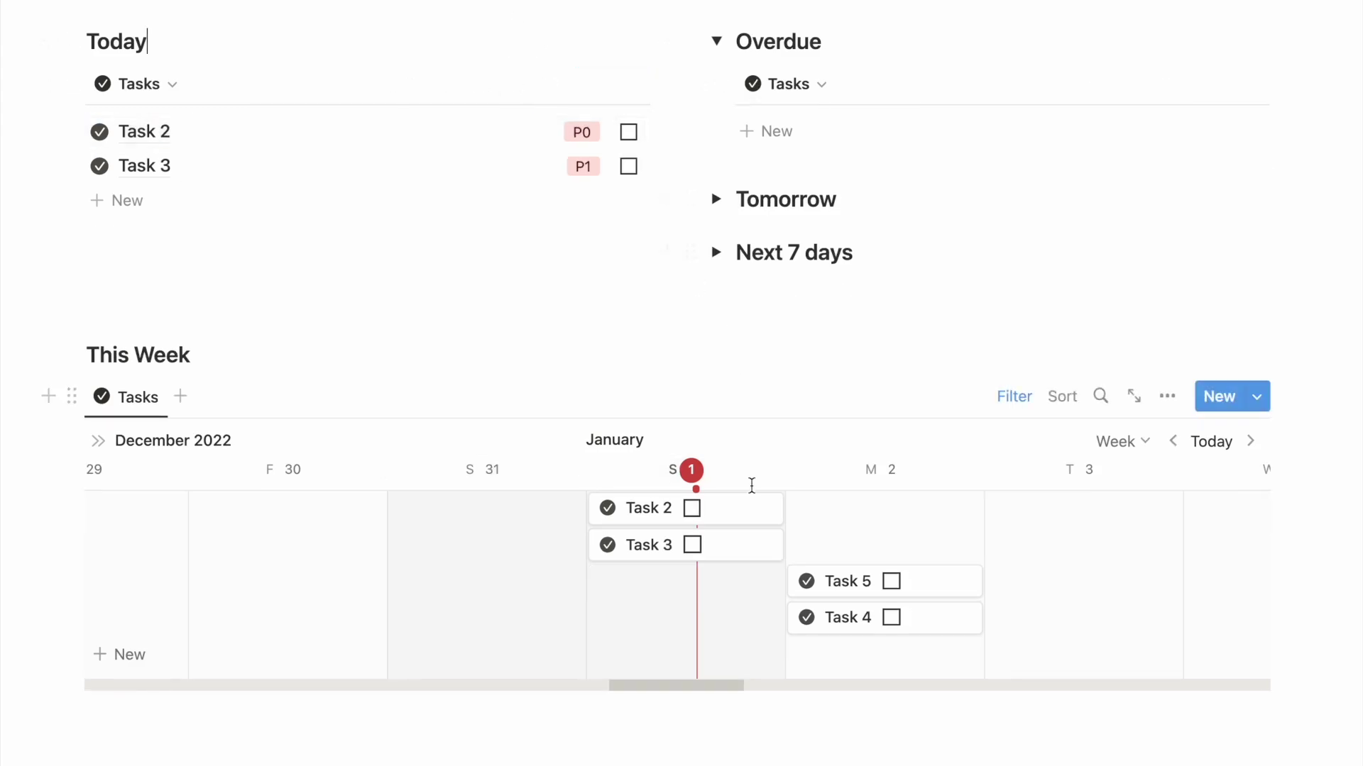
Move Task 3 in the This Week timeline from Sunday 1 to Monday 2 January.
drag(730, 544, 897, 545)
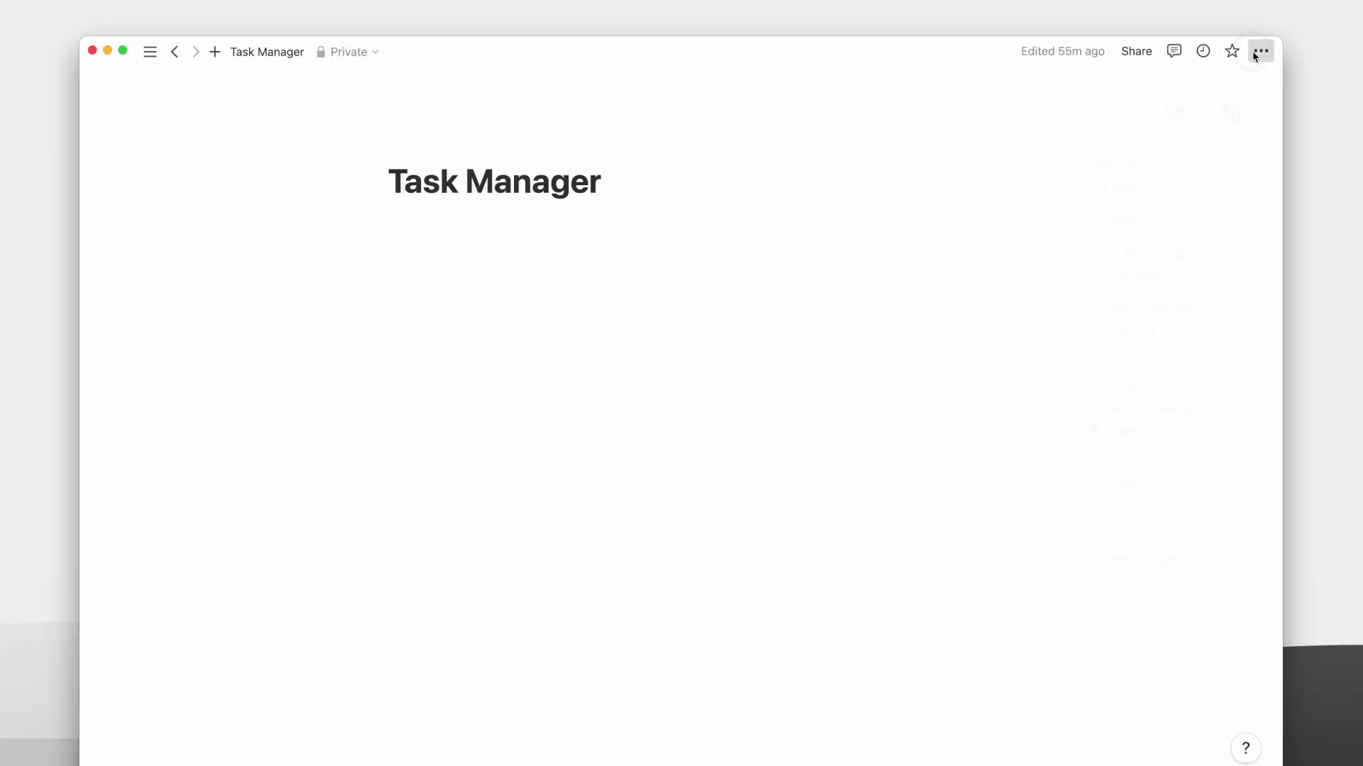
click(1258, 50)
Turn on full width and insert a new database table titled Tasks under the page title.
click(1247, 192)
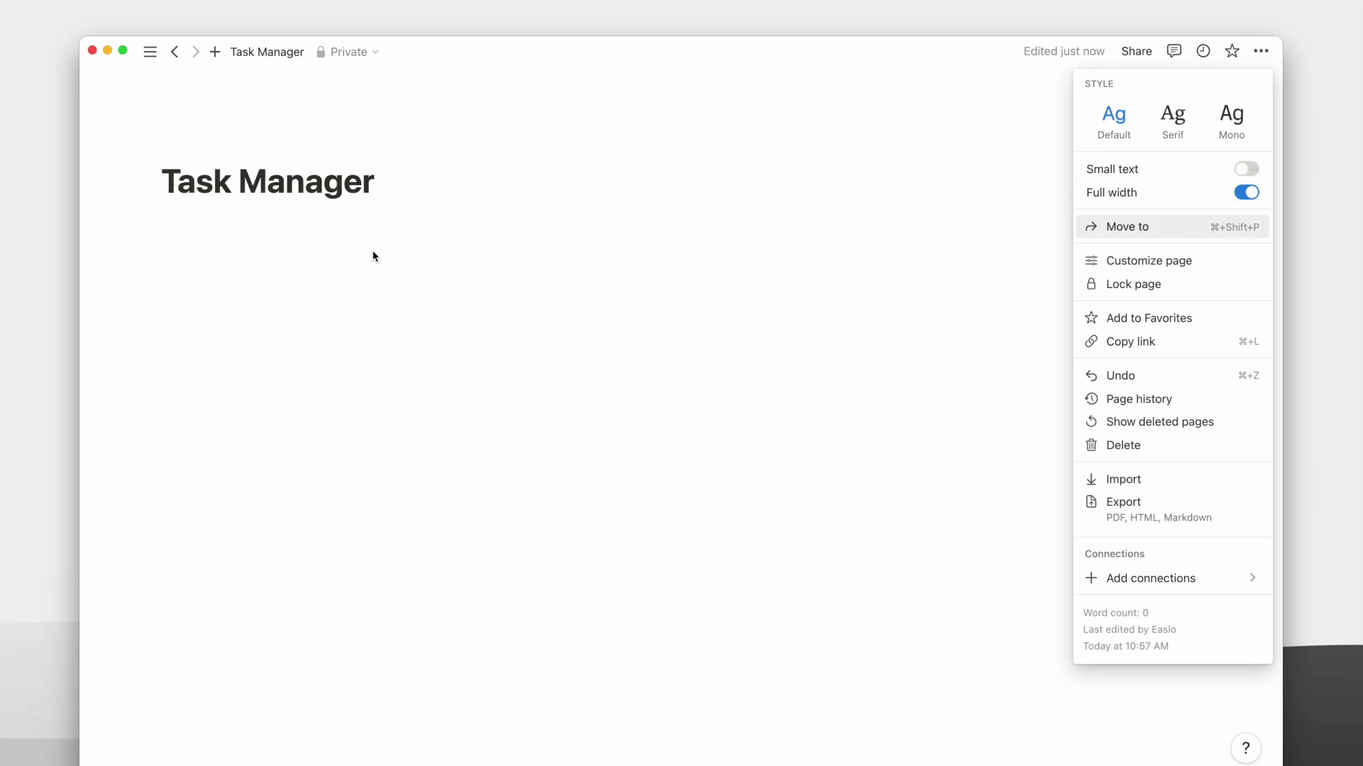
click(223, 227)
click(221, 229)
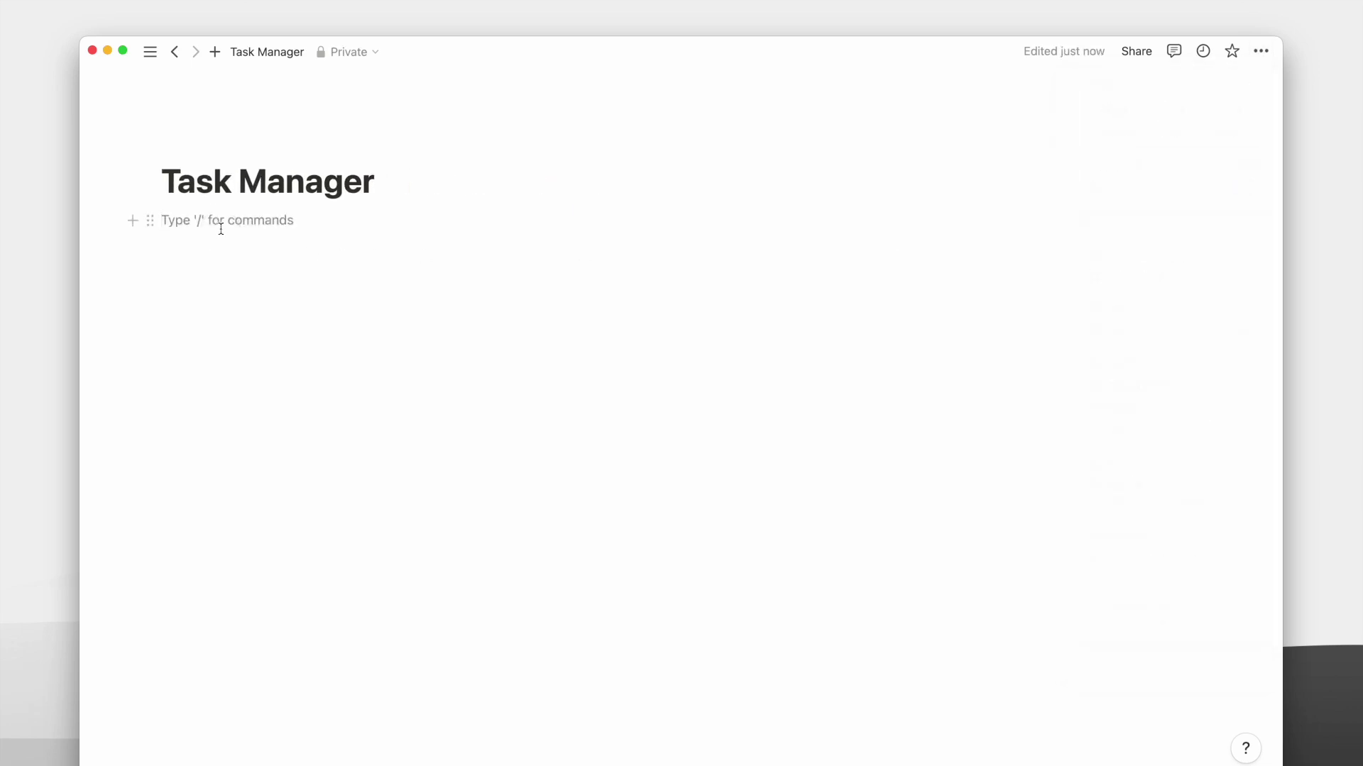
text(/table)
click(274, 365)
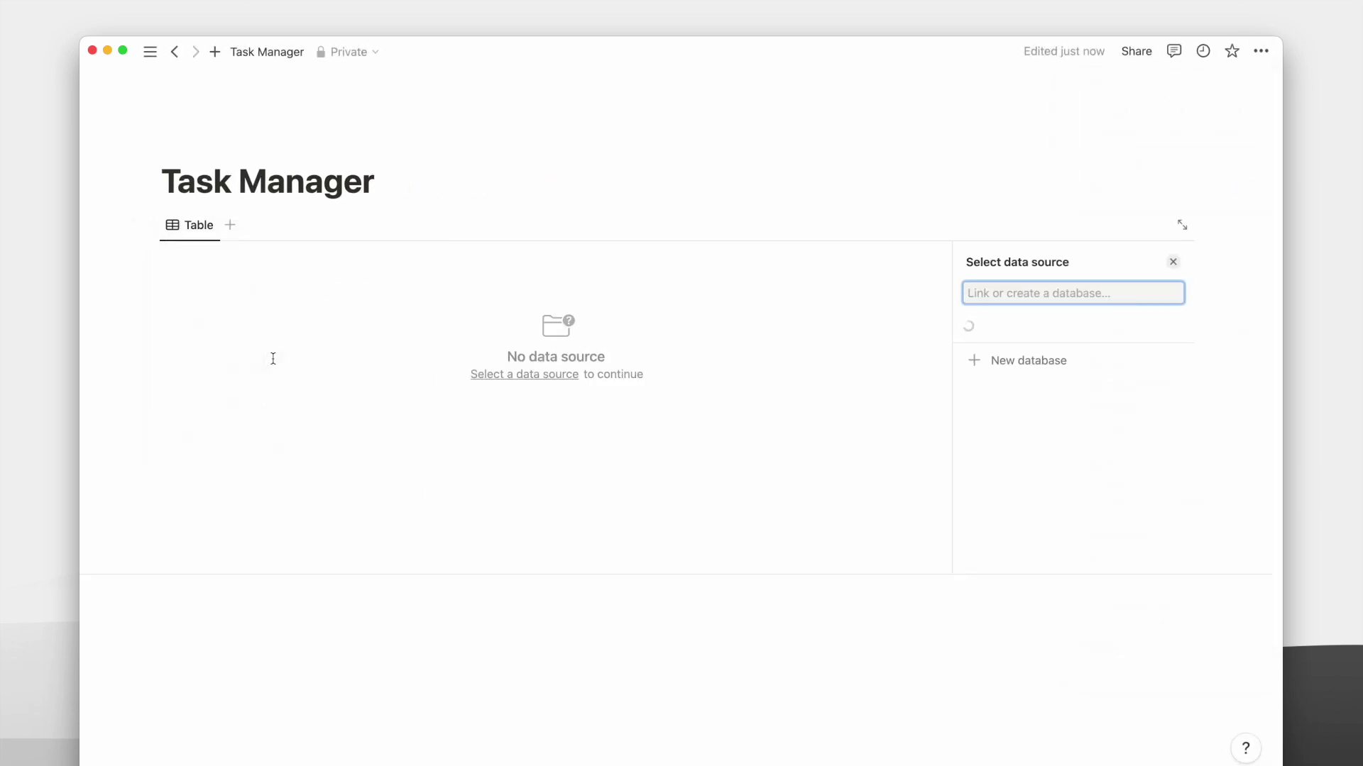
click(1012, 525)
text(Tasks)
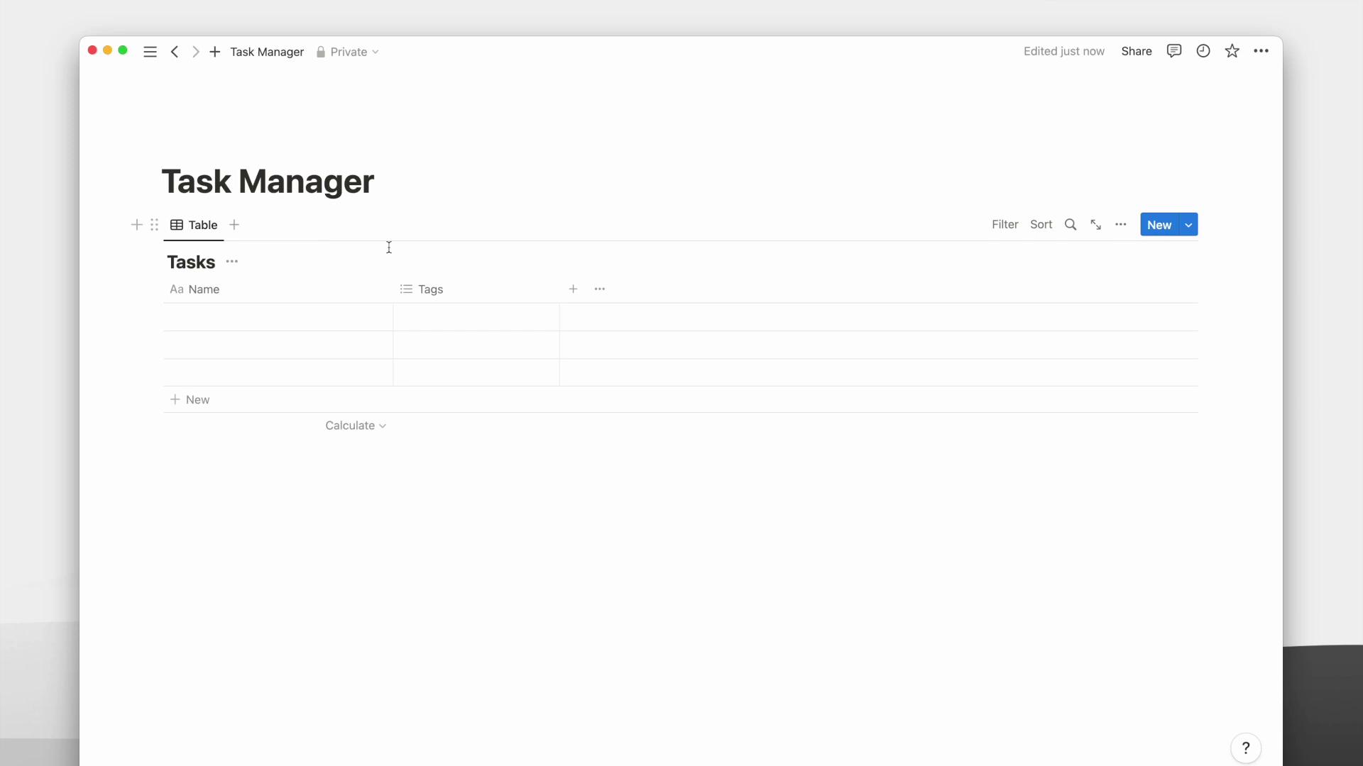
click(448, 287)
Change the Tags column into a Date property renamed When.
click(465, 375)
click(1036, 326)
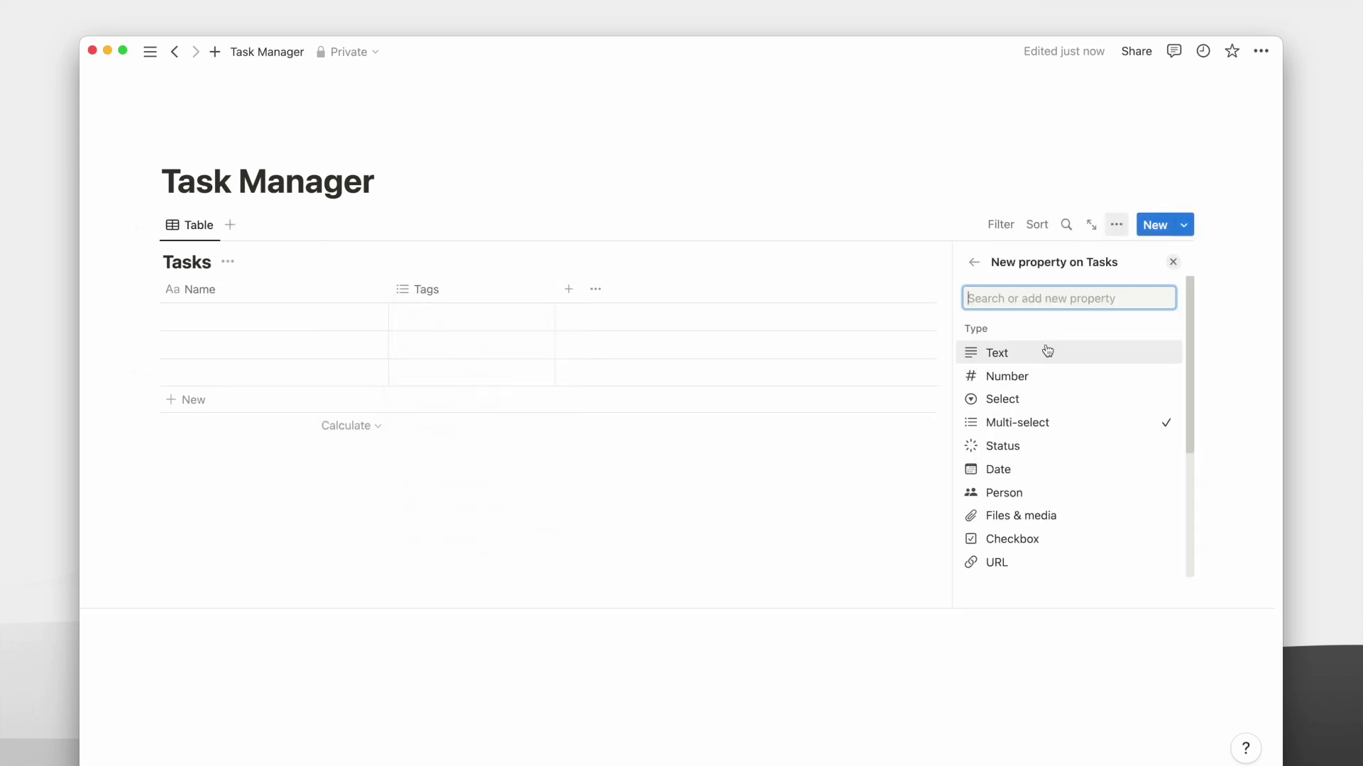
click(998, 469)
double_click(1008, 293)
text(When)
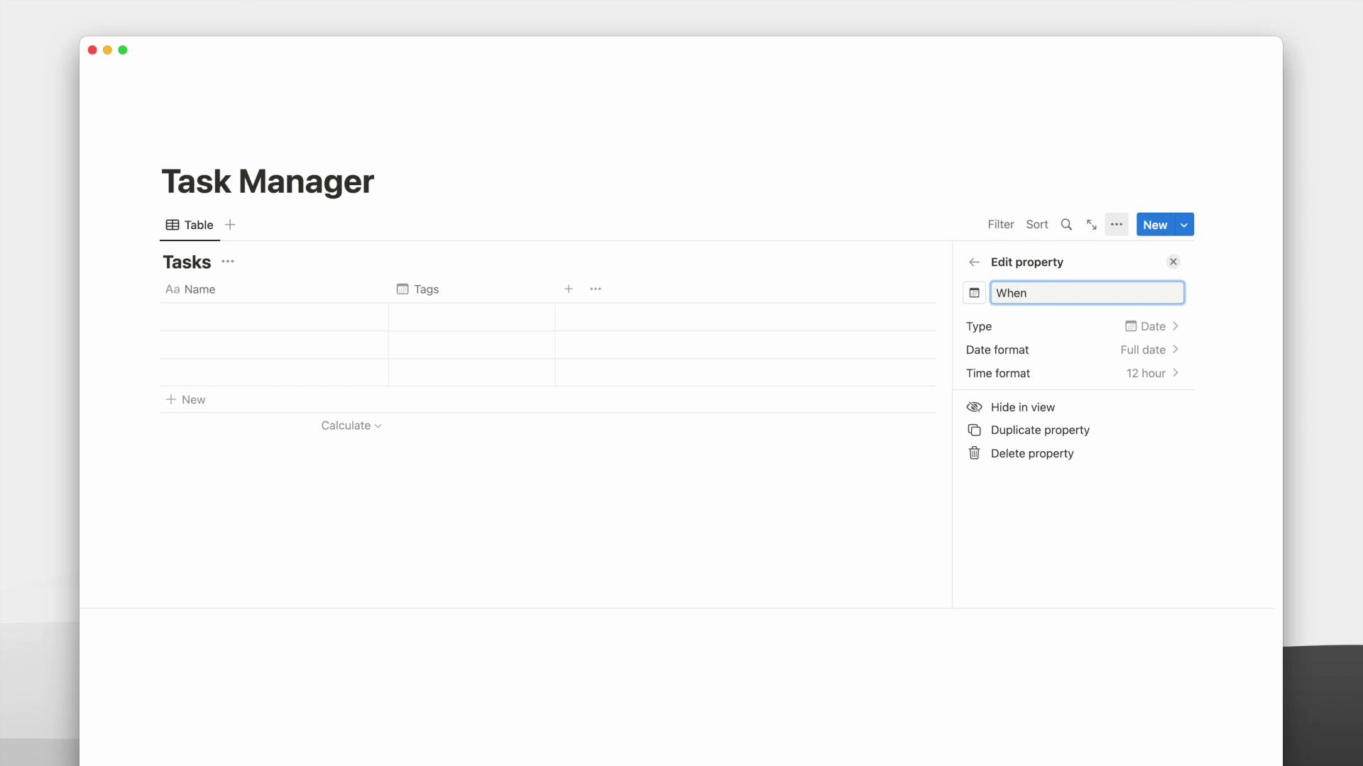
key(Escape)
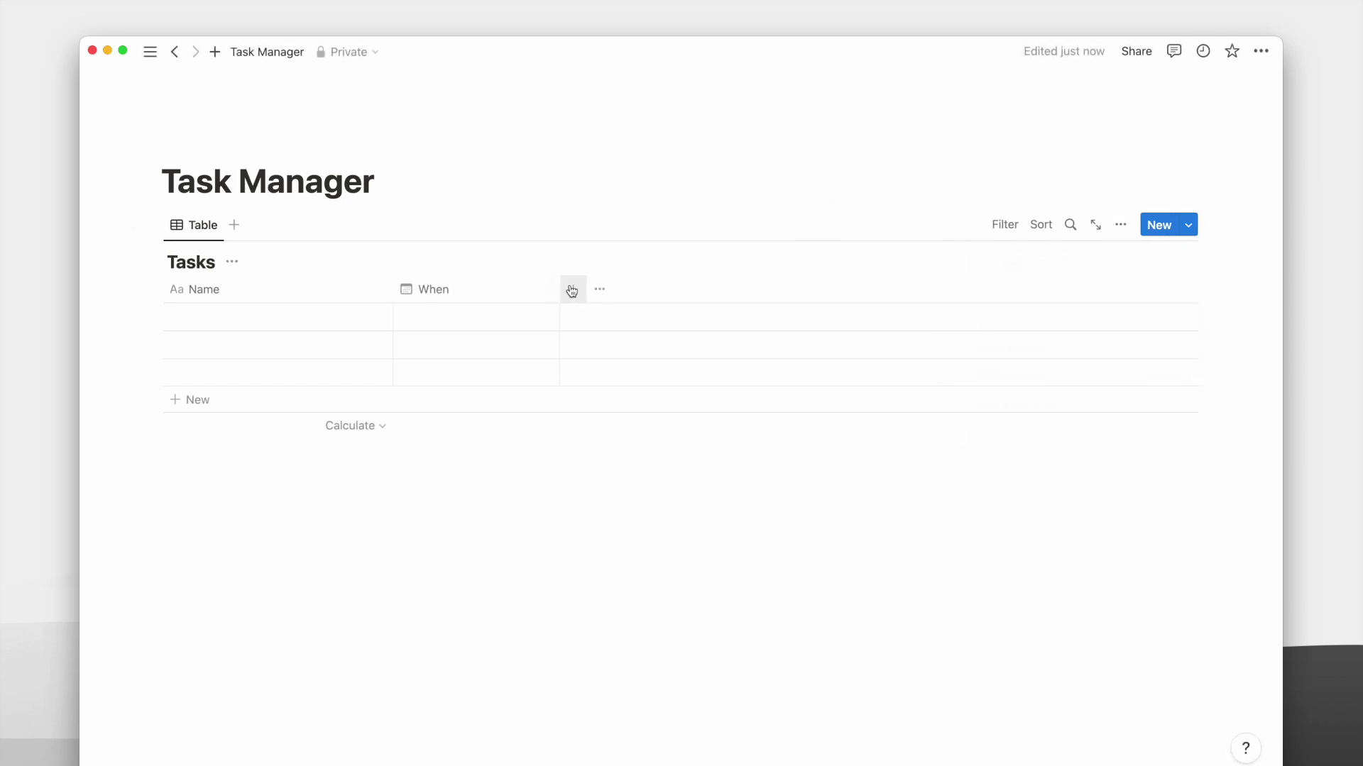
Add a Text column named Description.
click(569, 289)
click(1037, 353)
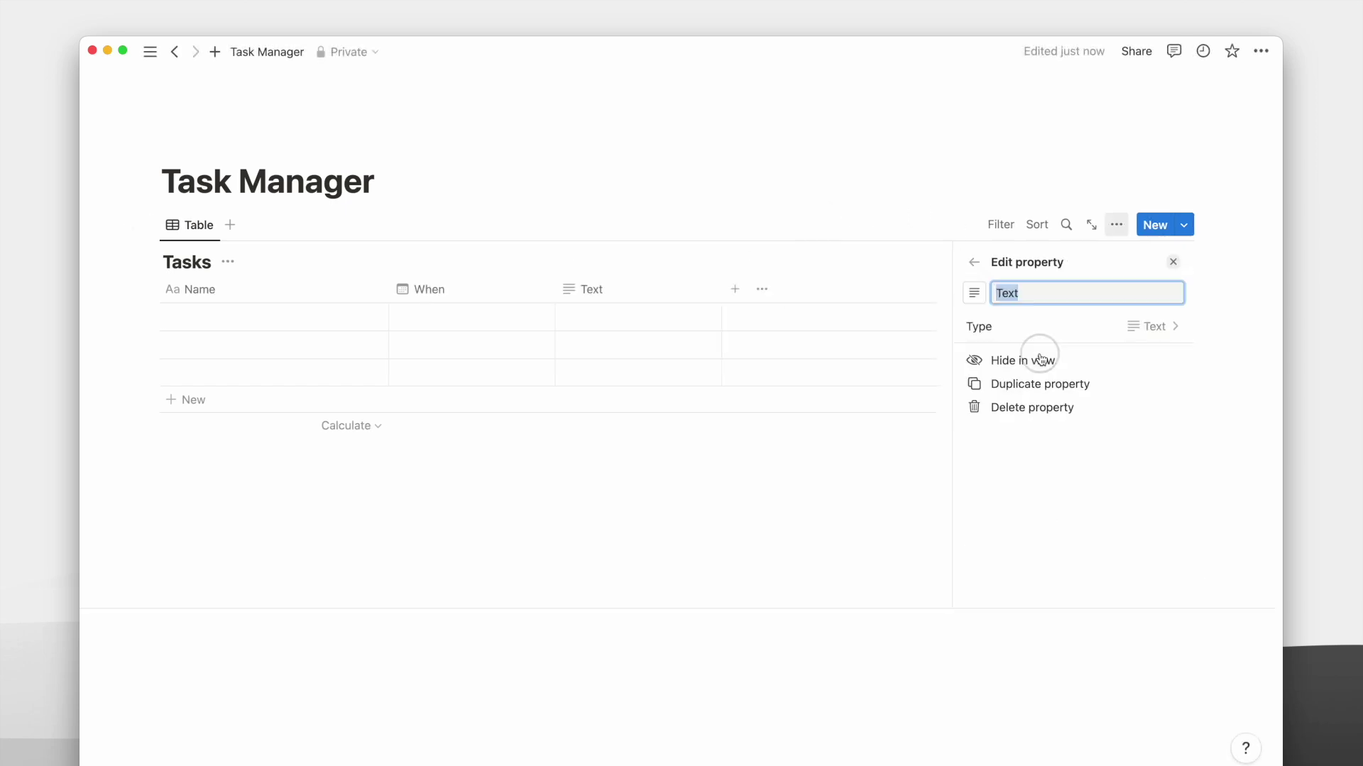
text(Description)
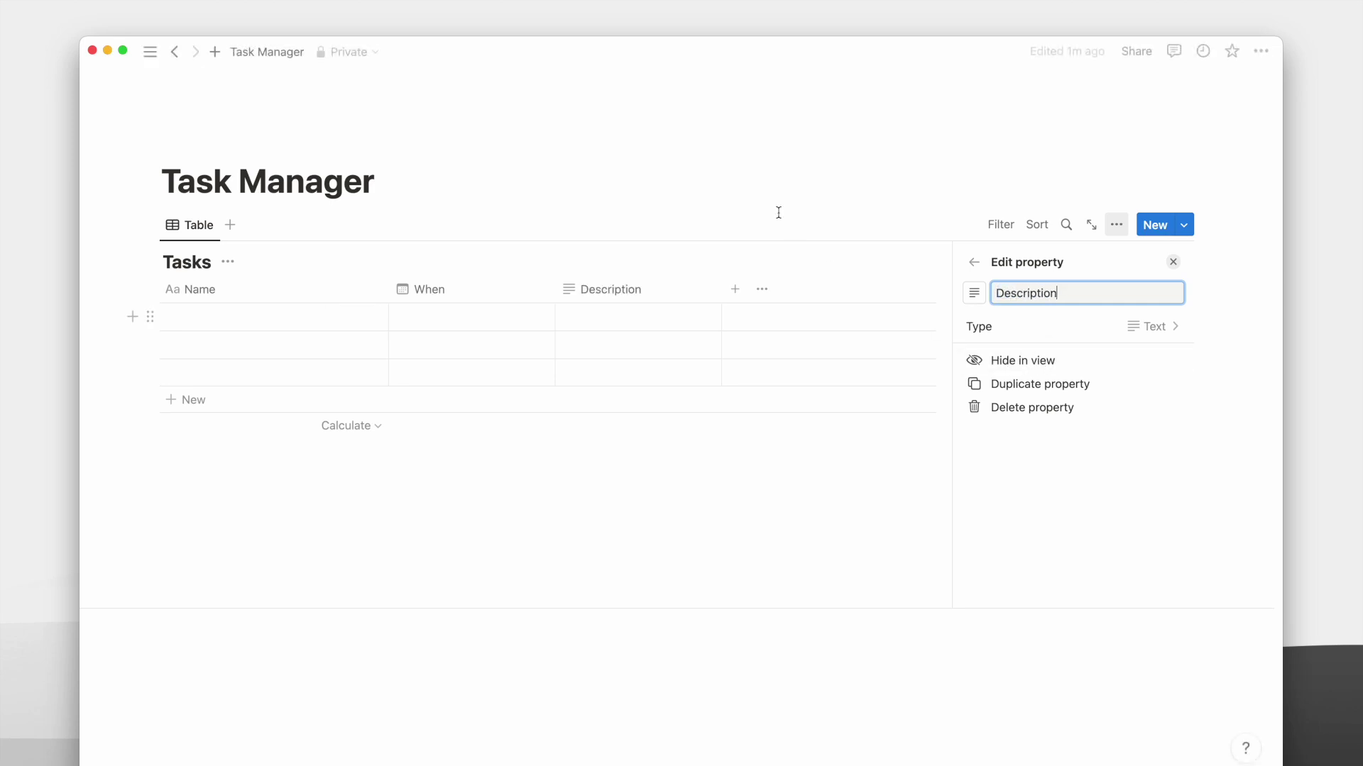
key(Escape)
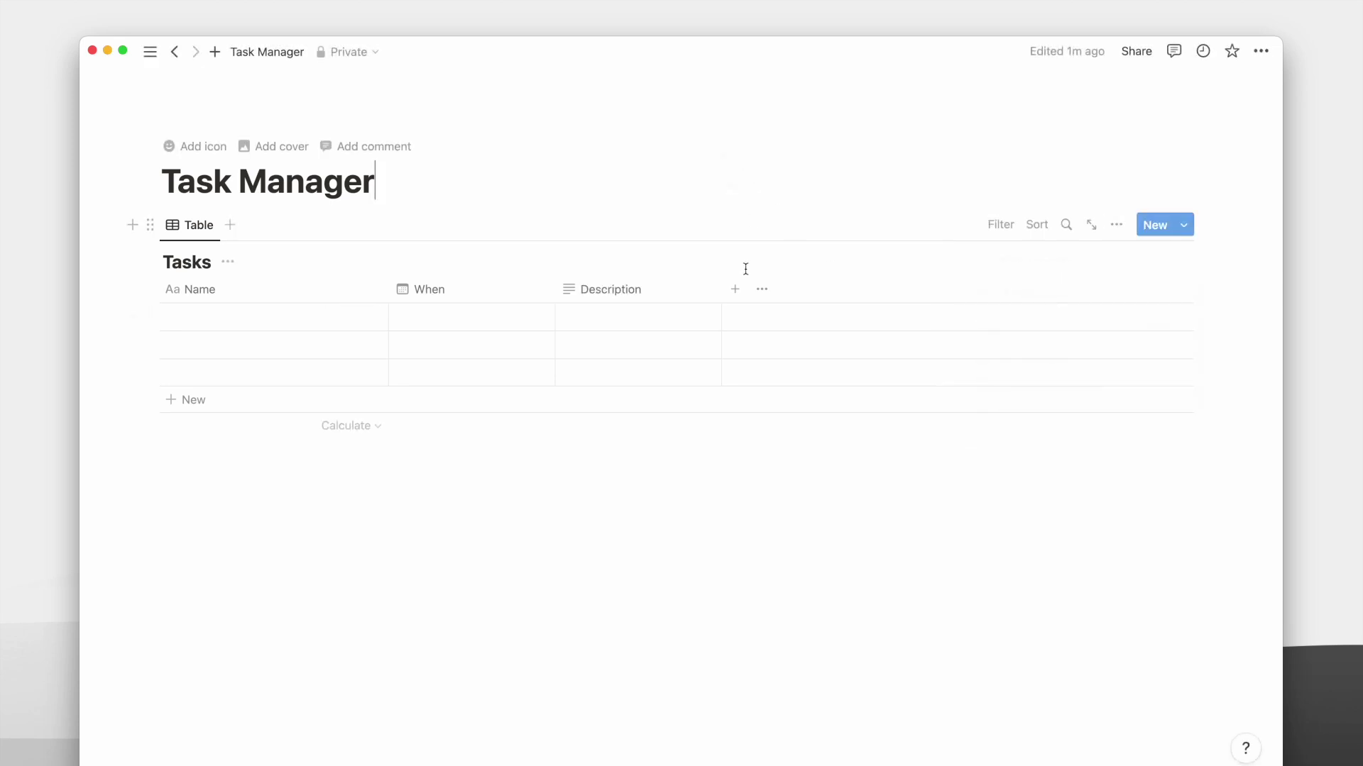
Add a Checkbox column named Complete.
click(738, 293)
text(che)
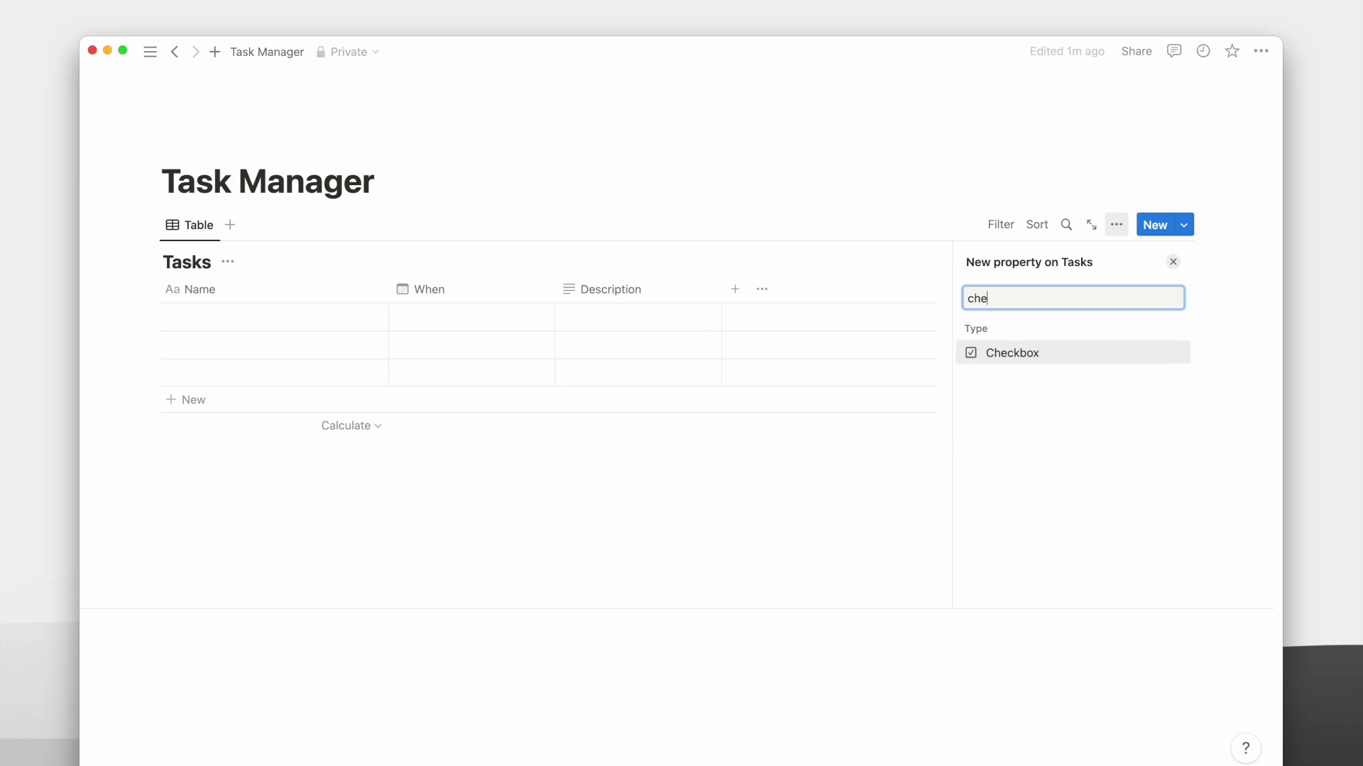
key(Return)
text(Complete)
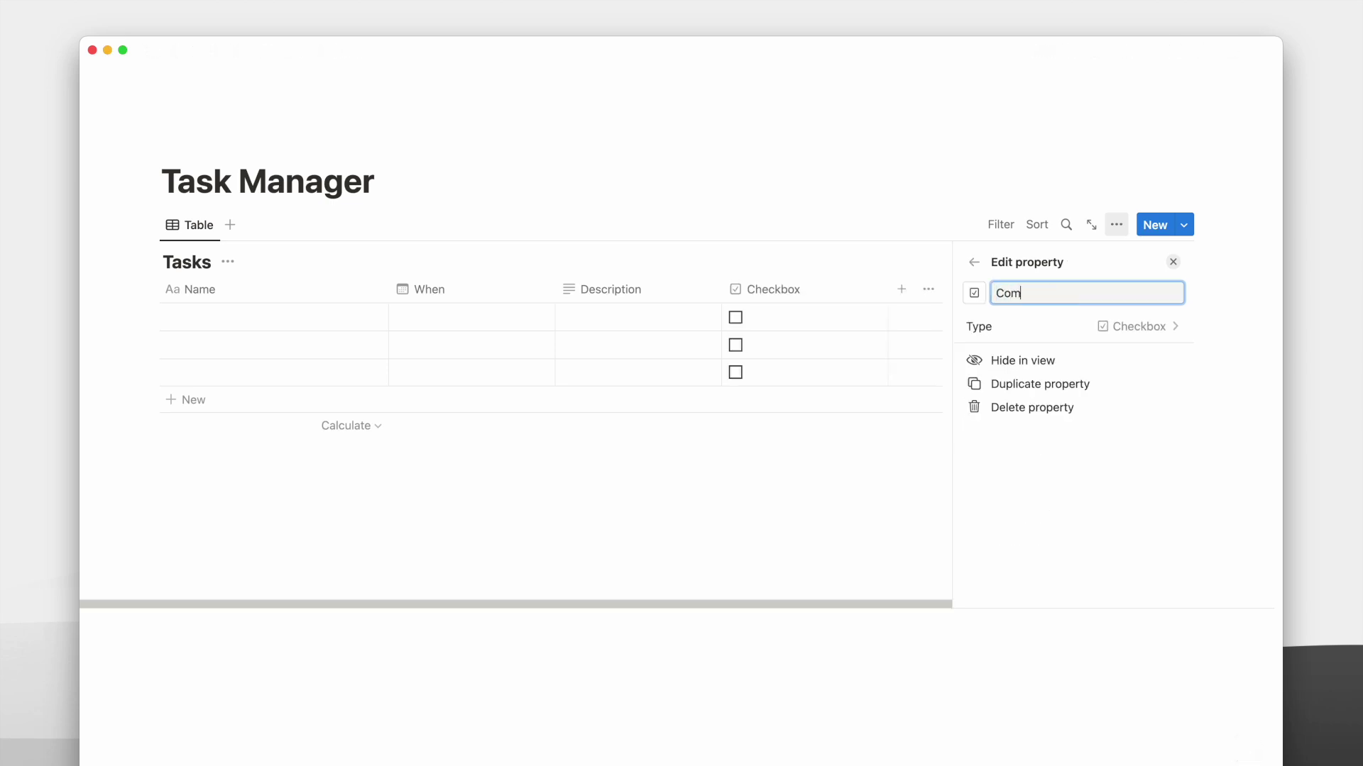
click(859, 195)
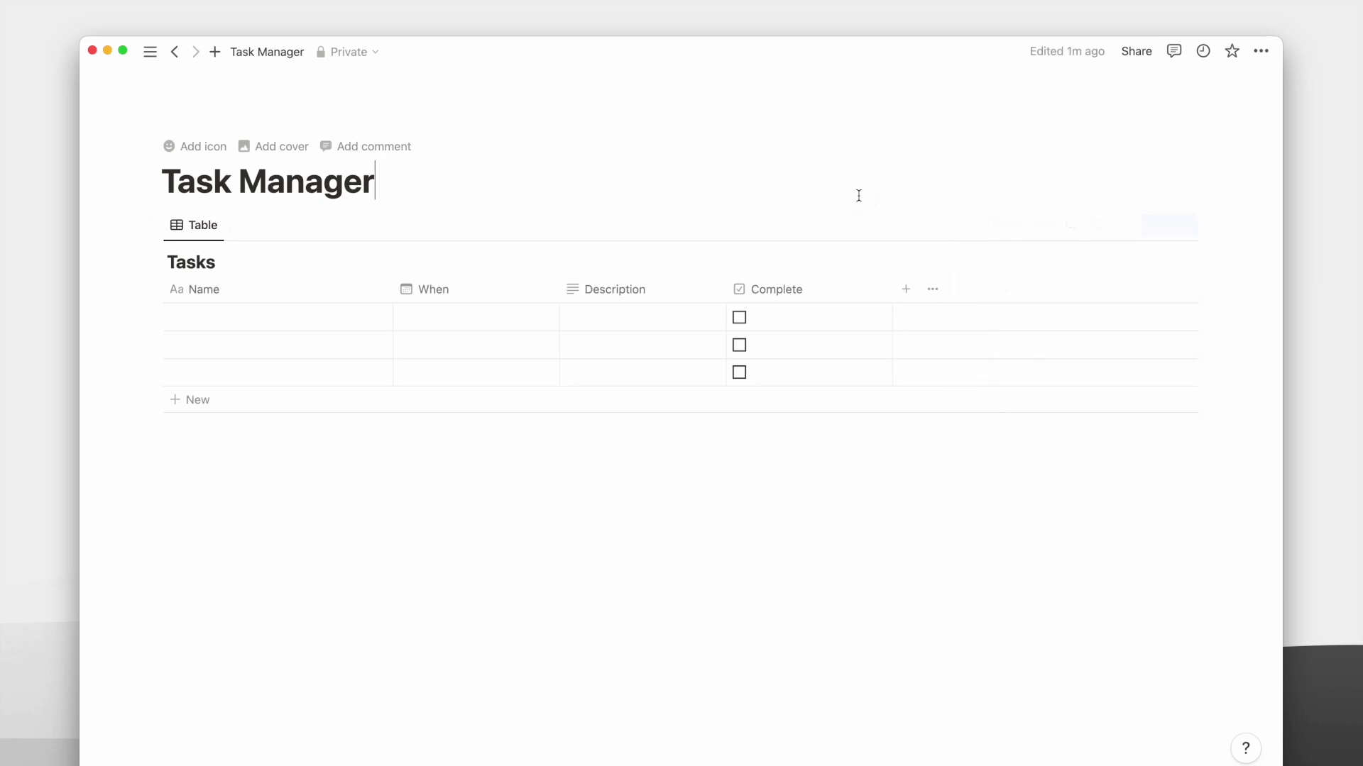
Add a URL column to the Tasks table.
click(903, 288)
click(1014, 557)
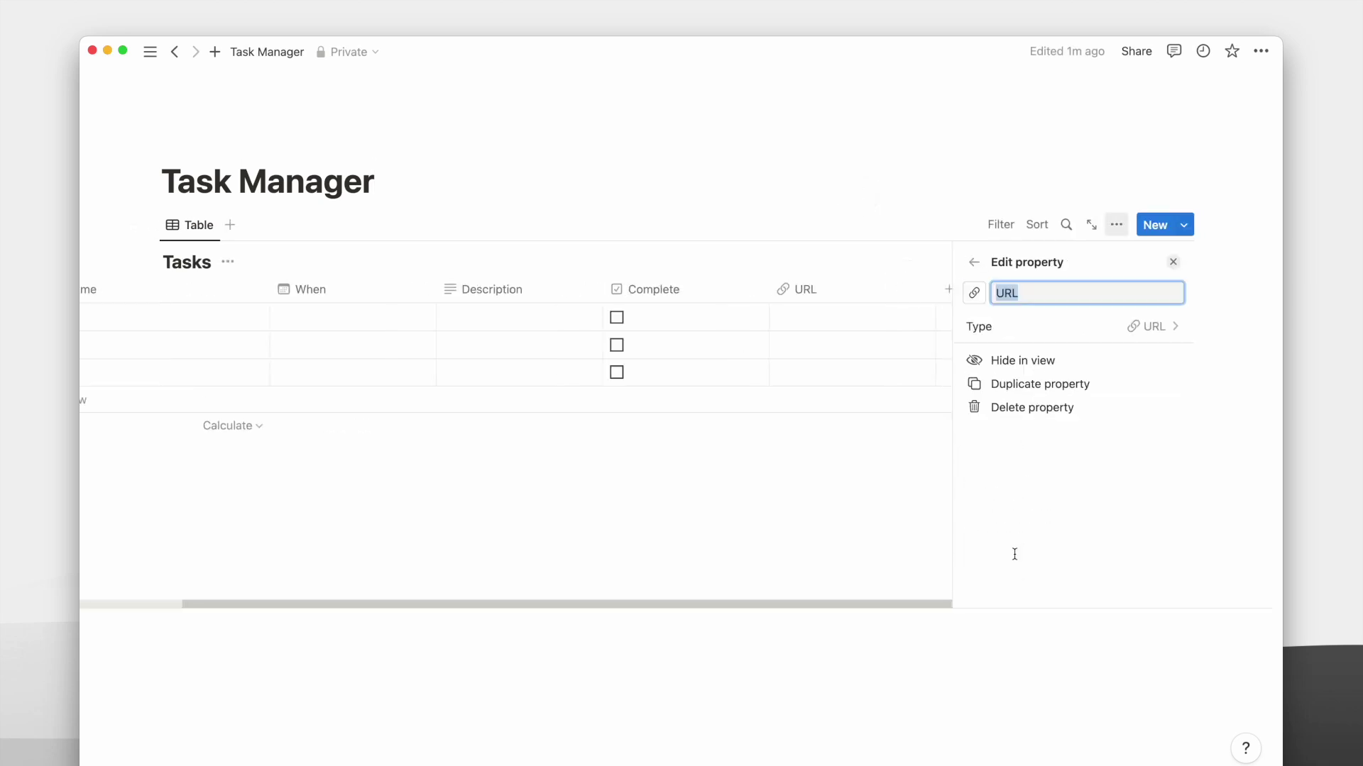
click(913, 208)
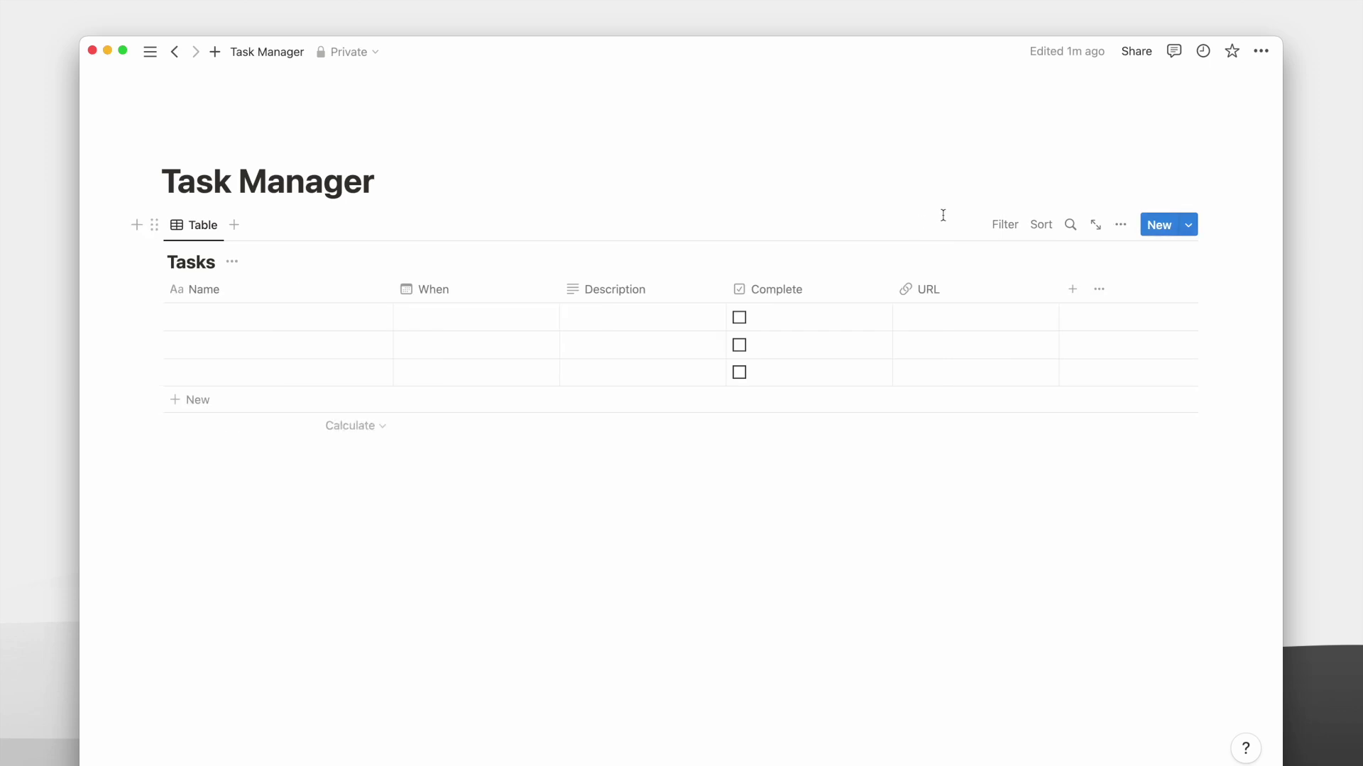
click(1062, 289)
Make the new column a Select named Priority with options P0, P1 and P2 in order.
click(1040, 399)
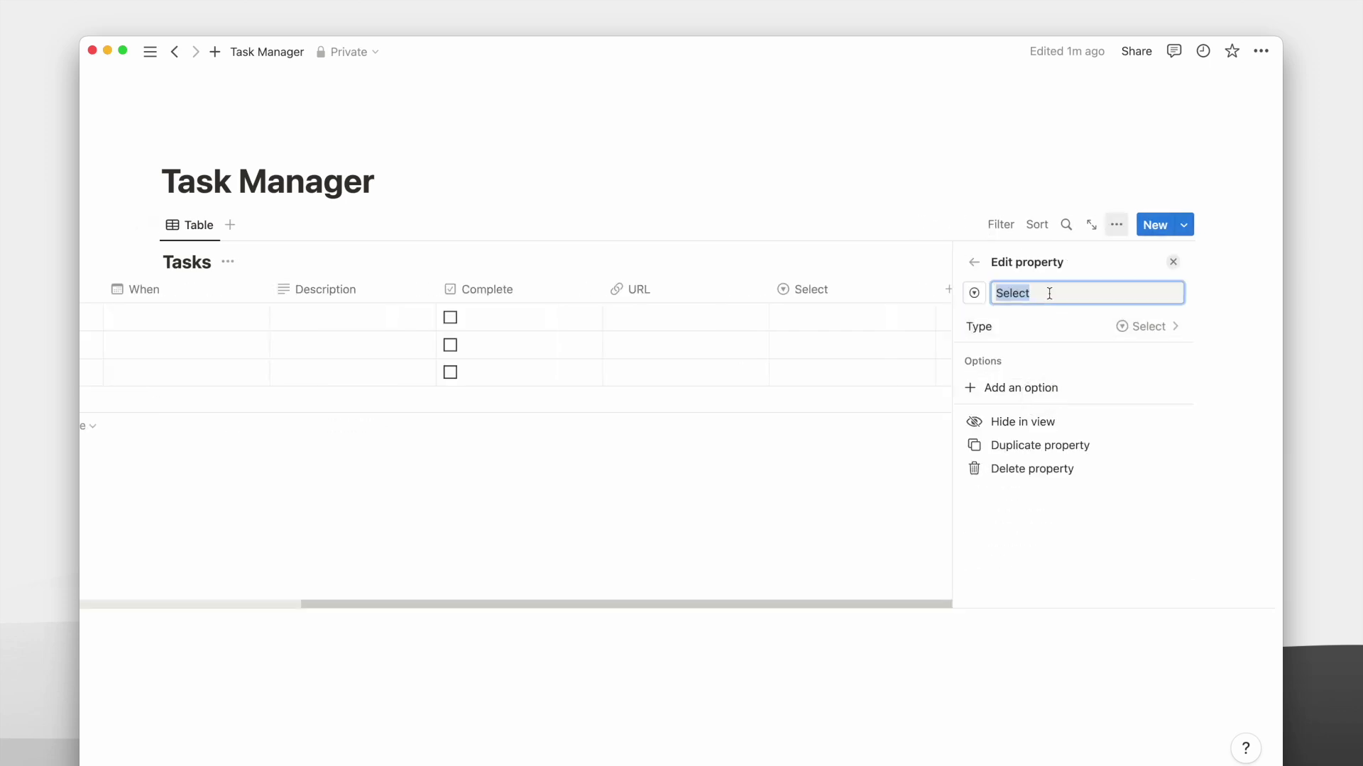
text(Priority)
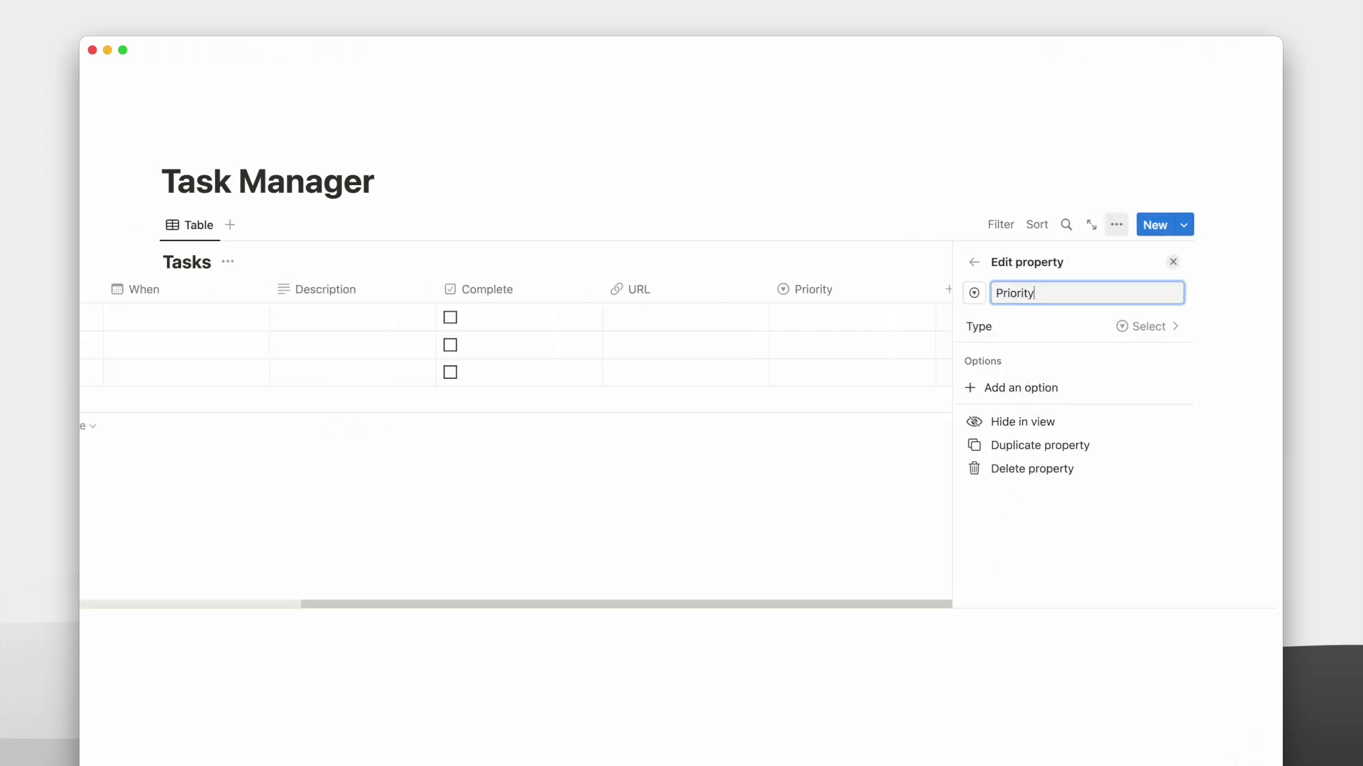
key(Return)
click(1070, 393)
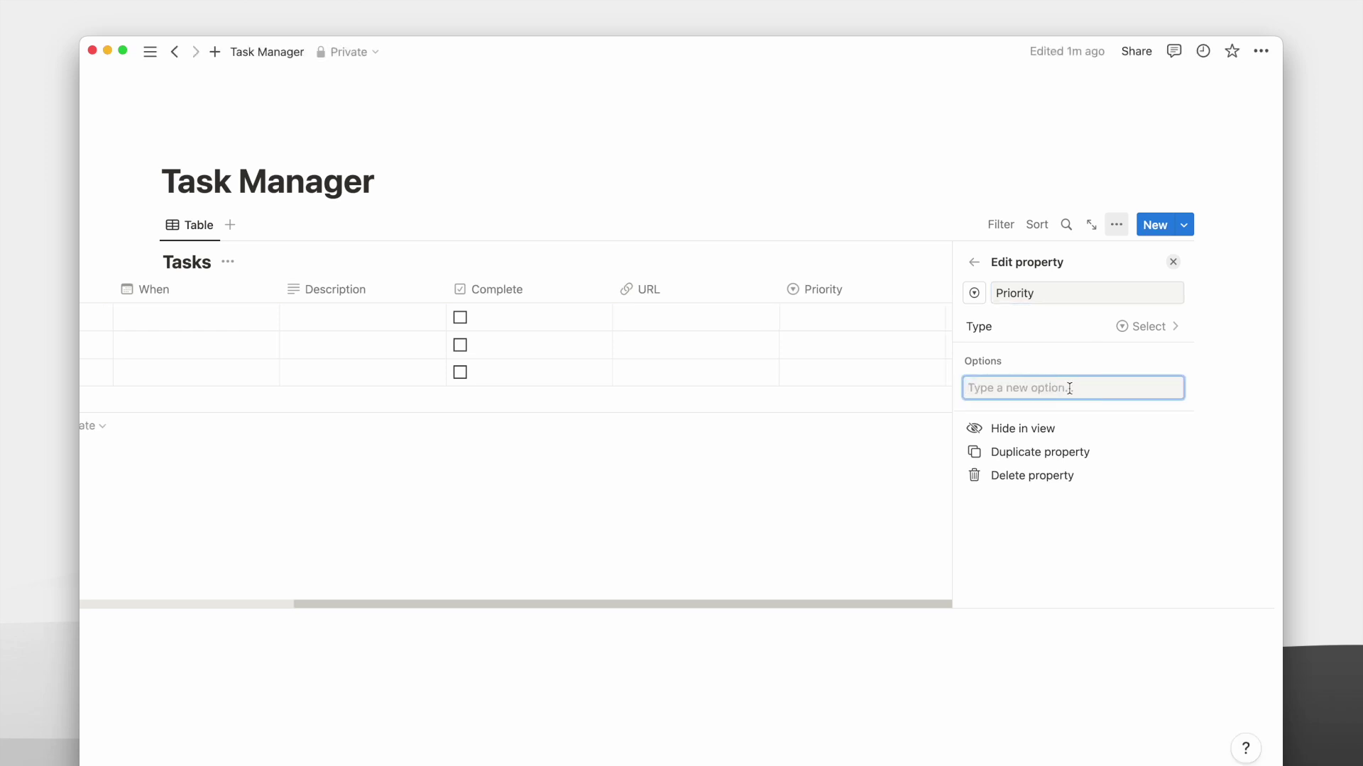
text(P)
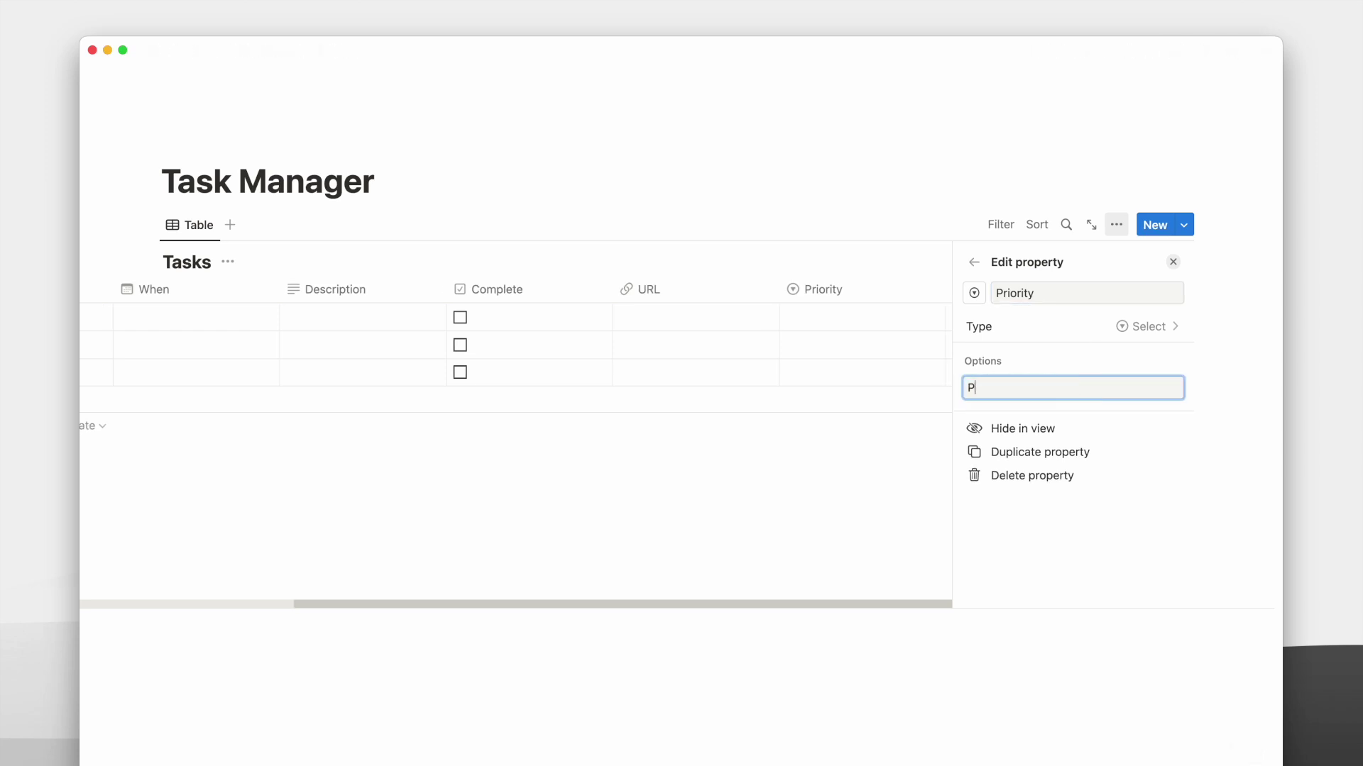
text(0)
key(Return)
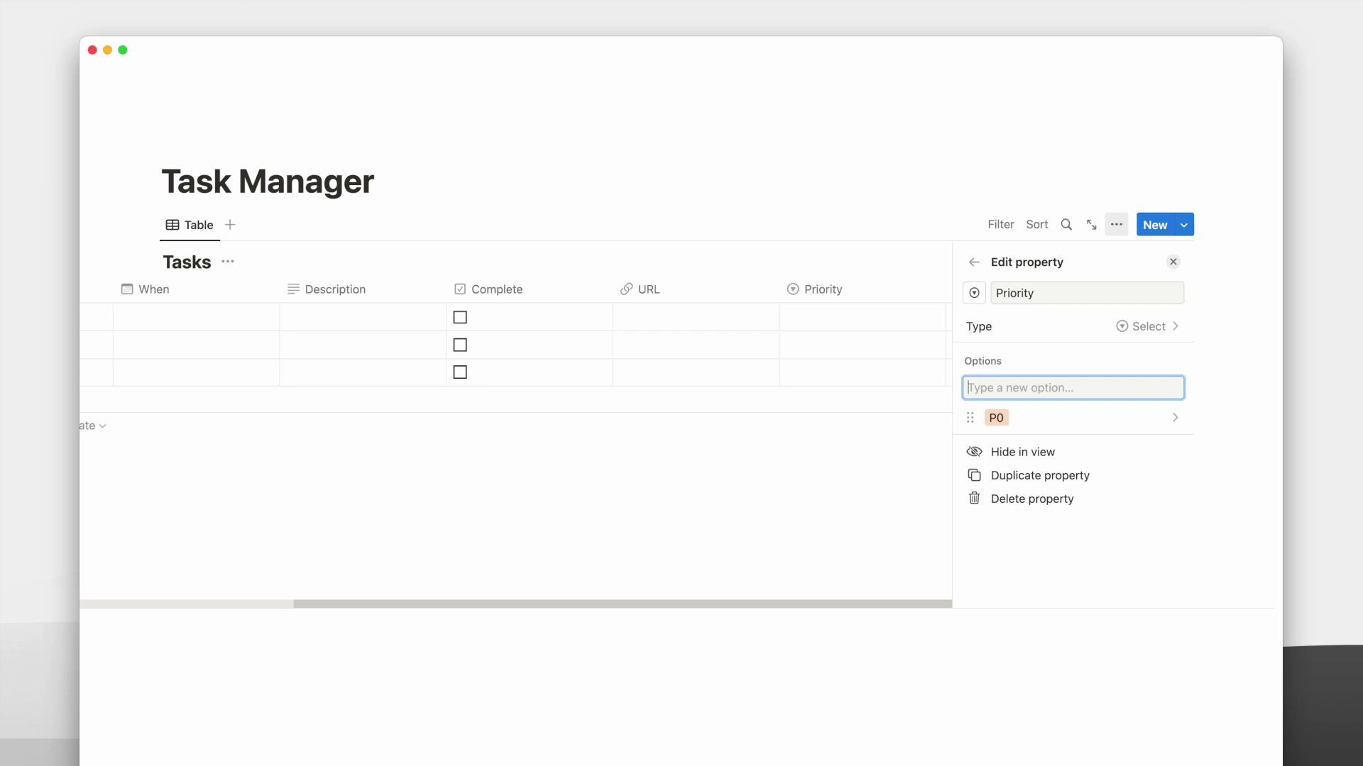
text(P1)
key(Return)
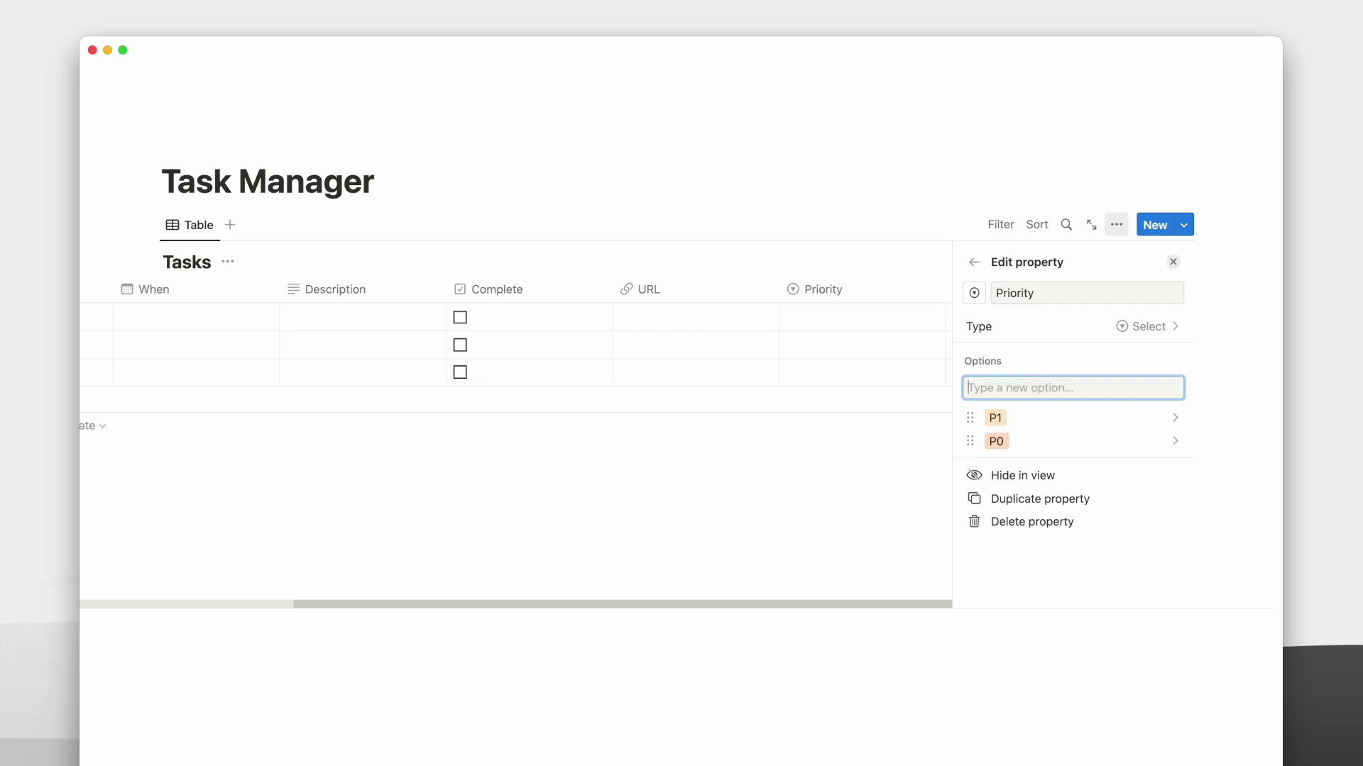
text(P2)
key(Return)
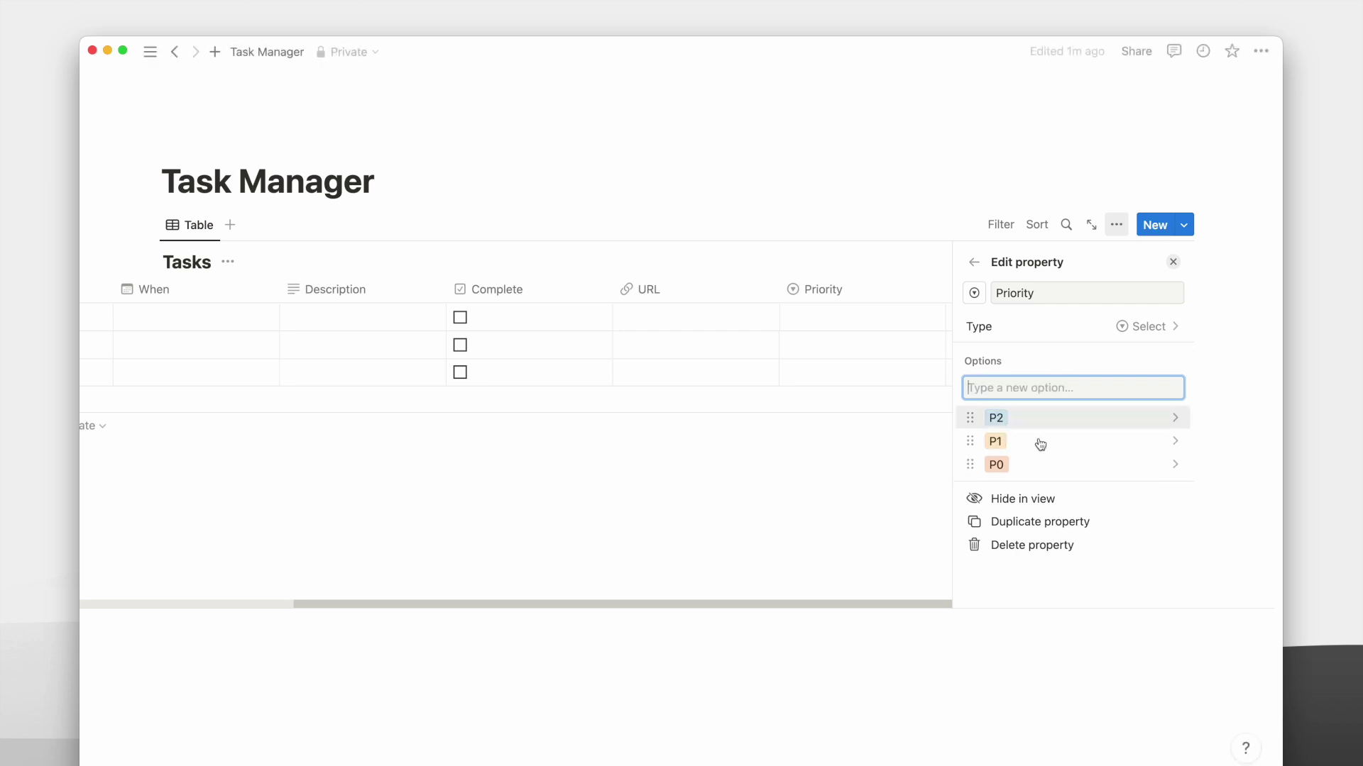
mouse_move(1029, 462)
mouse_down()
mouse_move(1027, 419)
mouse_move(1025, 441)
mouse_up()
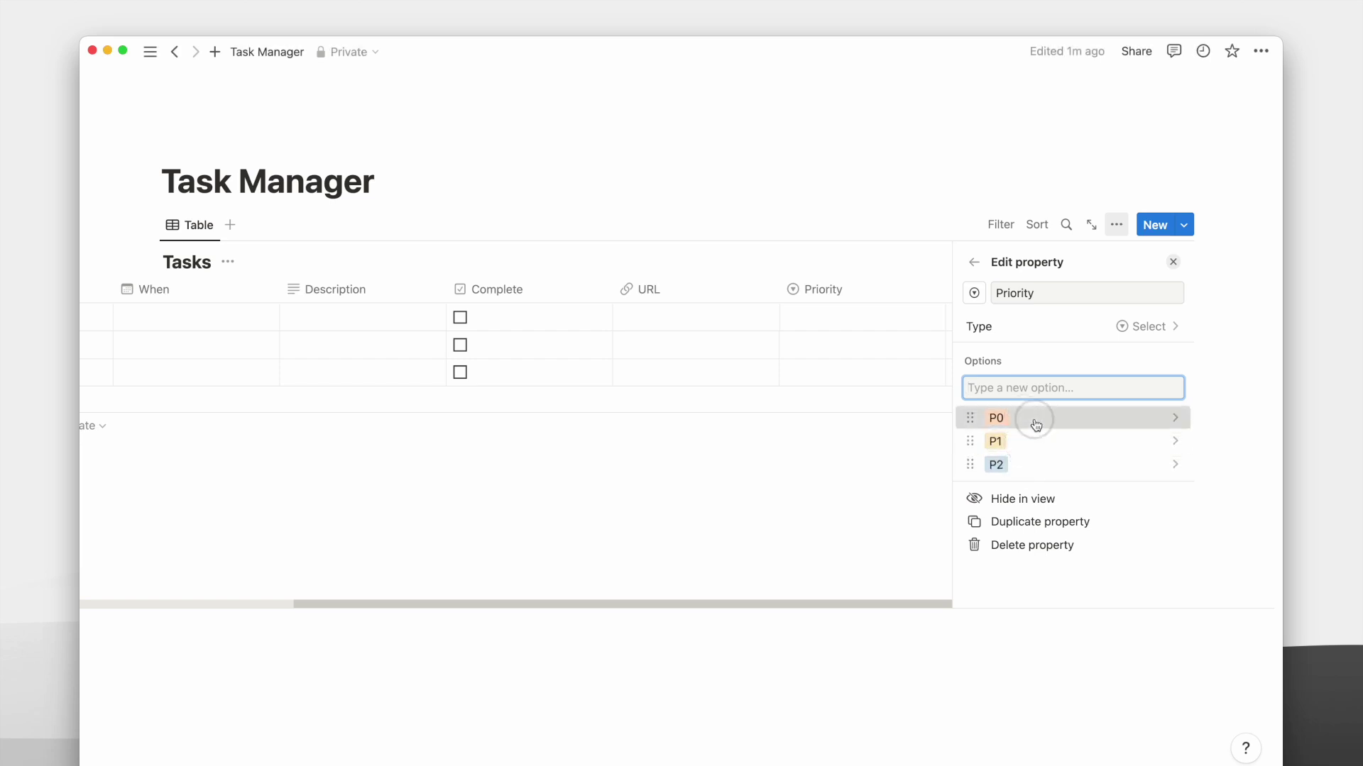
Colour the P0, P1 and P2 Priority options red.
click(1029, 419)
click(1097, 758)
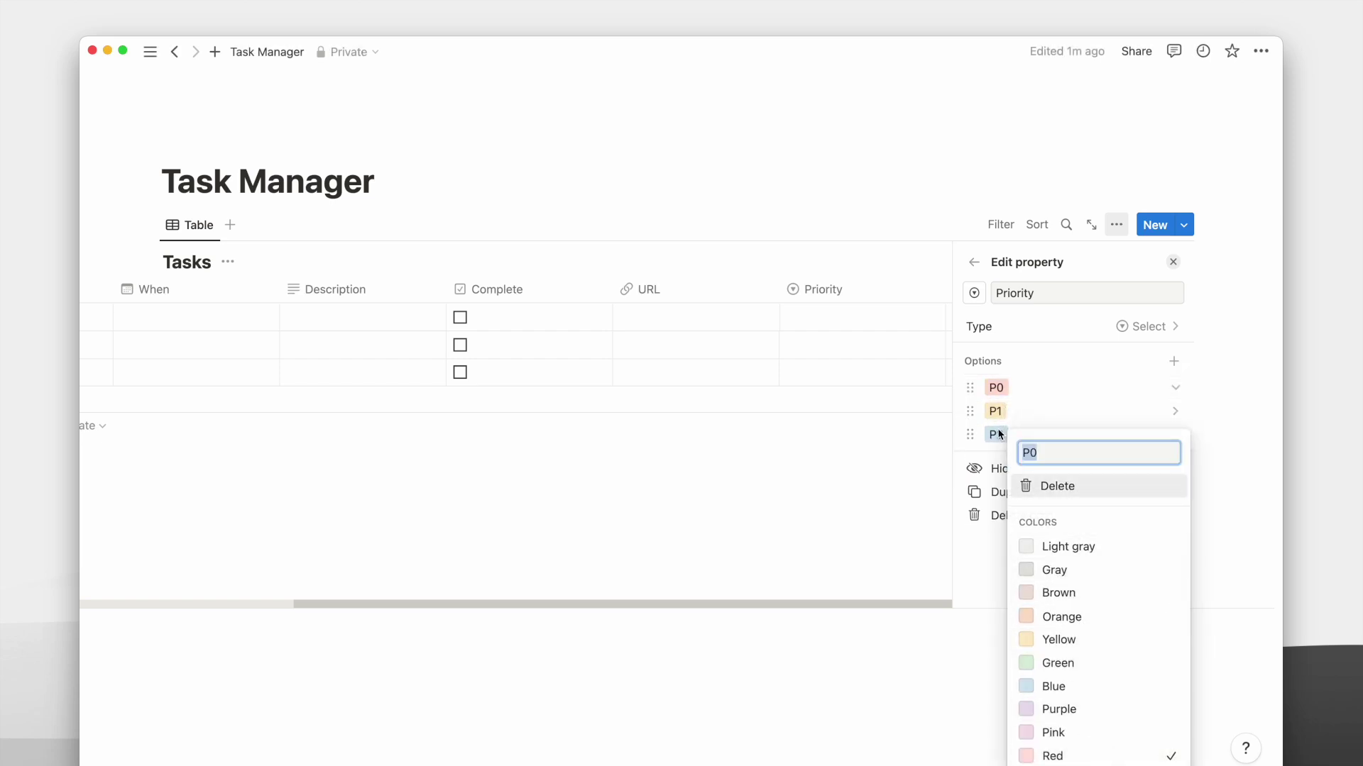
click(995, 411)
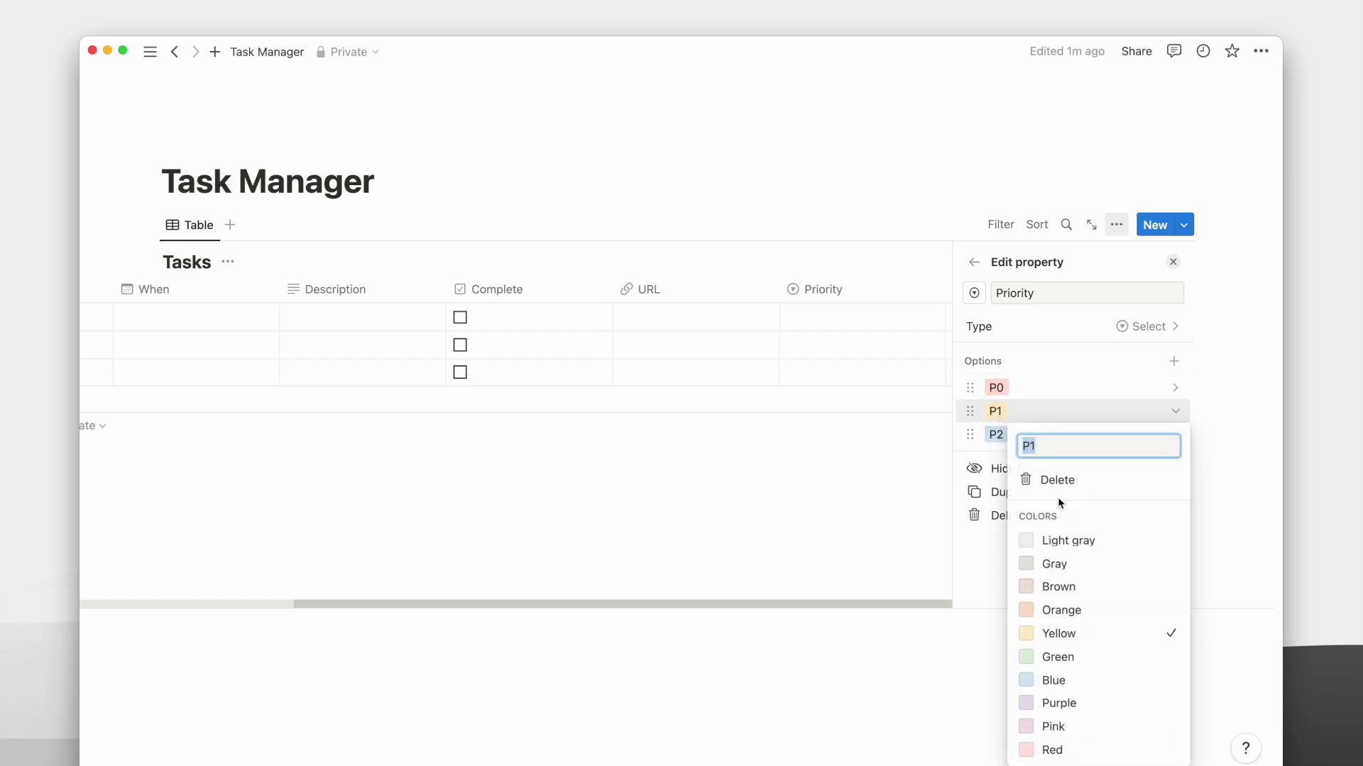
click(1059, 750)
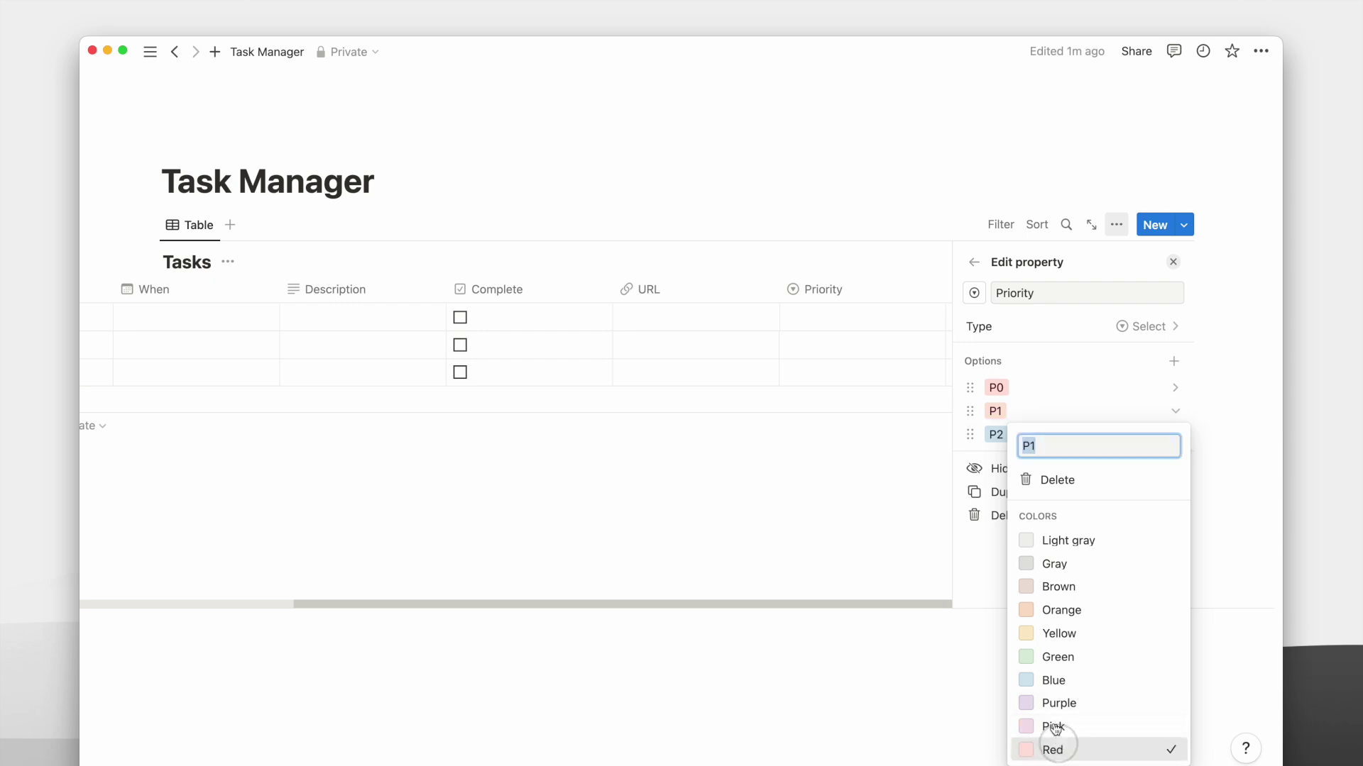
click(990, 439)
click(993, 434)
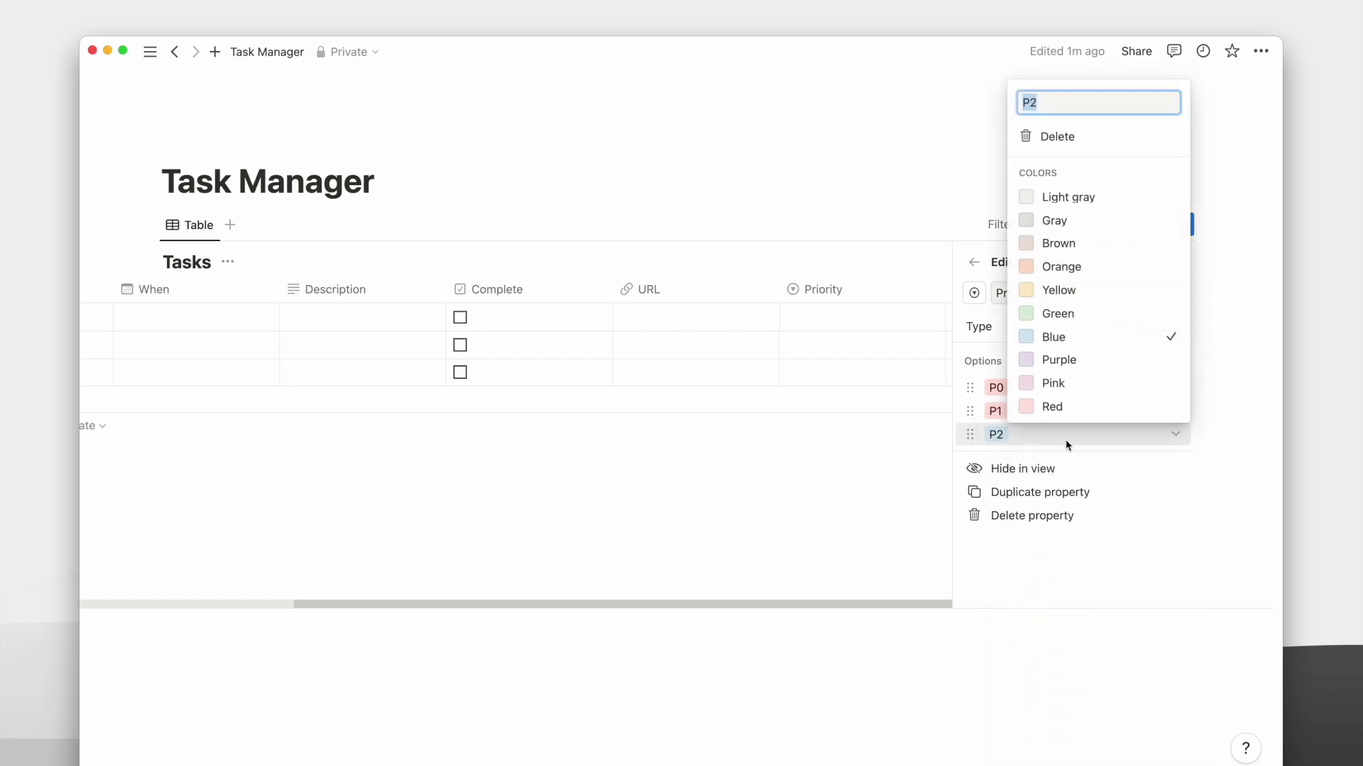
click(1052, 406)
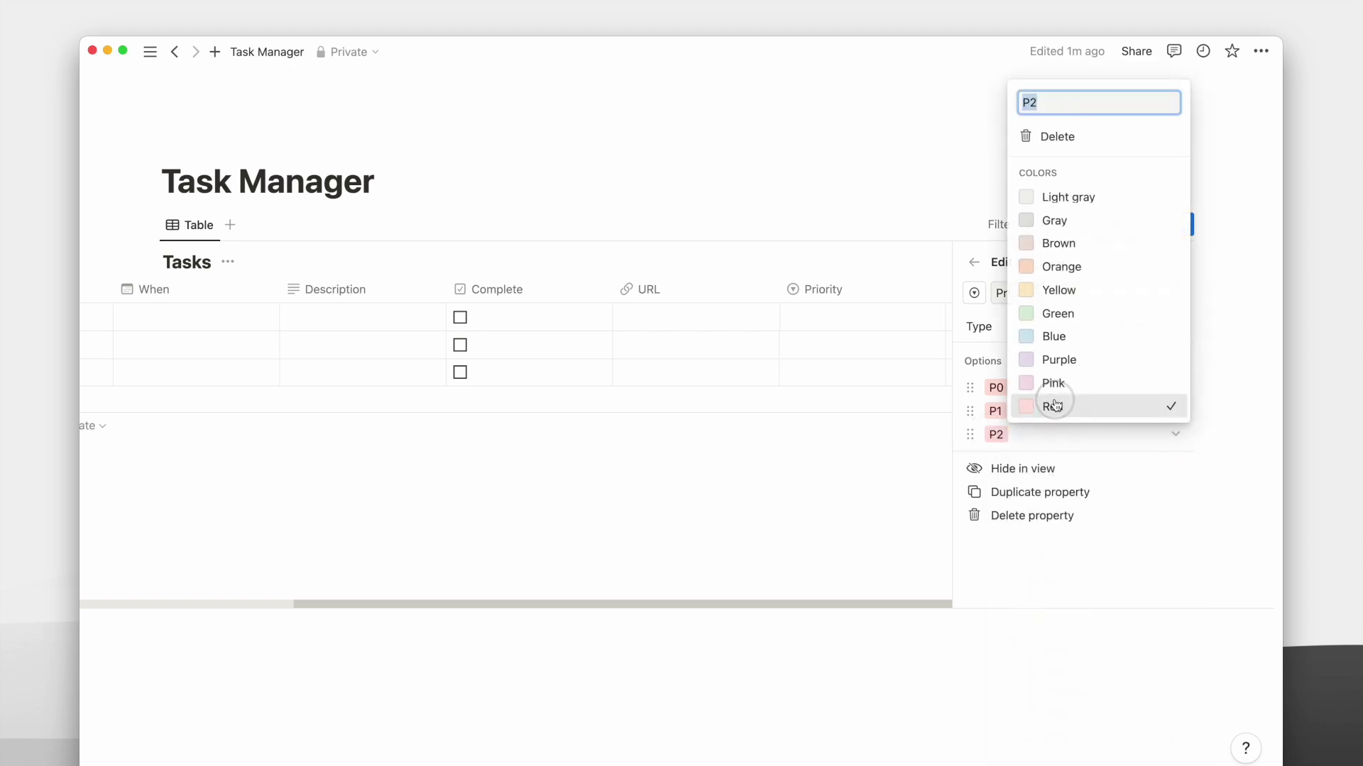
click(916, 195)
click(927, 197)
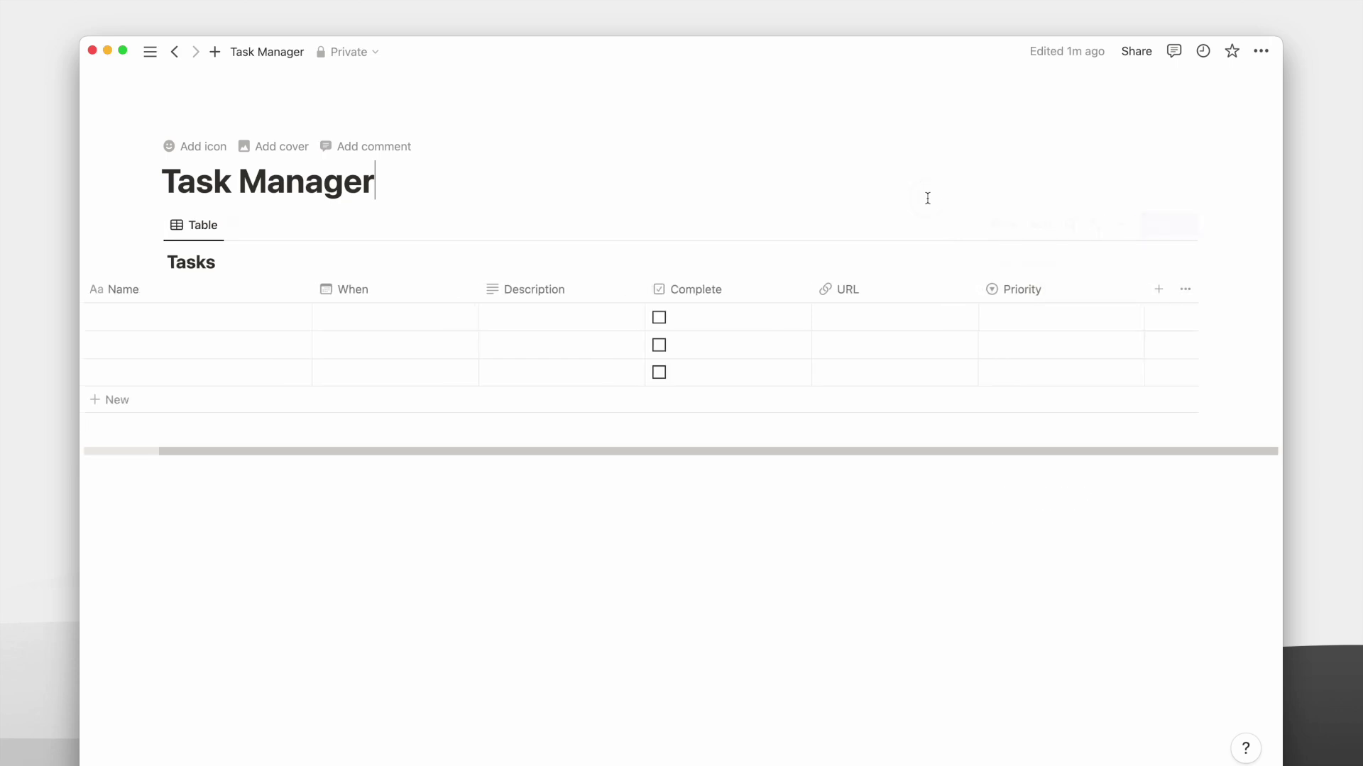
Add a Created time property named Created and scroll the table back to the left.
click(1158, 288)
text(created)
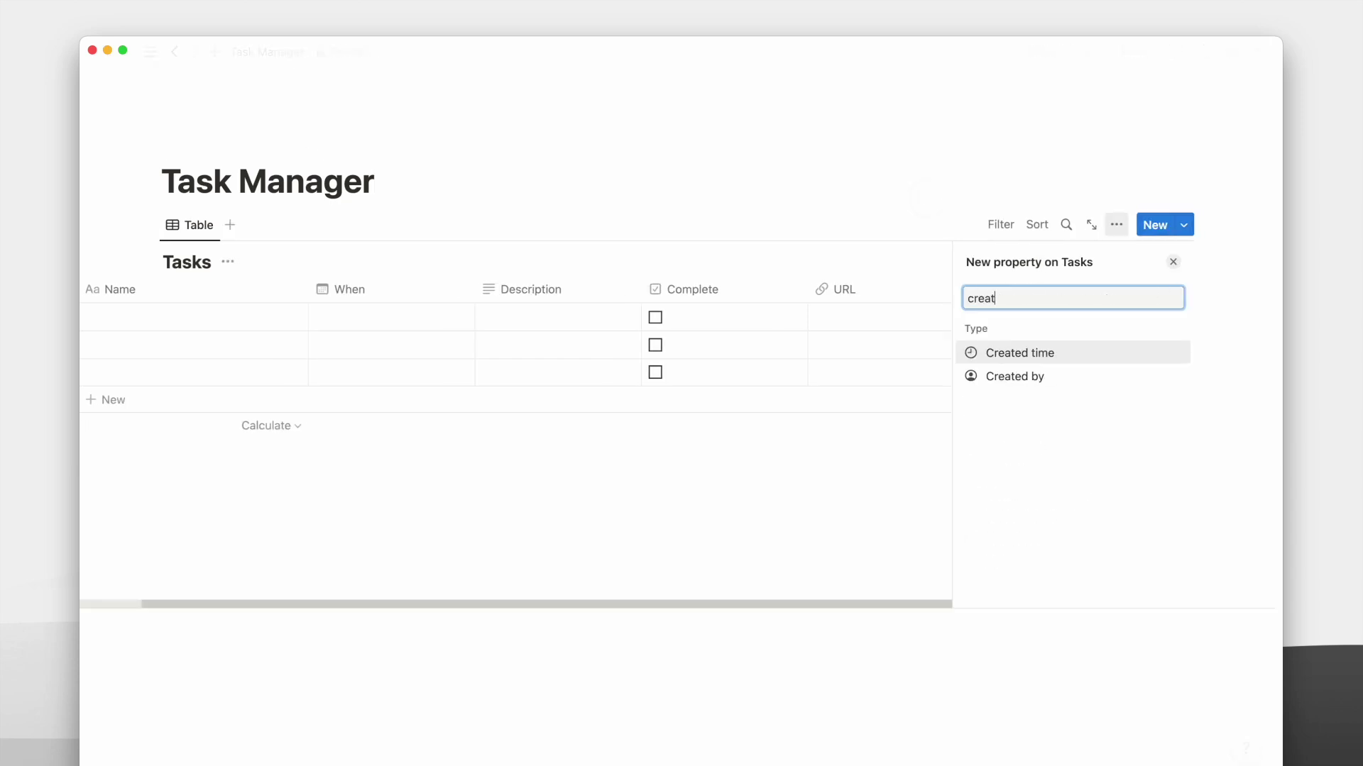
click(1065, 355)
text(Created)
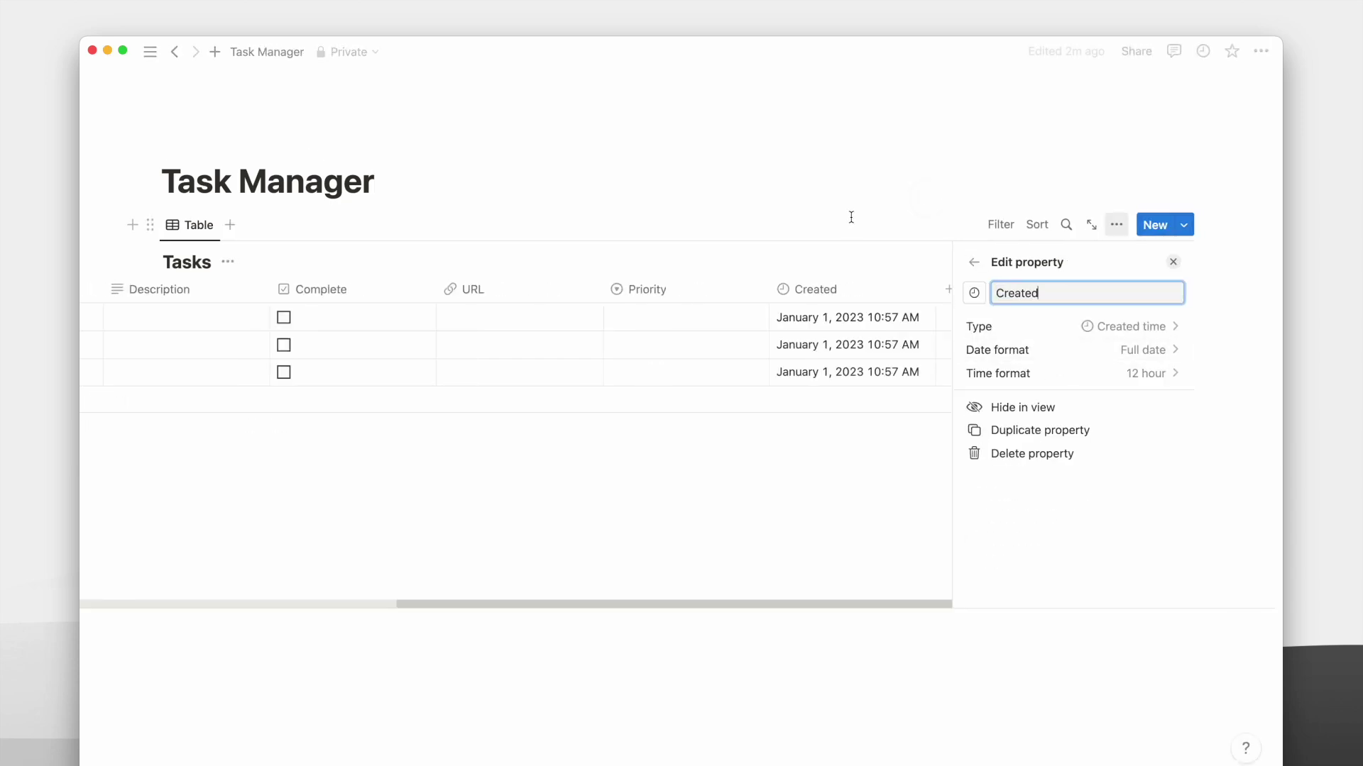
click(841, 440)
drag(841, 447, 499, 448)
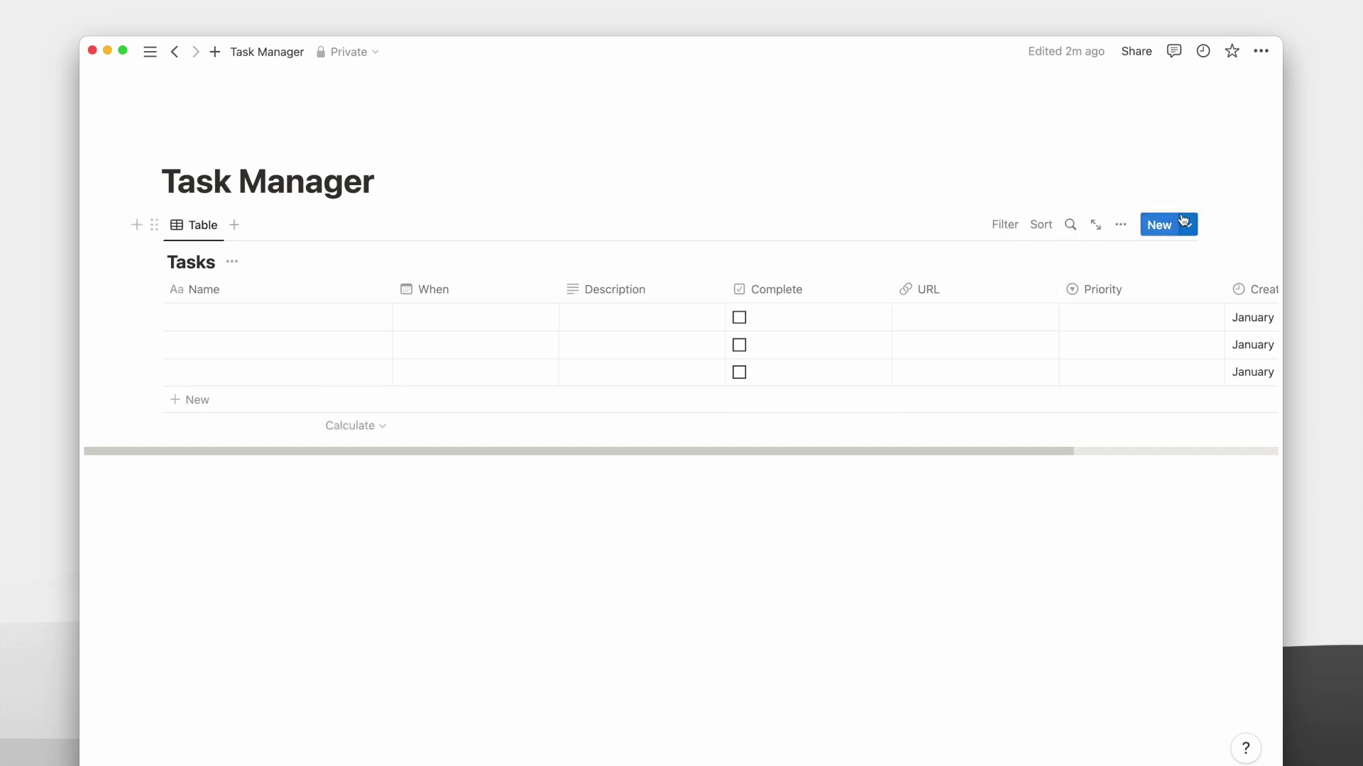
click(1190, 223)
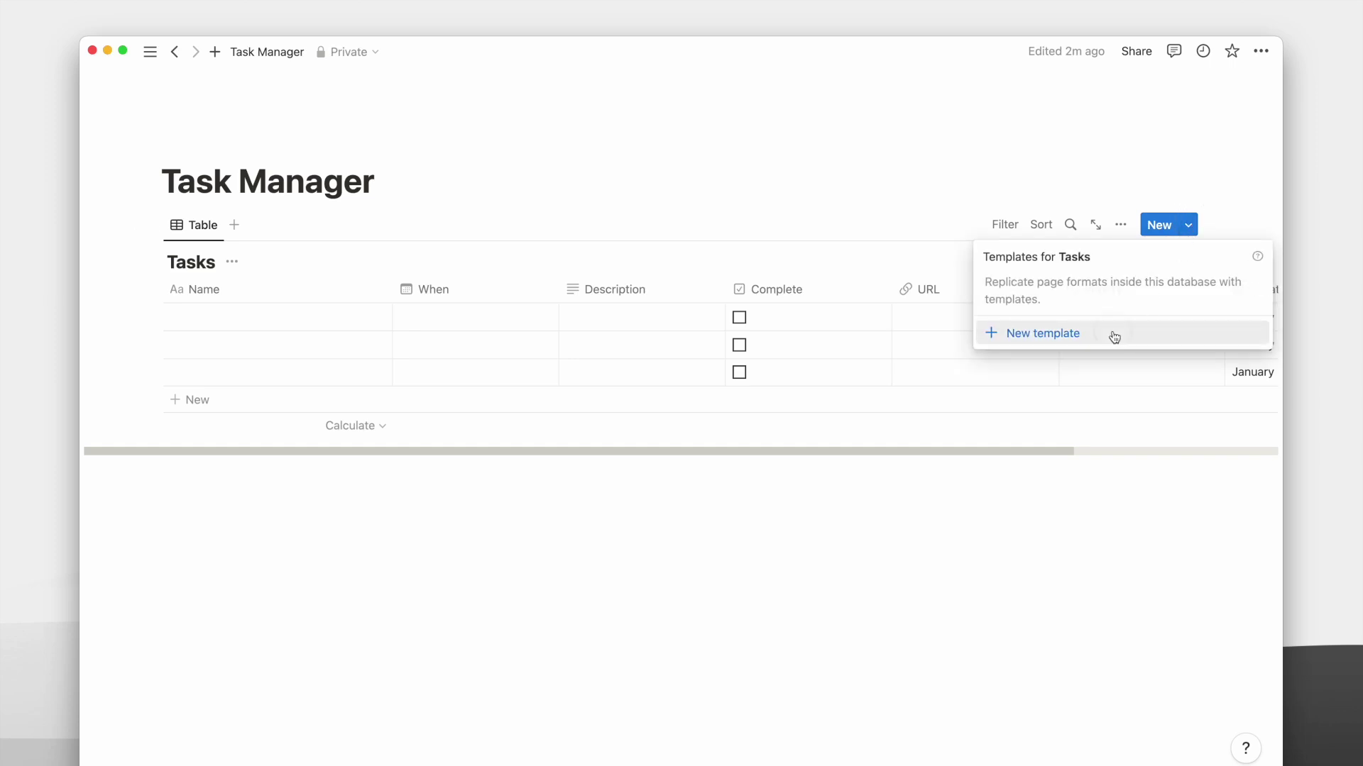
Create a Tasks template titled New Task with Complete first and Created last.
click(1114, 333)
text(New Task)
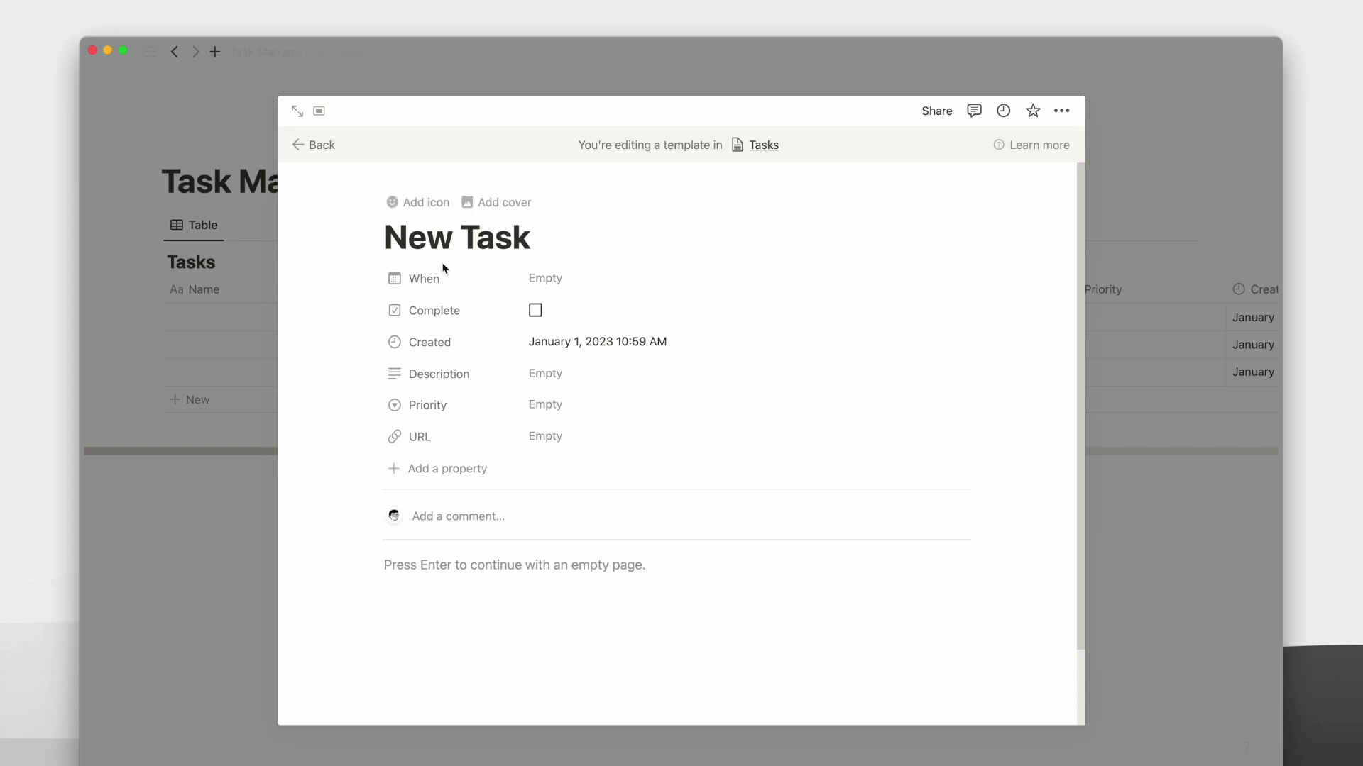
drag(448, 321, 442, 277)
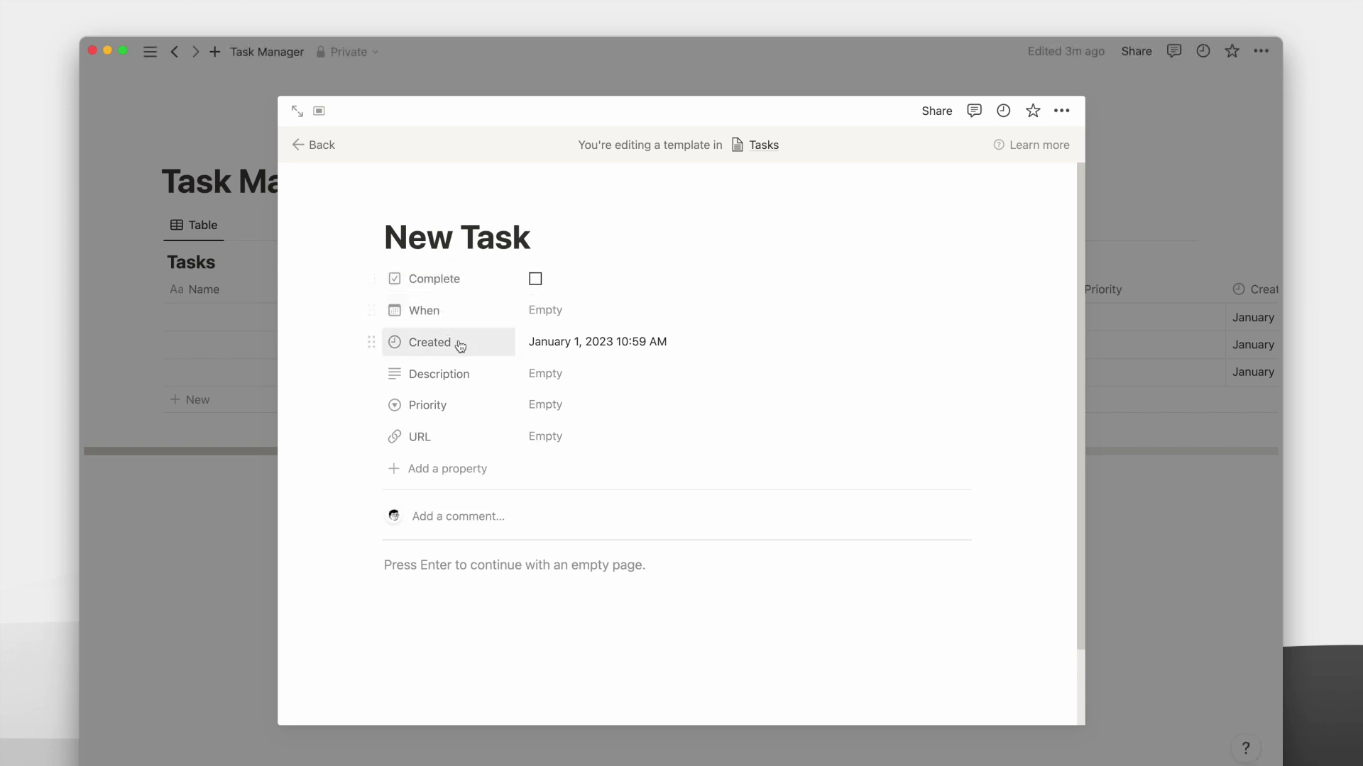
drag(456, 344, 459, 447)
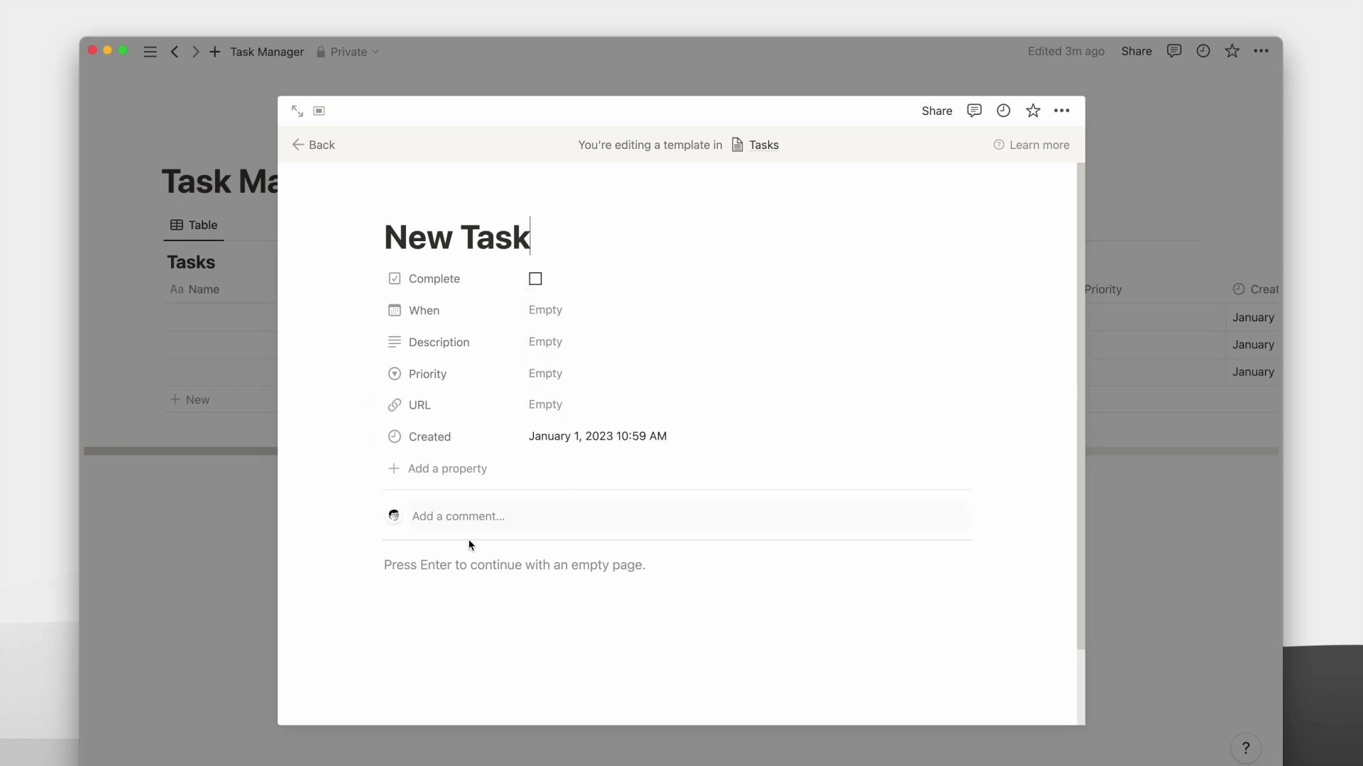
Give the New Task template a check-circle icon.
click(429, 204)
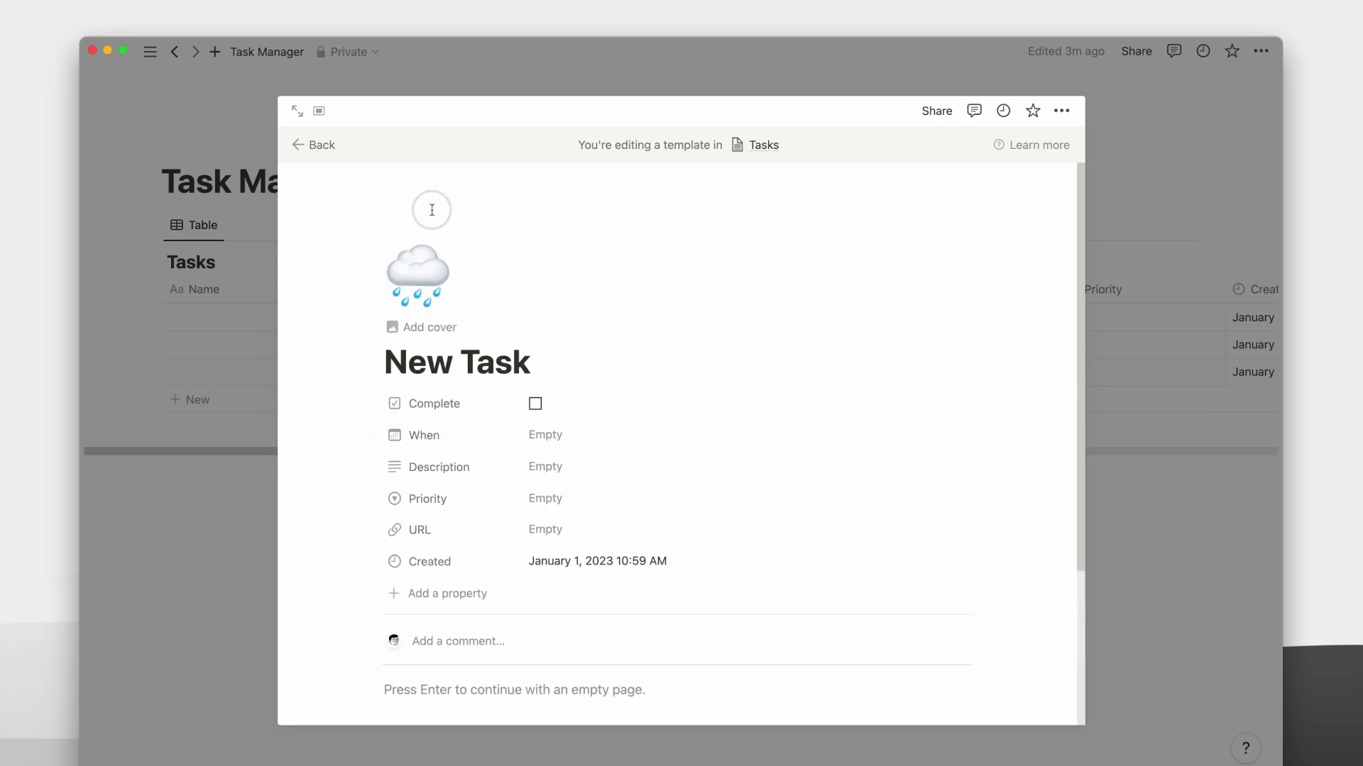
click(426, 257)
click(322, 328)
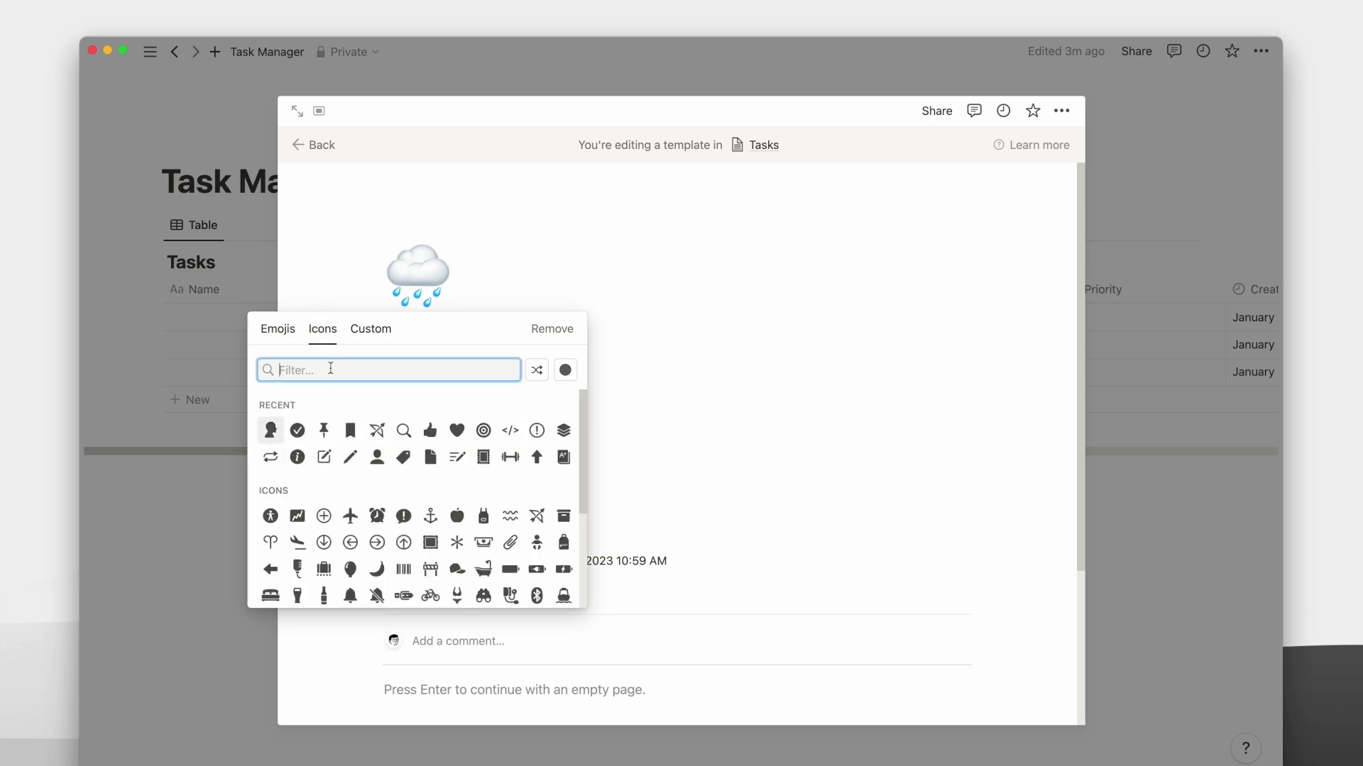
text(check)
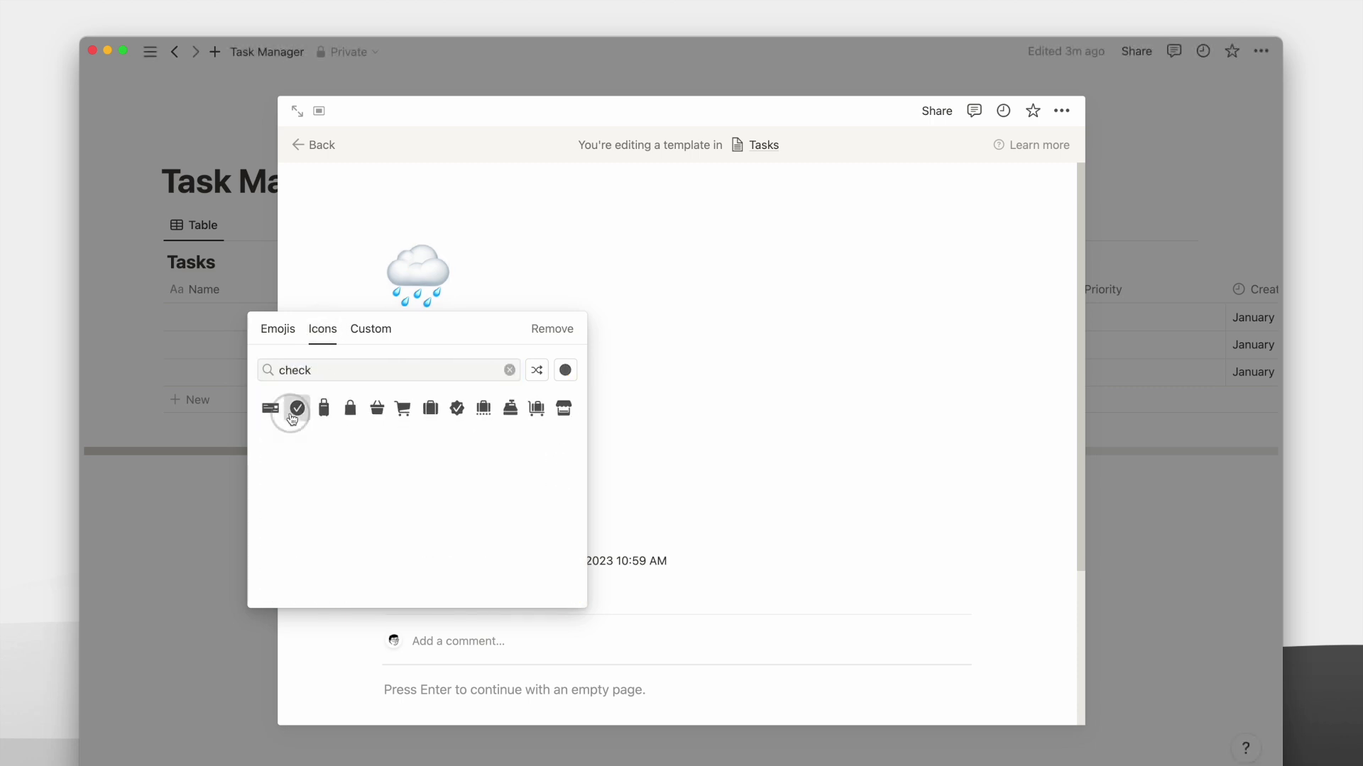
click(298, 406)
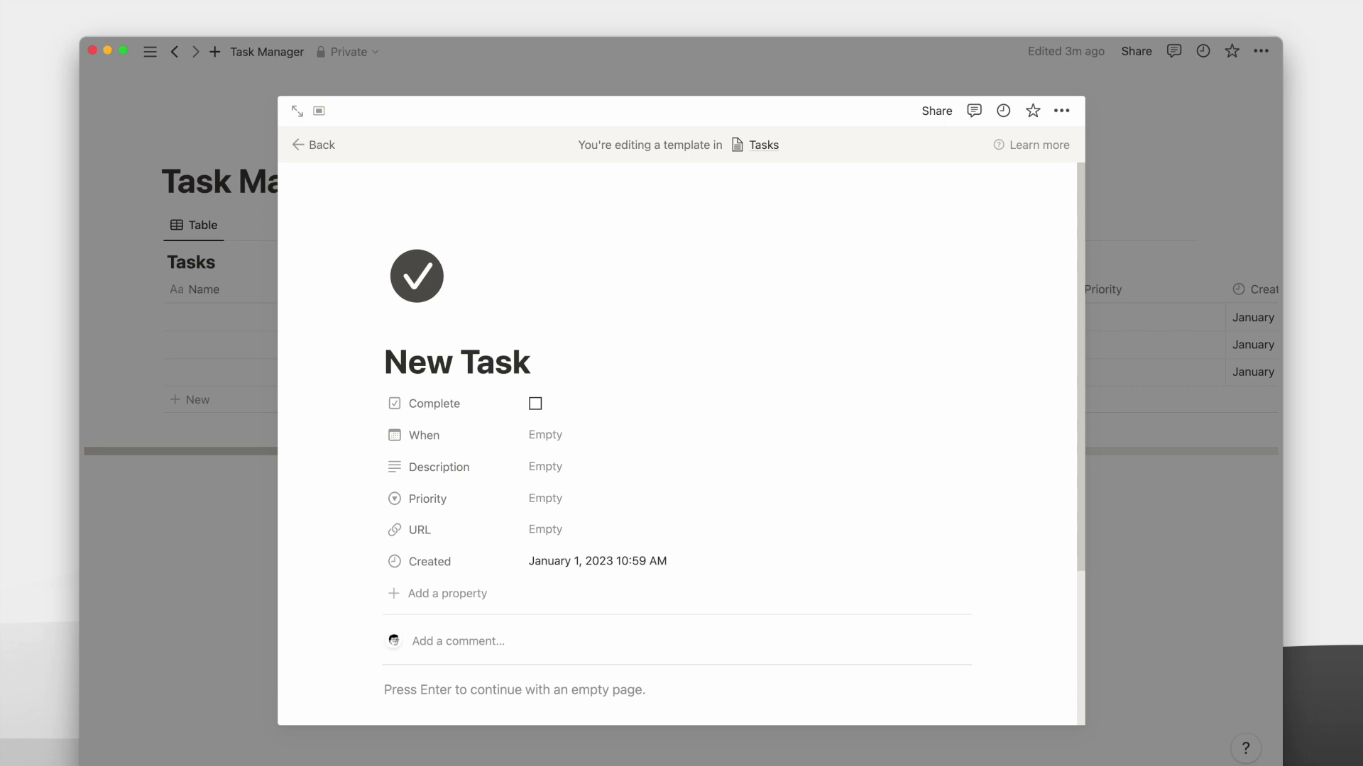
Close the template, copy the Tasks database link, and bring up the New Task template's options.
click(174, 420)
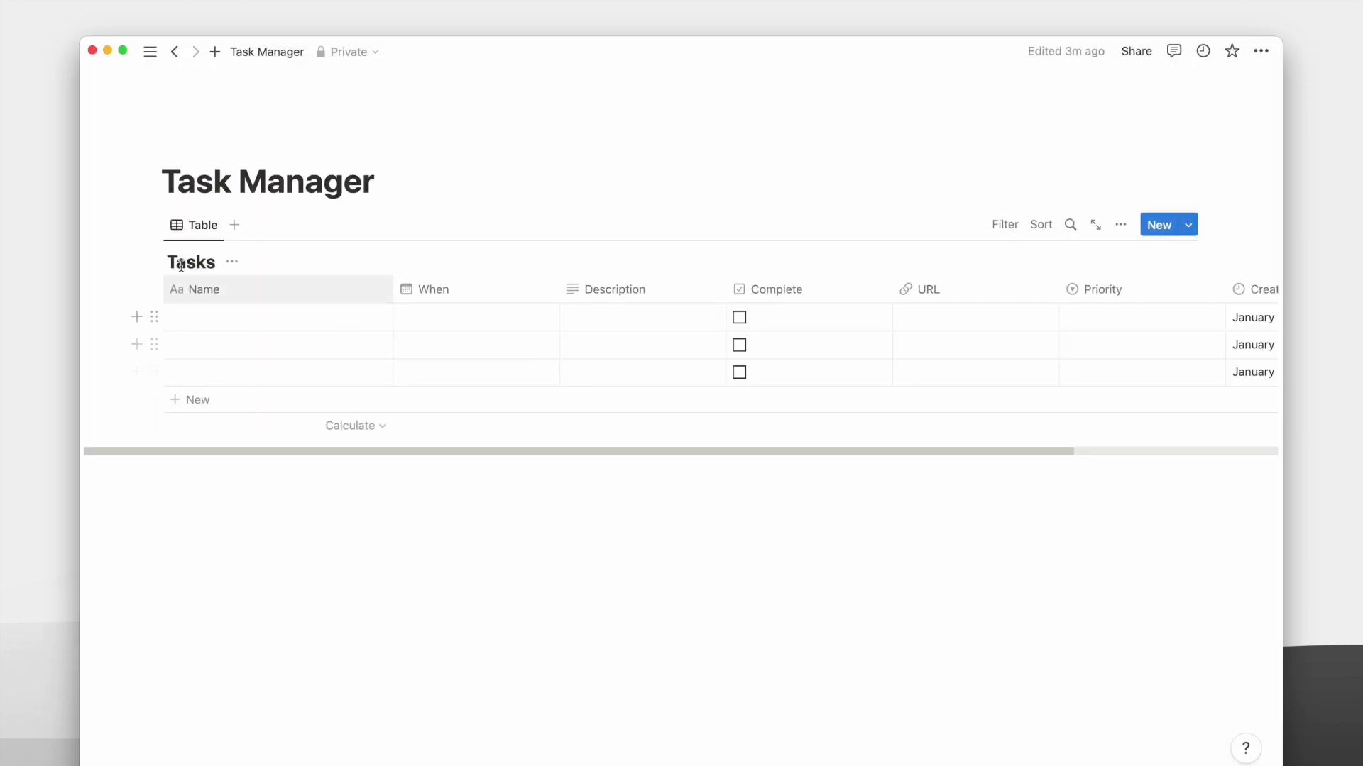
click(148, 226)
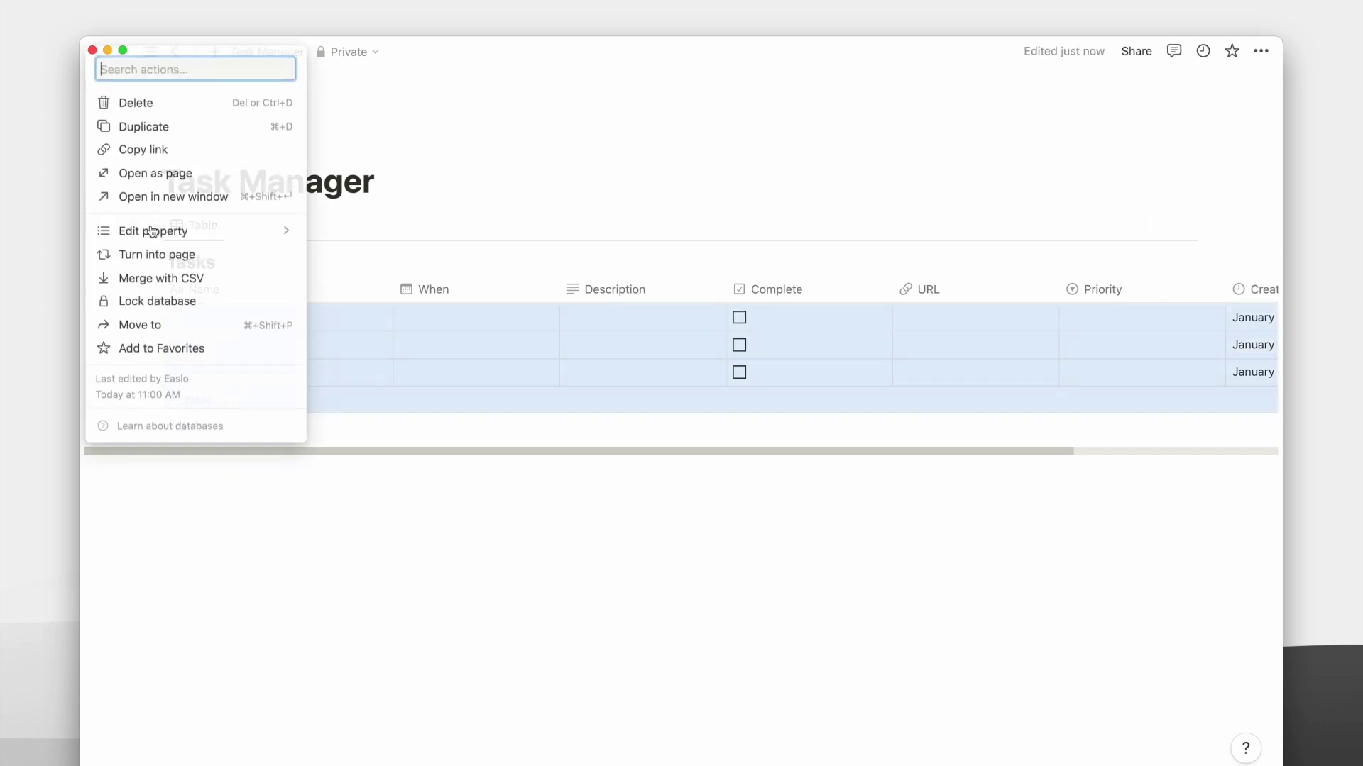
click(158, 149)
click(1188, 225)
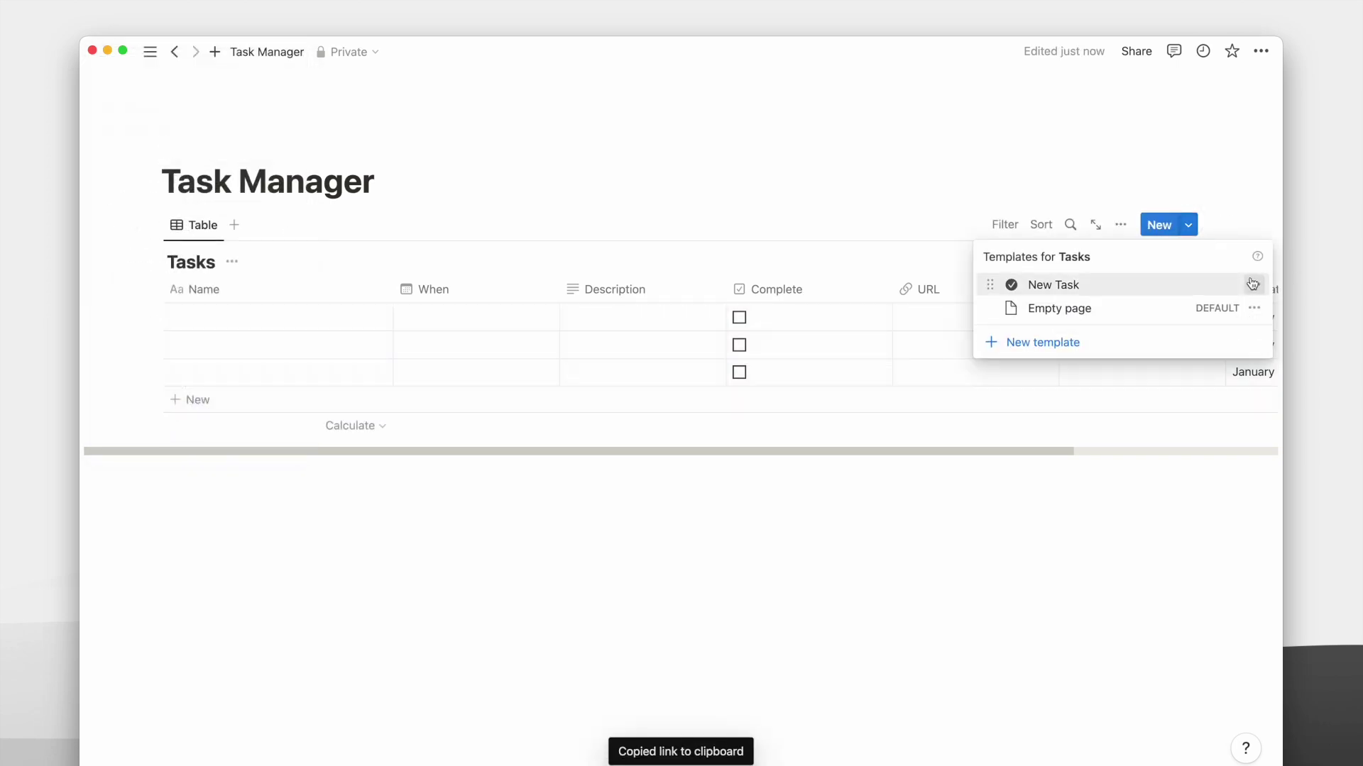
click(1254, 284)
Paste the Tasks link into the New Task template as a linked view in Calendar layout.
click(1130, 281)
scroll(738, 500, down, 5)
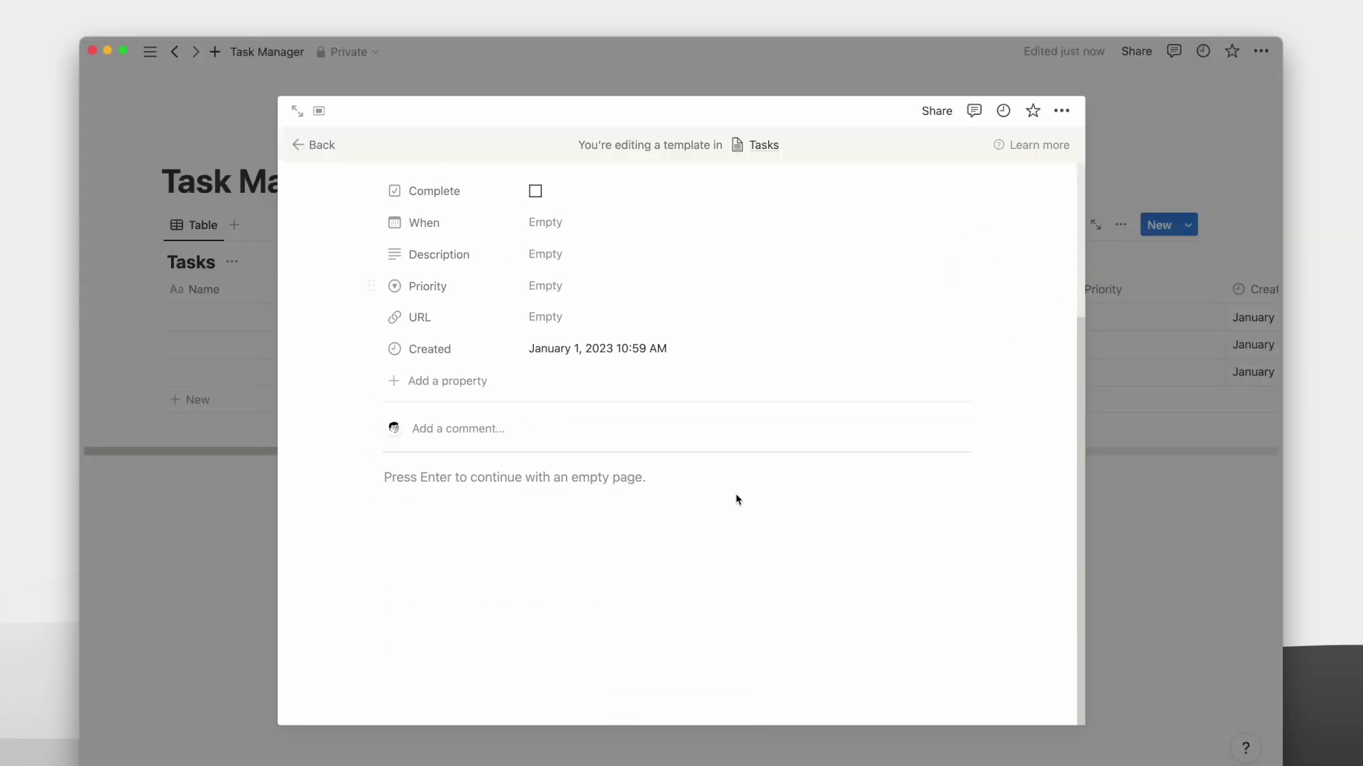
click(609, 501)
key(super+v)
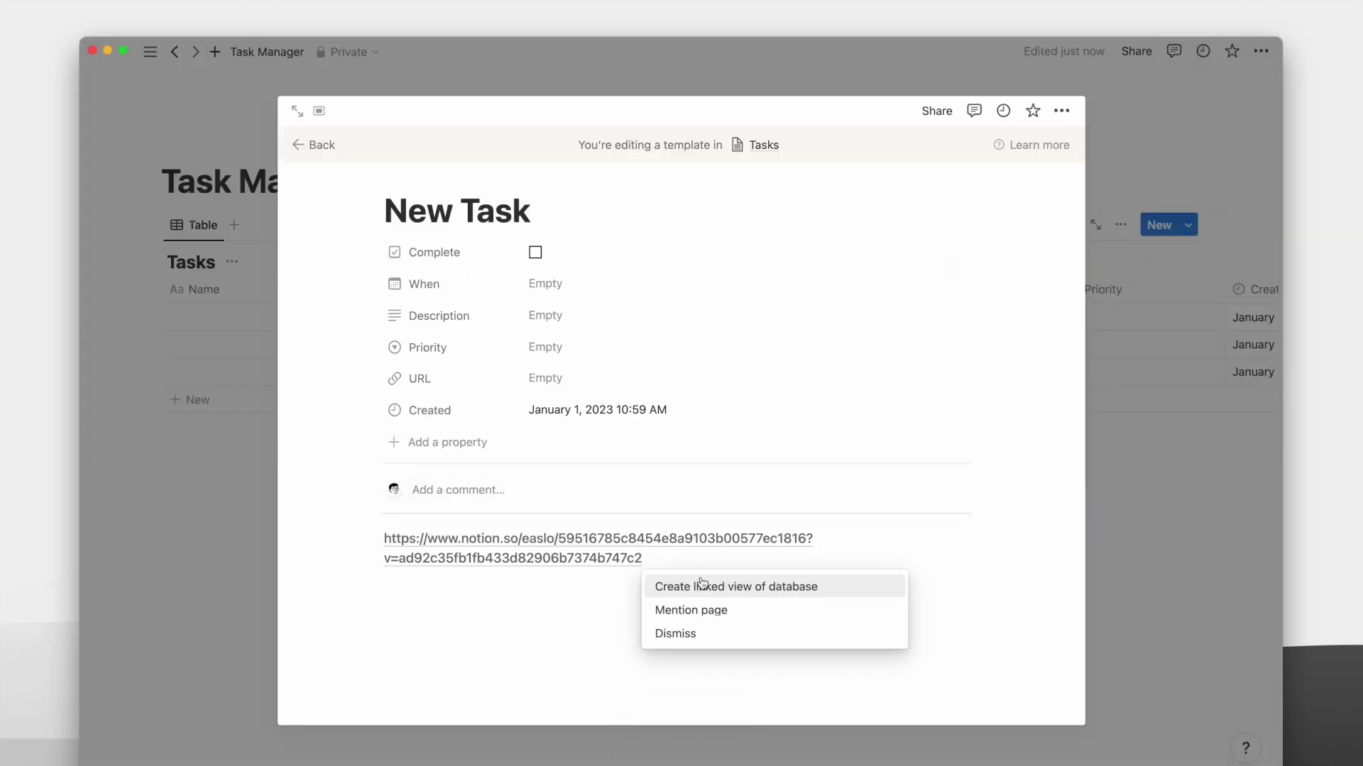
click(703, 588)
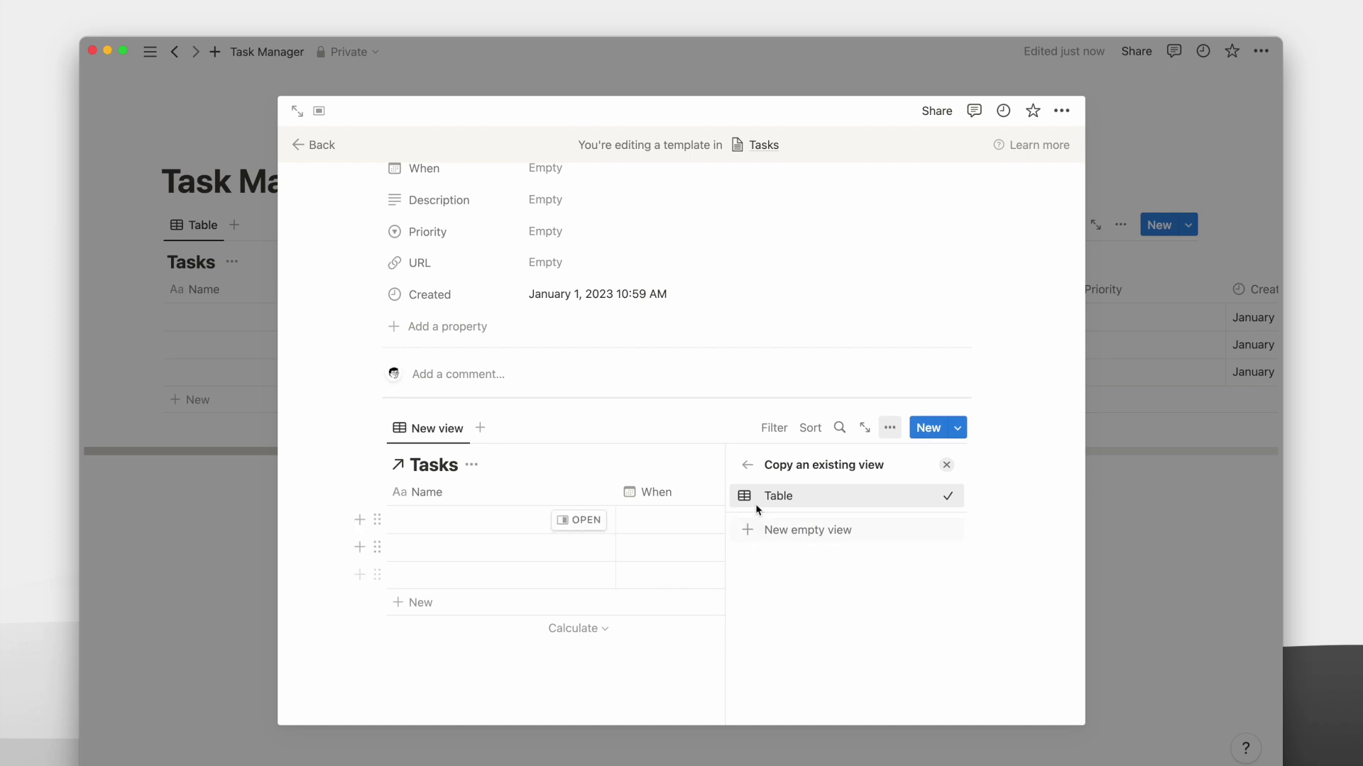
click(751, 494)
click(830, 552)
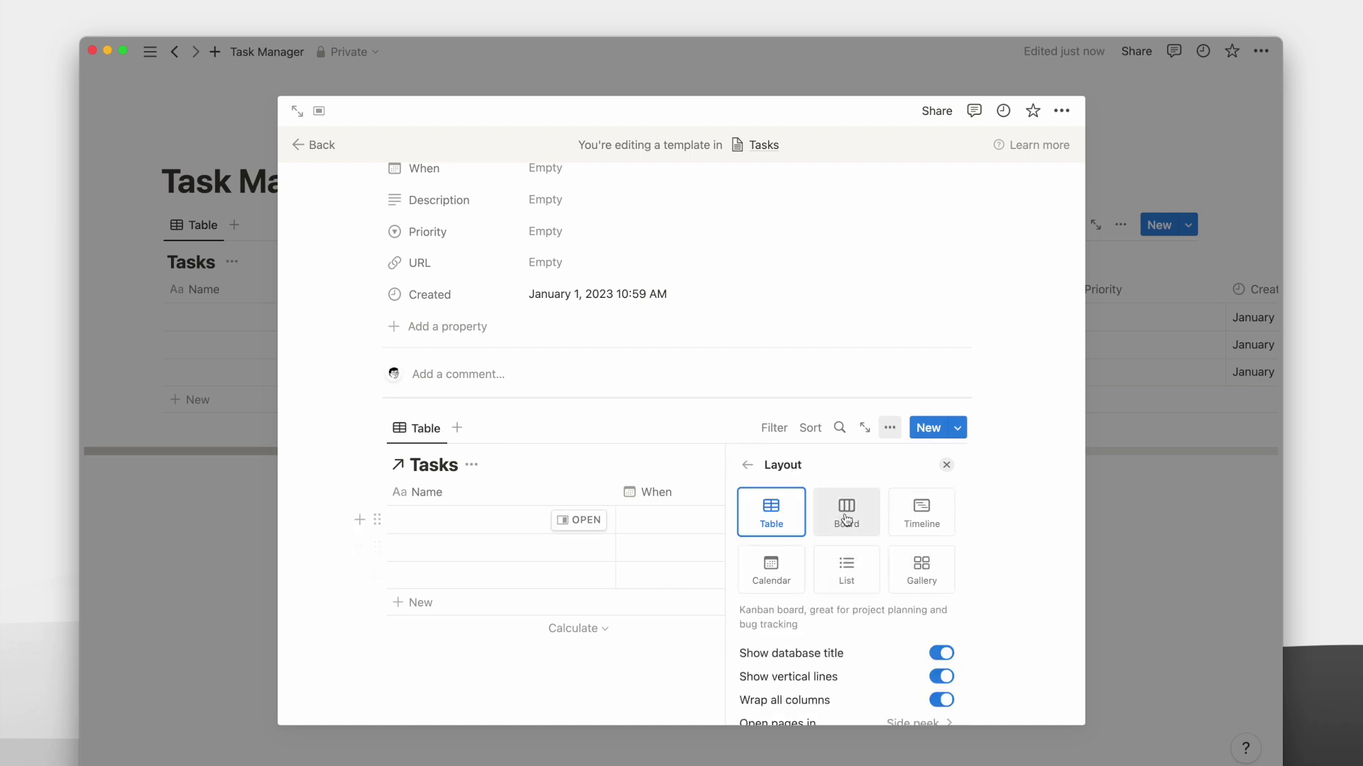
click(781, 591)
Hide the calendar's database title and show Complete on its entries.
click(471, 465)
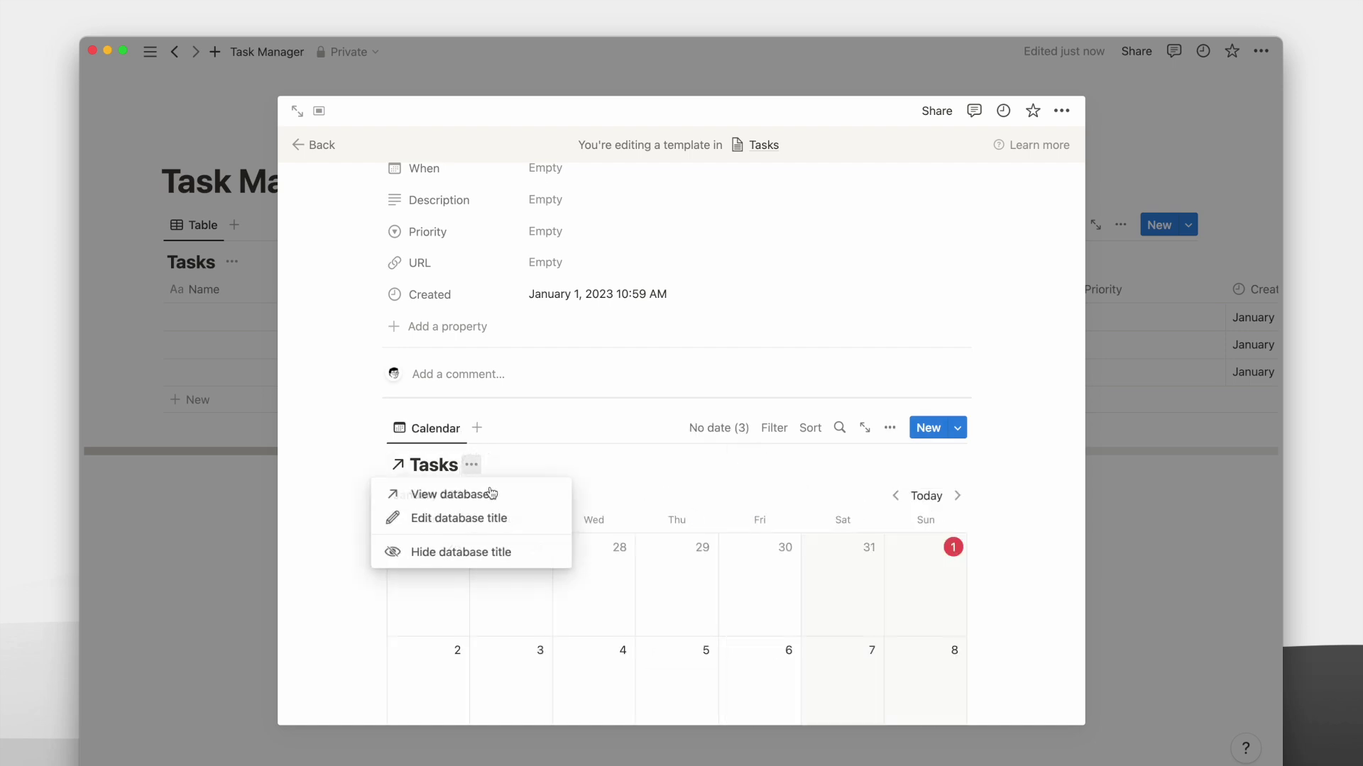
click(499, 549)
scroll(783, 480, down, 5)
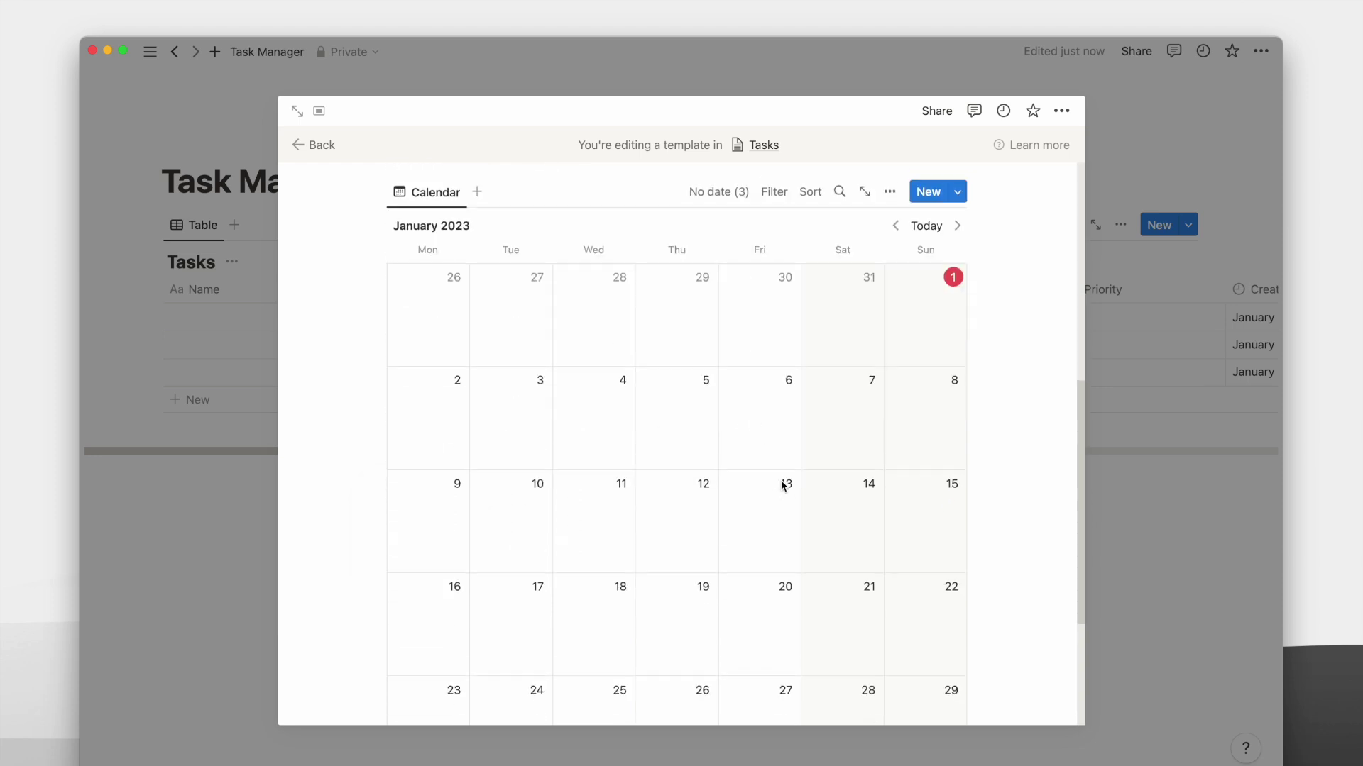
scroll(783, 481, up, 4)
click(891, 355)
click(836, 339)
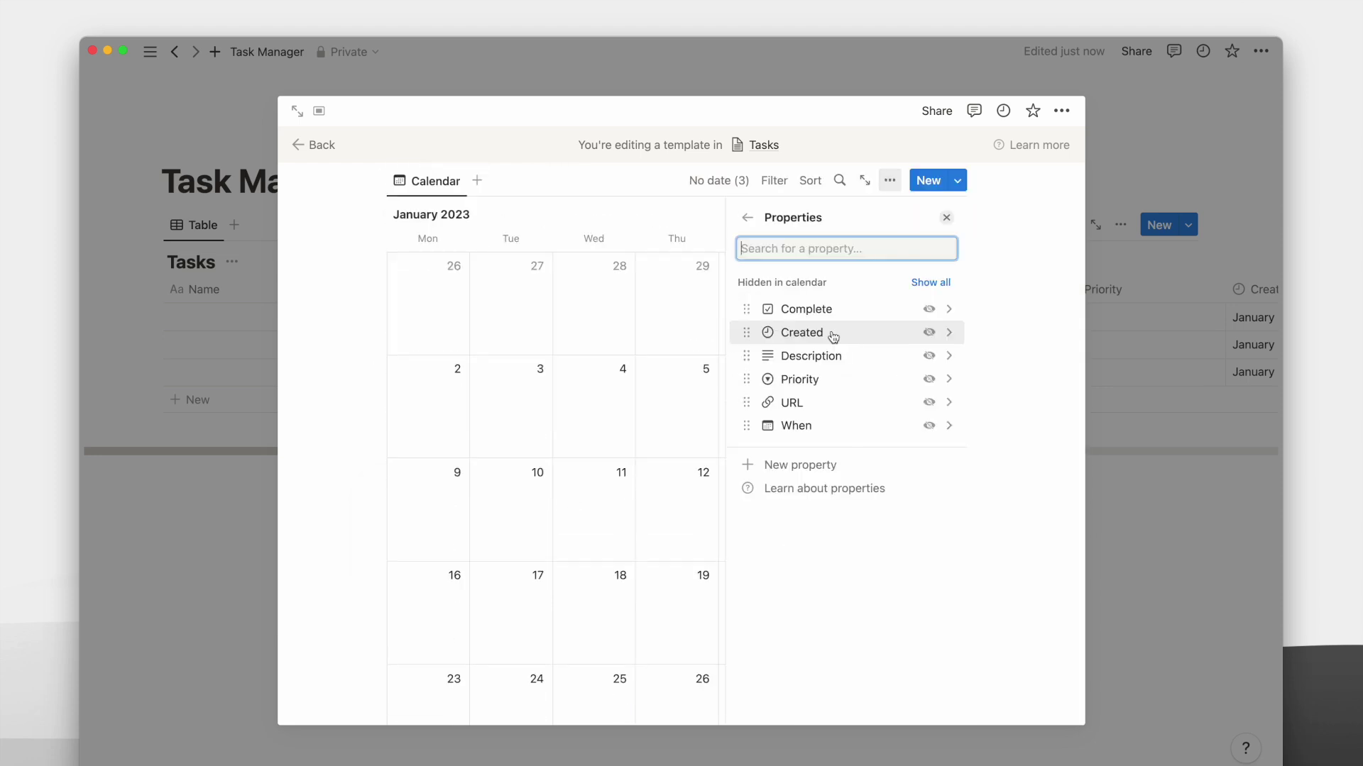
click(929, 309)
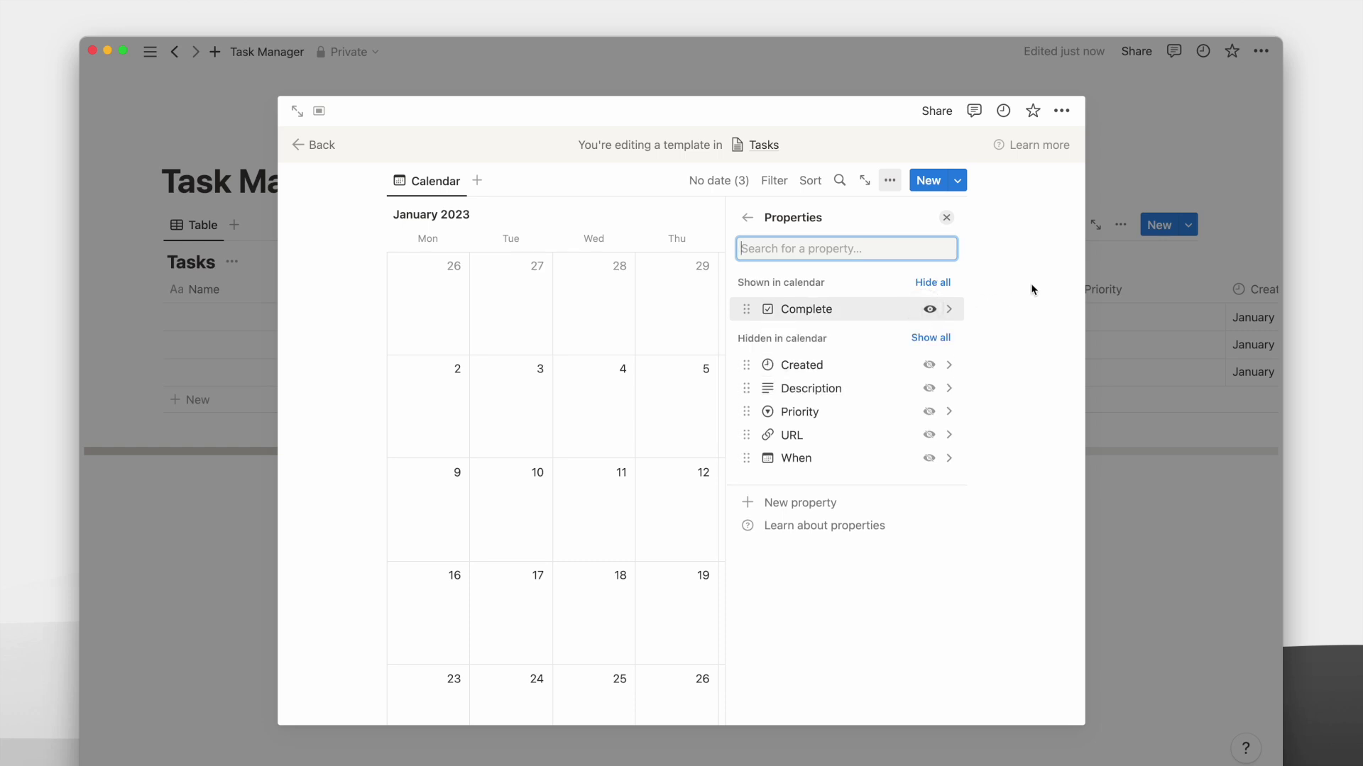
click(946, 218)
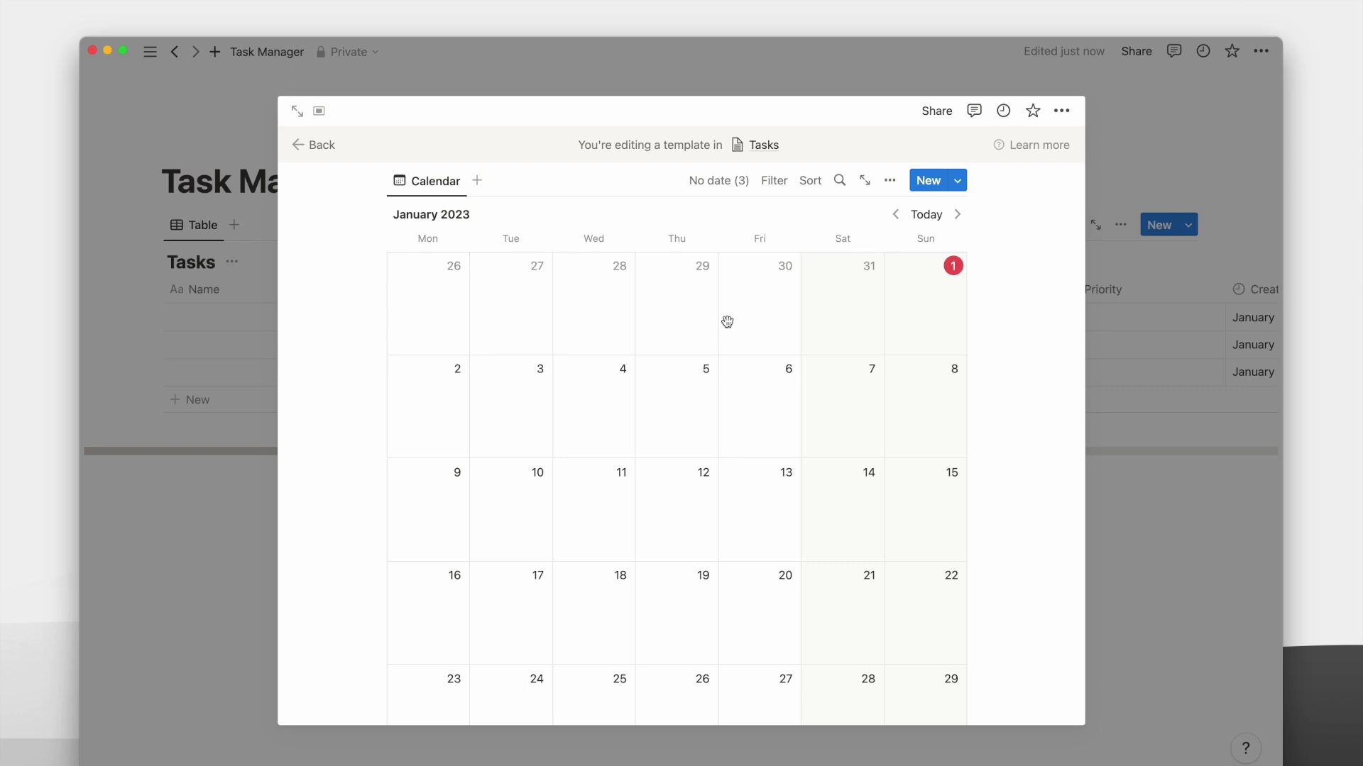
scroll(547, 435, up, 8)
click(232, 385)
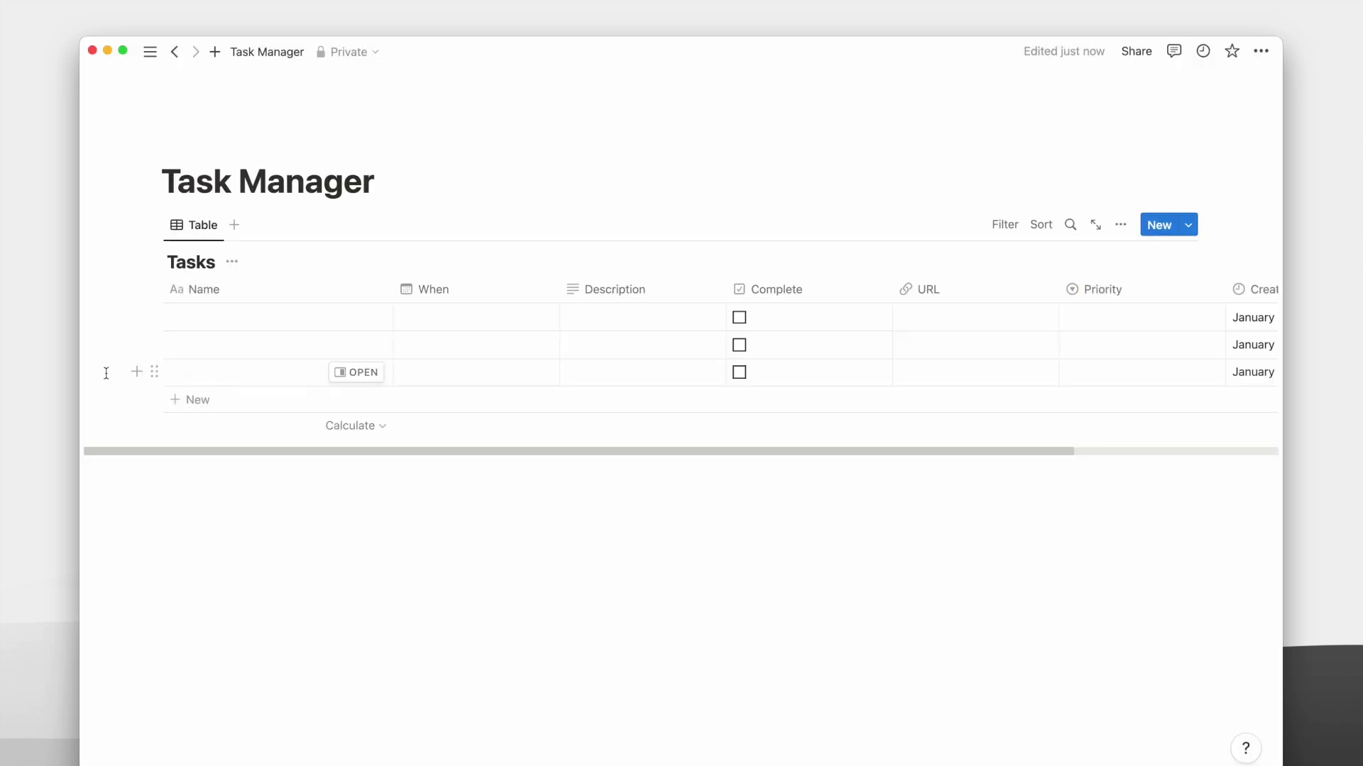
Delete the three empty rows and add a row named Task 1.
drag(106, 372, 266, 320)
key(BackSpace)
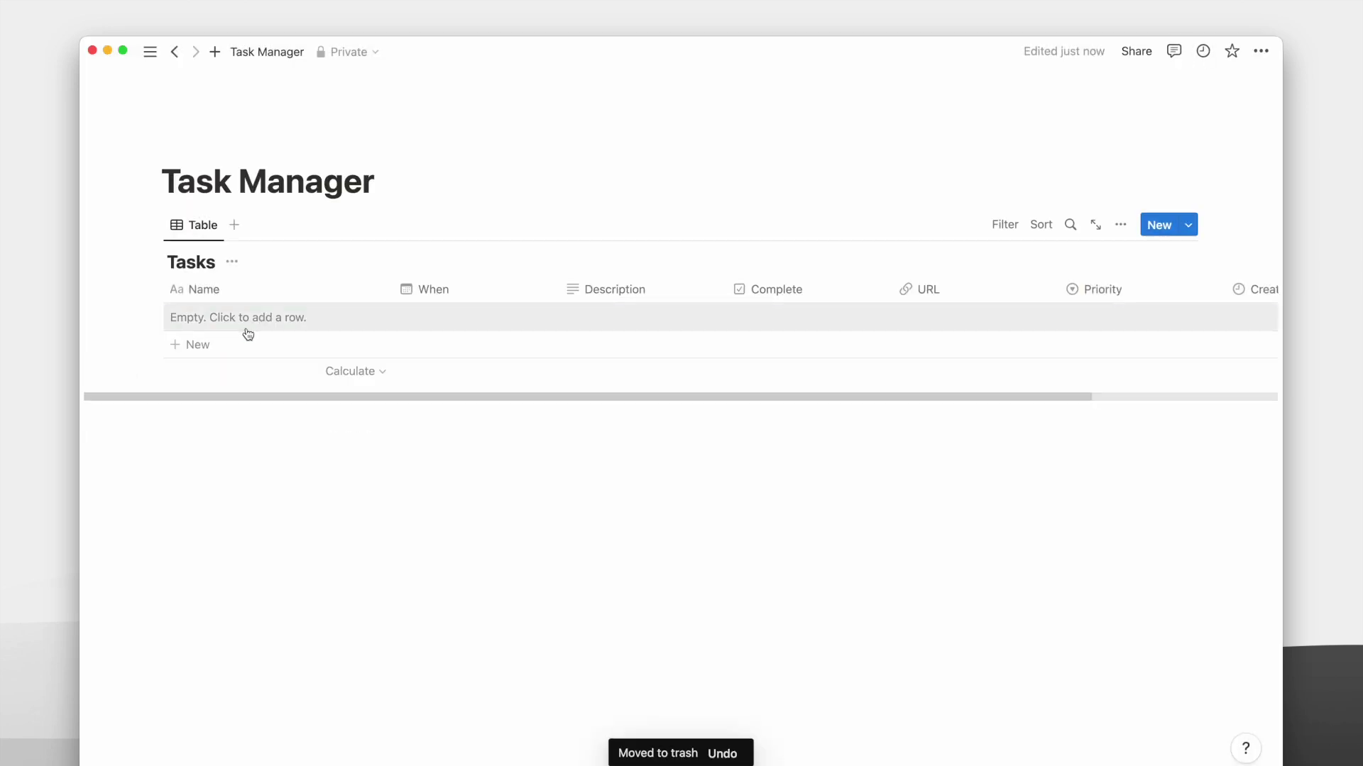
click(236, 320)
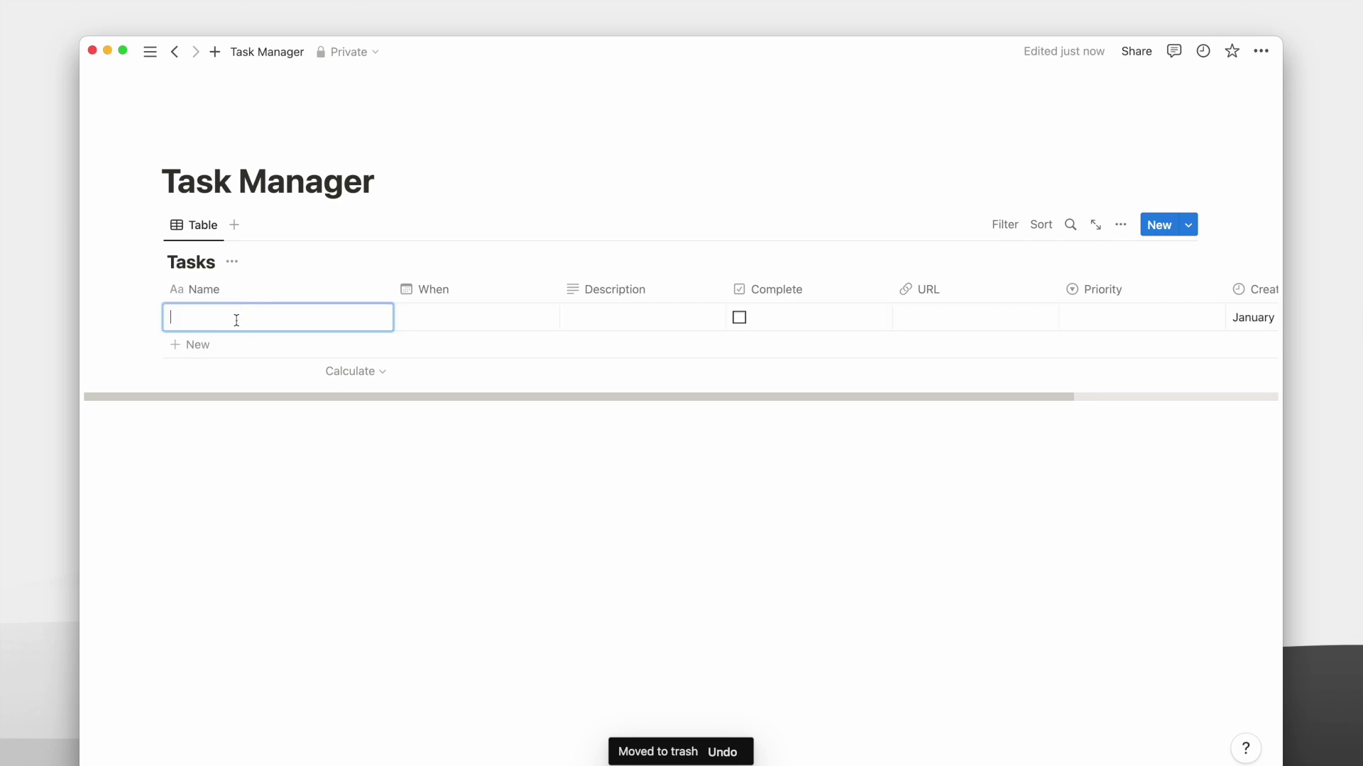
text(Task 1)
key(Escape)
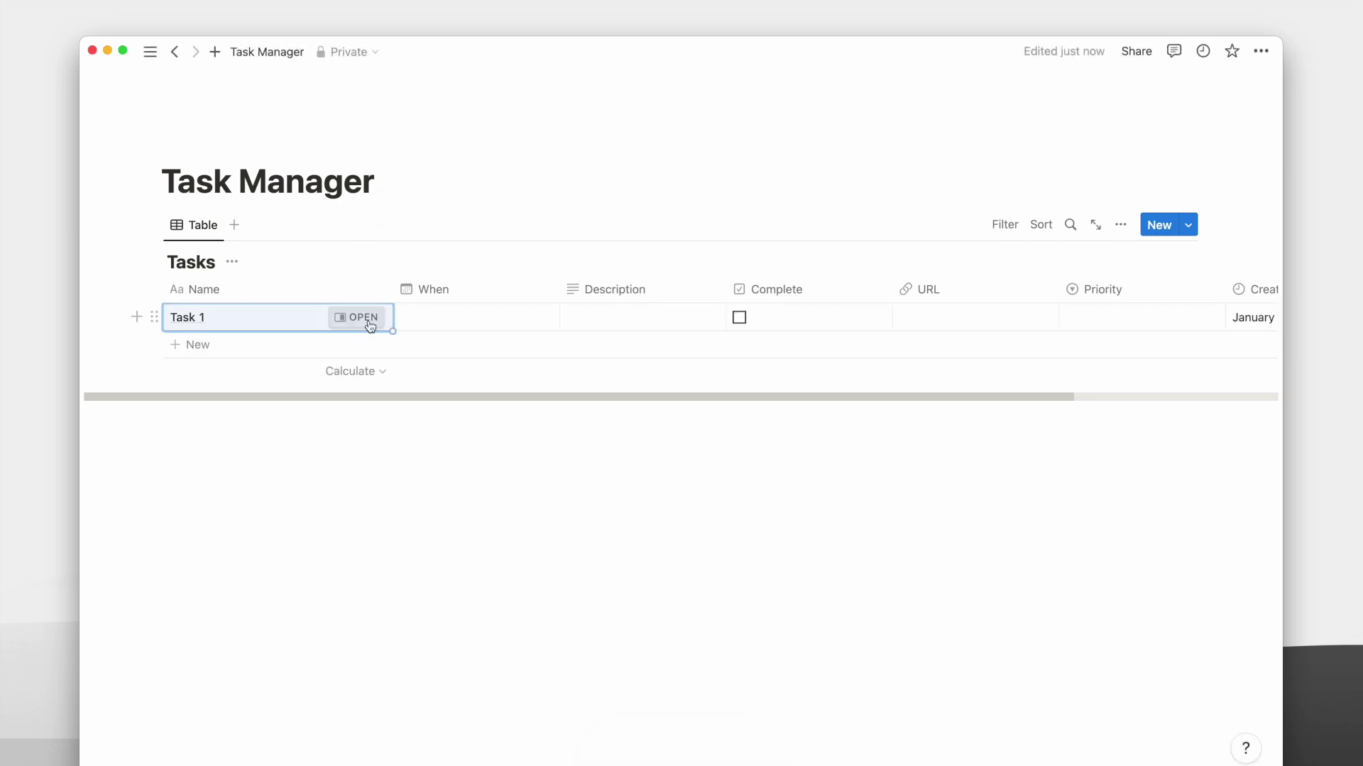
click(367, 317)
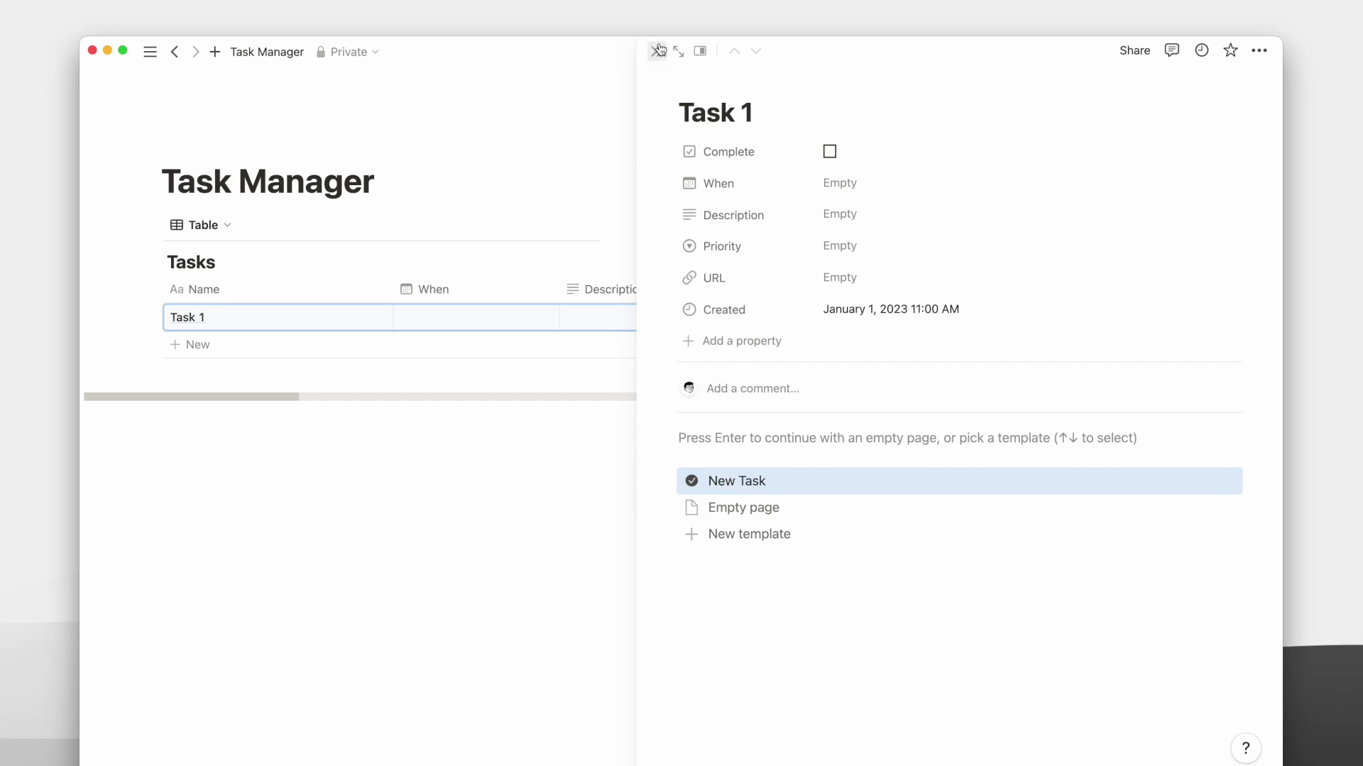
click(656, 51)
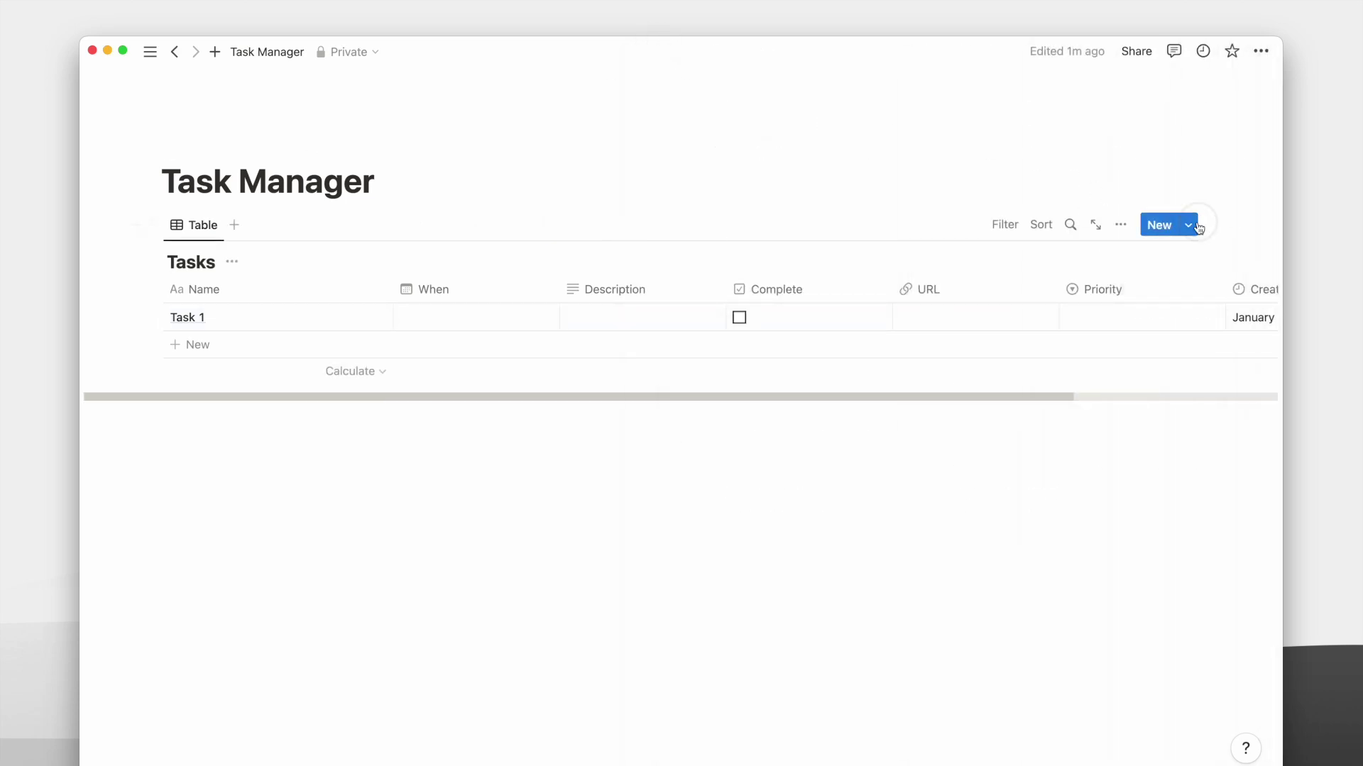
Make New Task the default template for all Tasks views.
click(1189, 225)
click(1254, 285)
click(1112, 261)
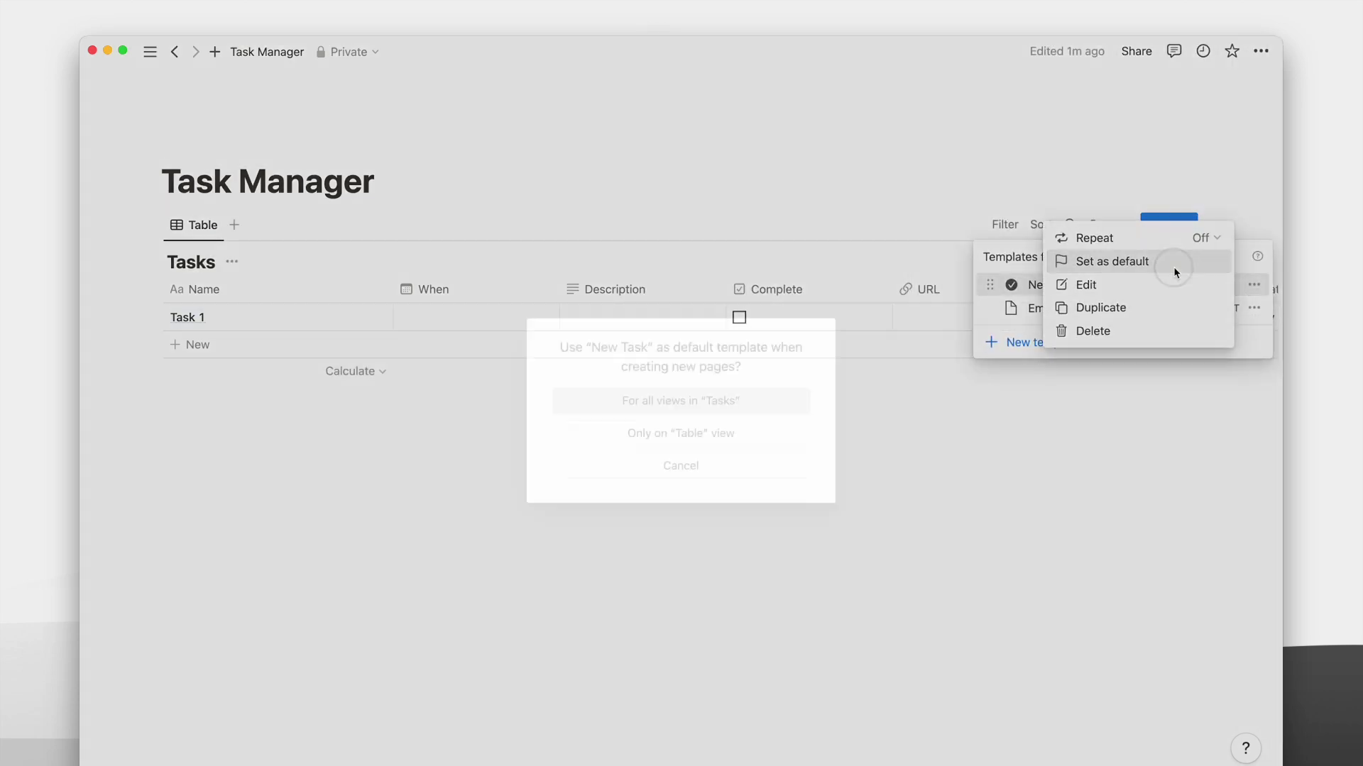
click(740, 404)
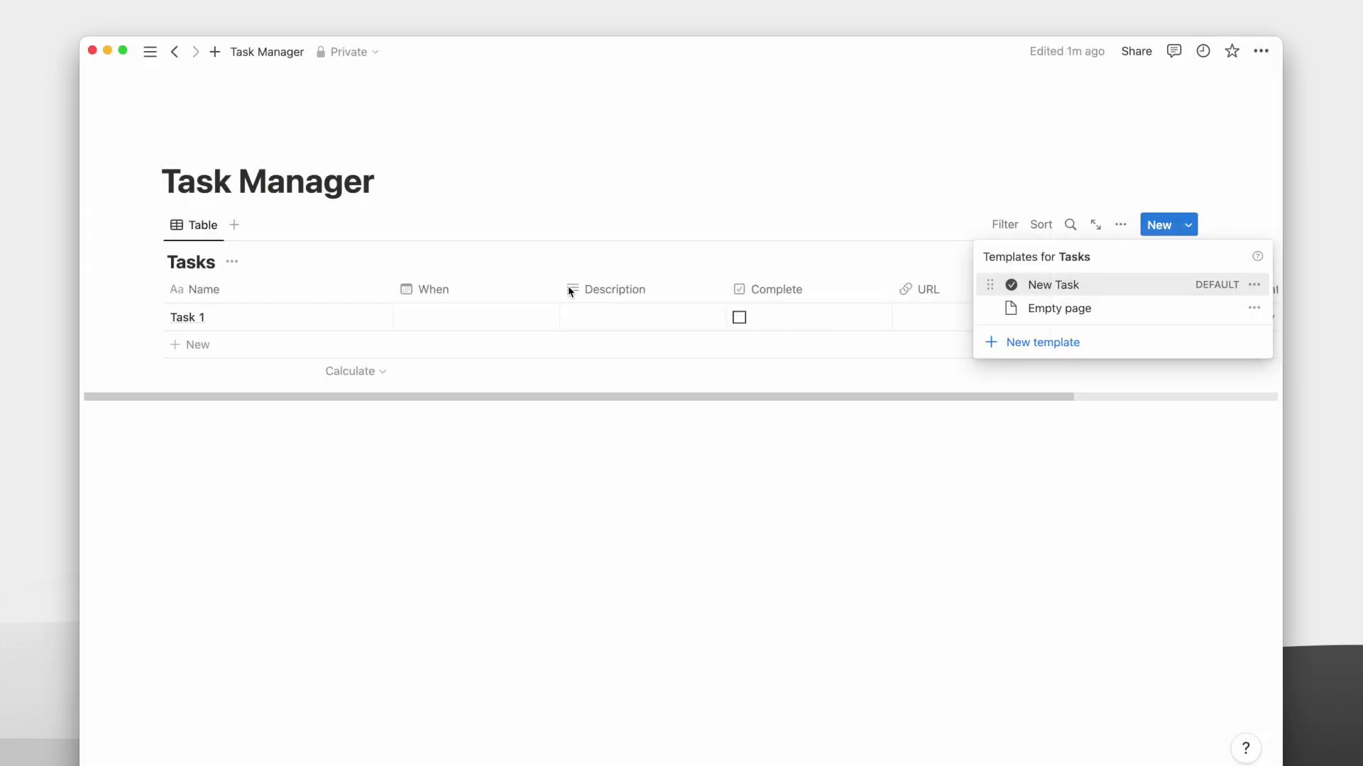
Add a new row from the template, name it Task 2, and open it in side peek.
click(270, 351)
click(250, 344)
key(super+a)
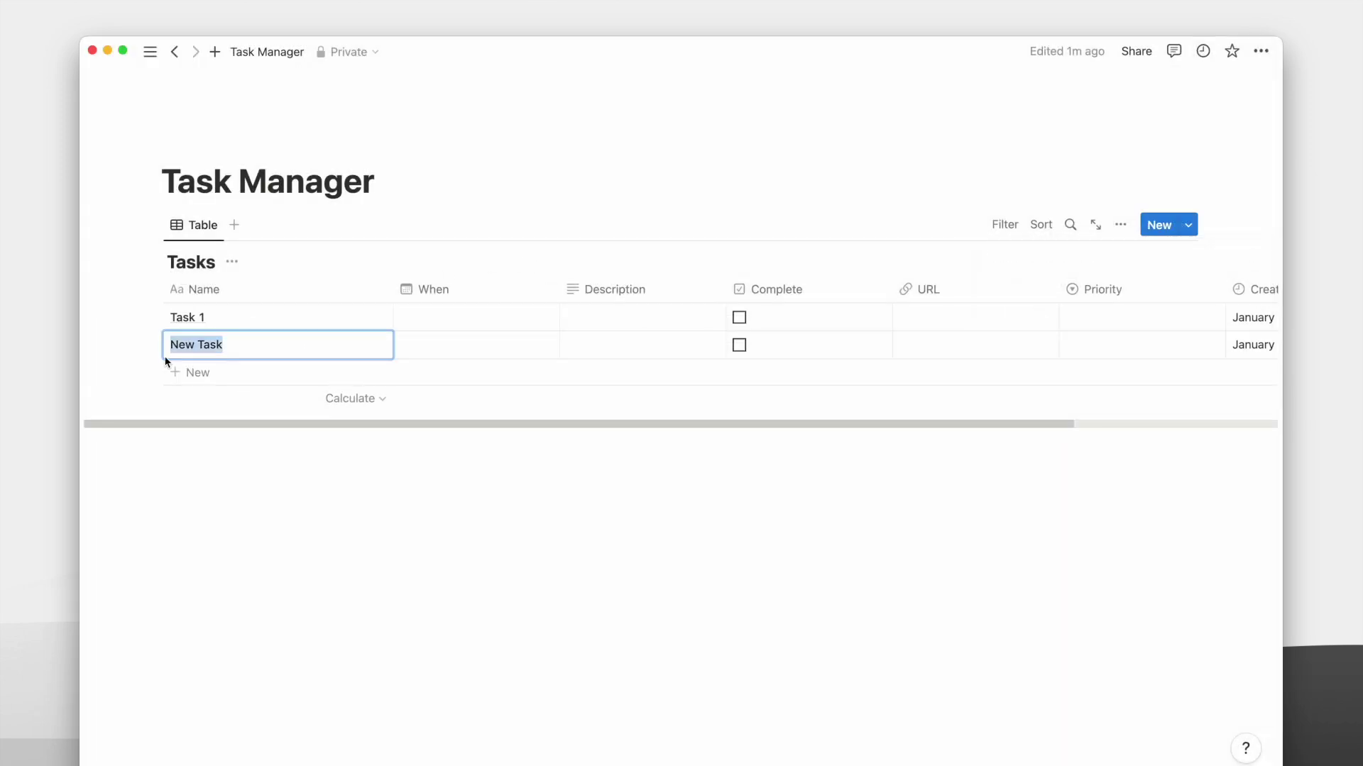
text(Task 2)
key(Escape)
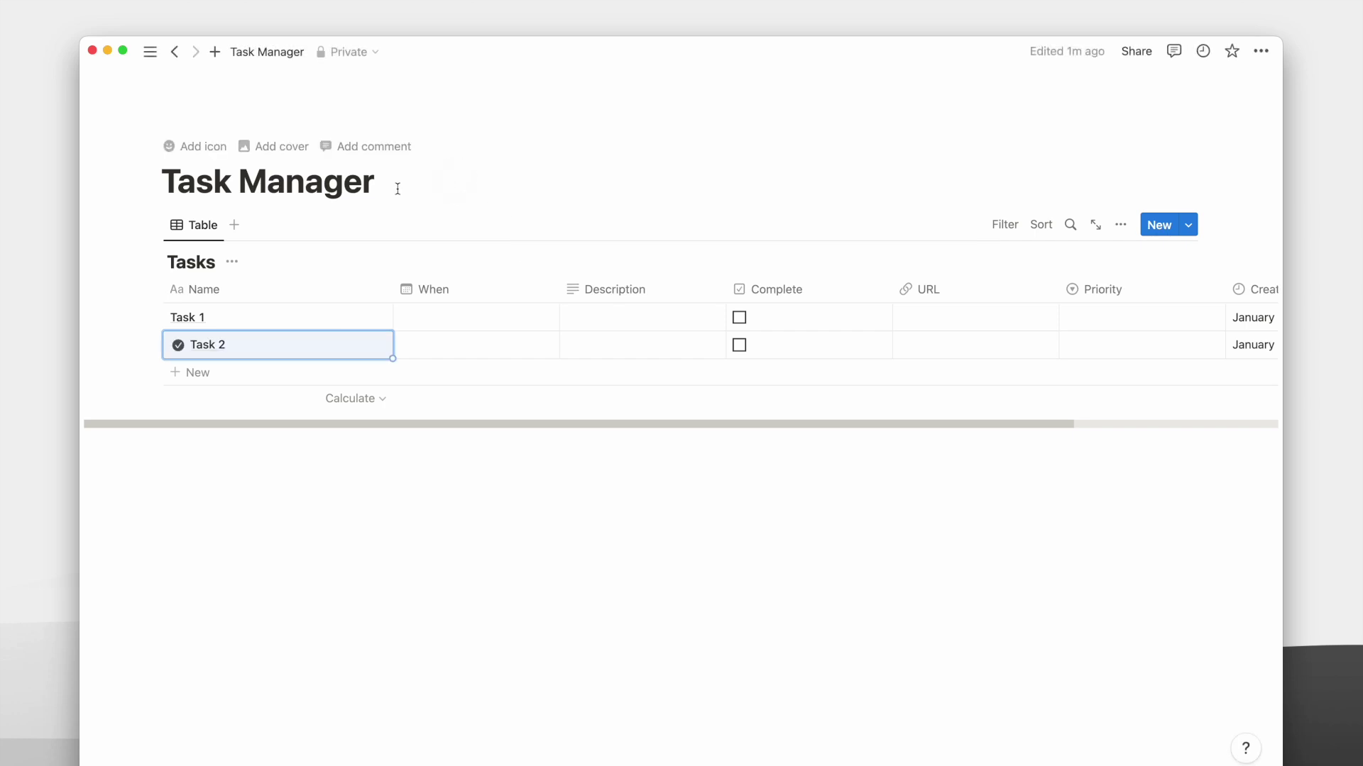
key(Escape)
click(355, 347)
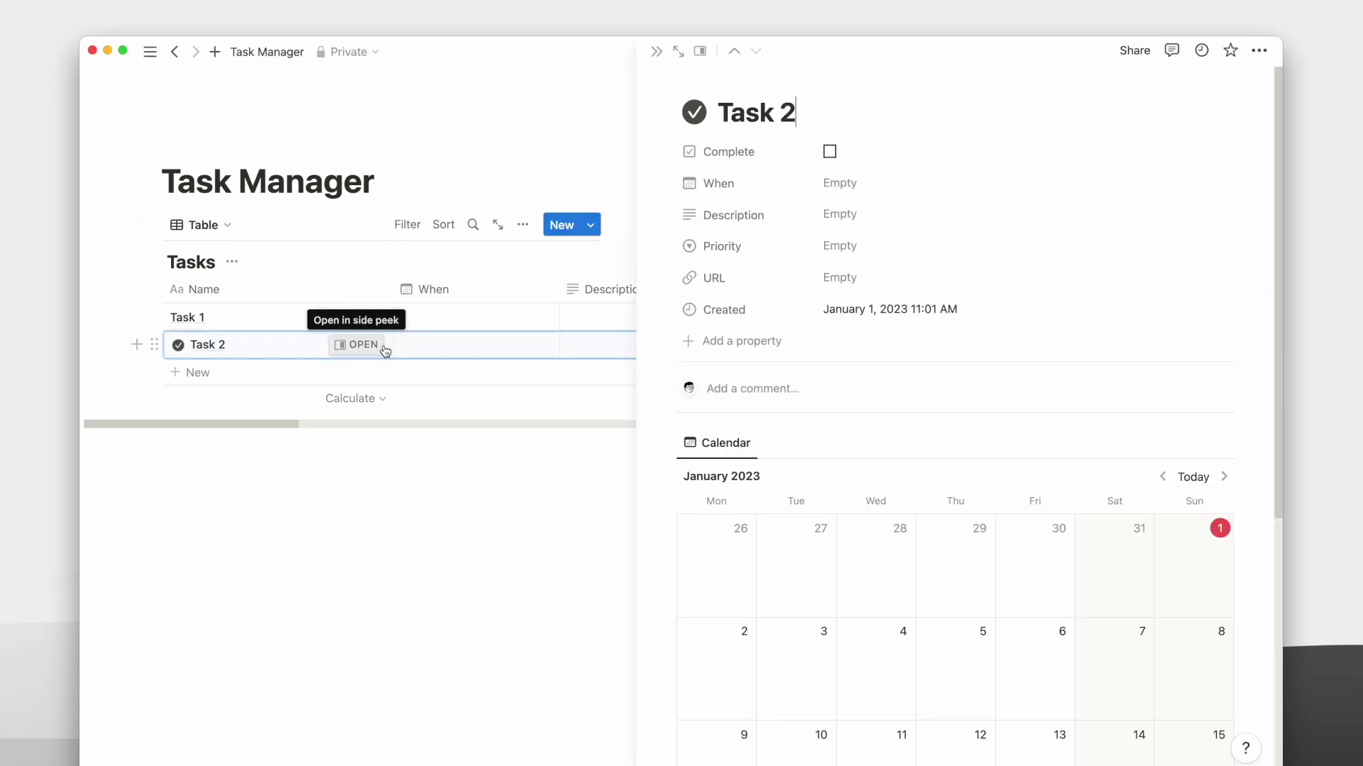
scroll(809, 511, down, 5)
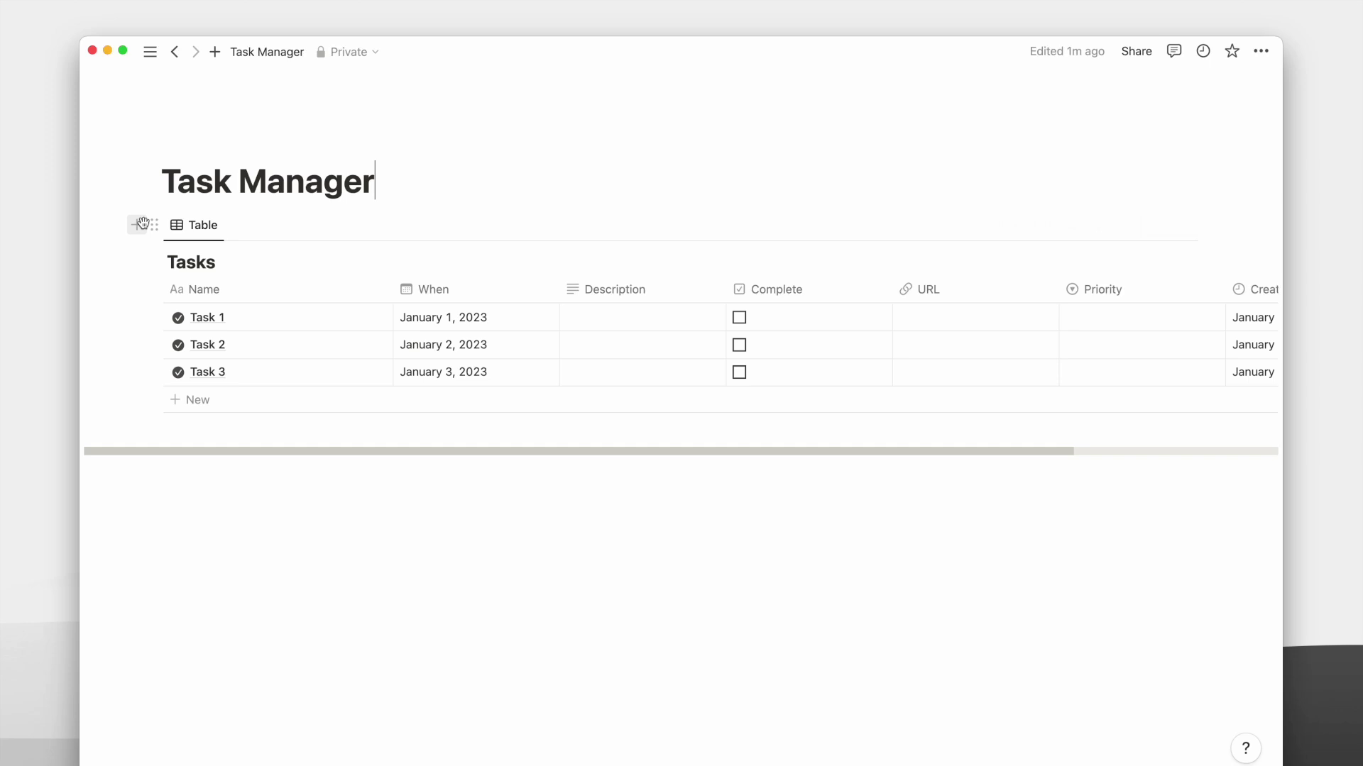
Turn the Tasks table into its own page and paste its link below the page title.
click(153, 225)
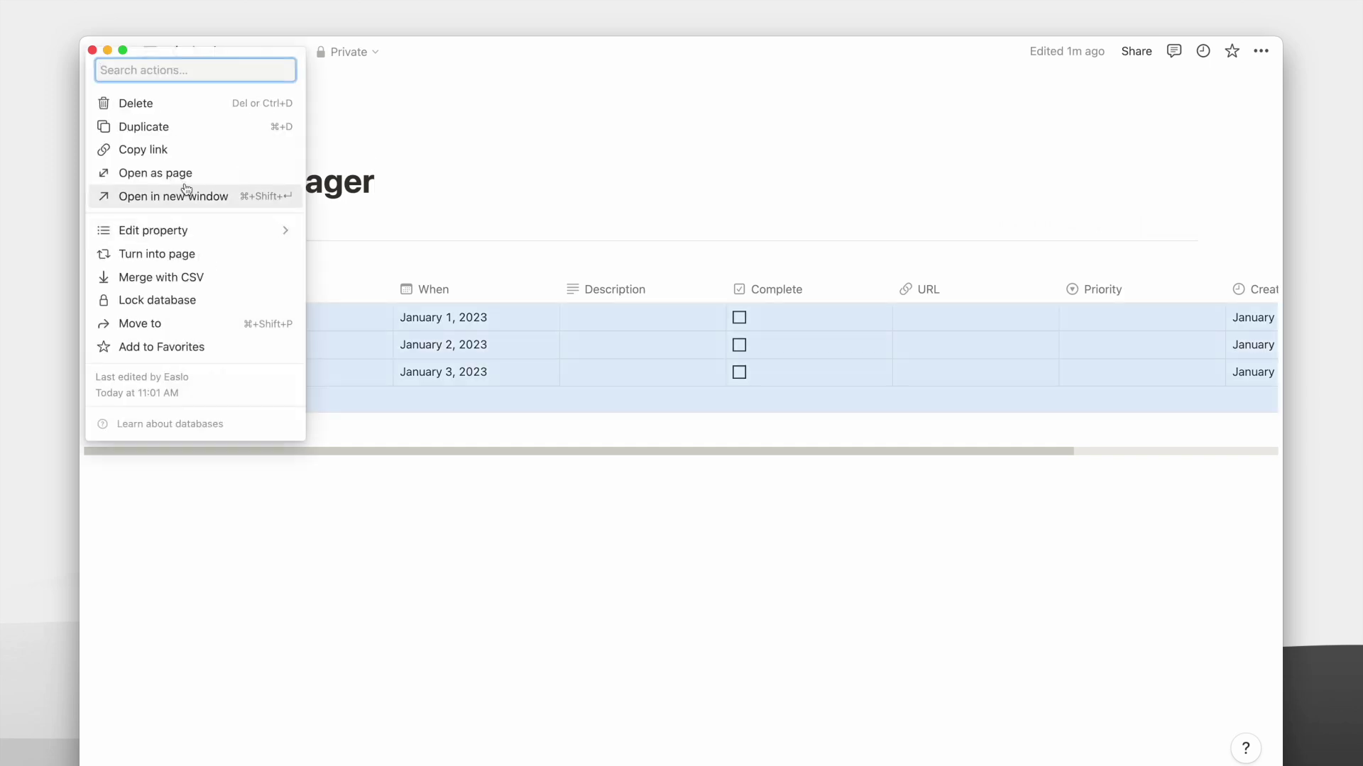
click(206, 256)
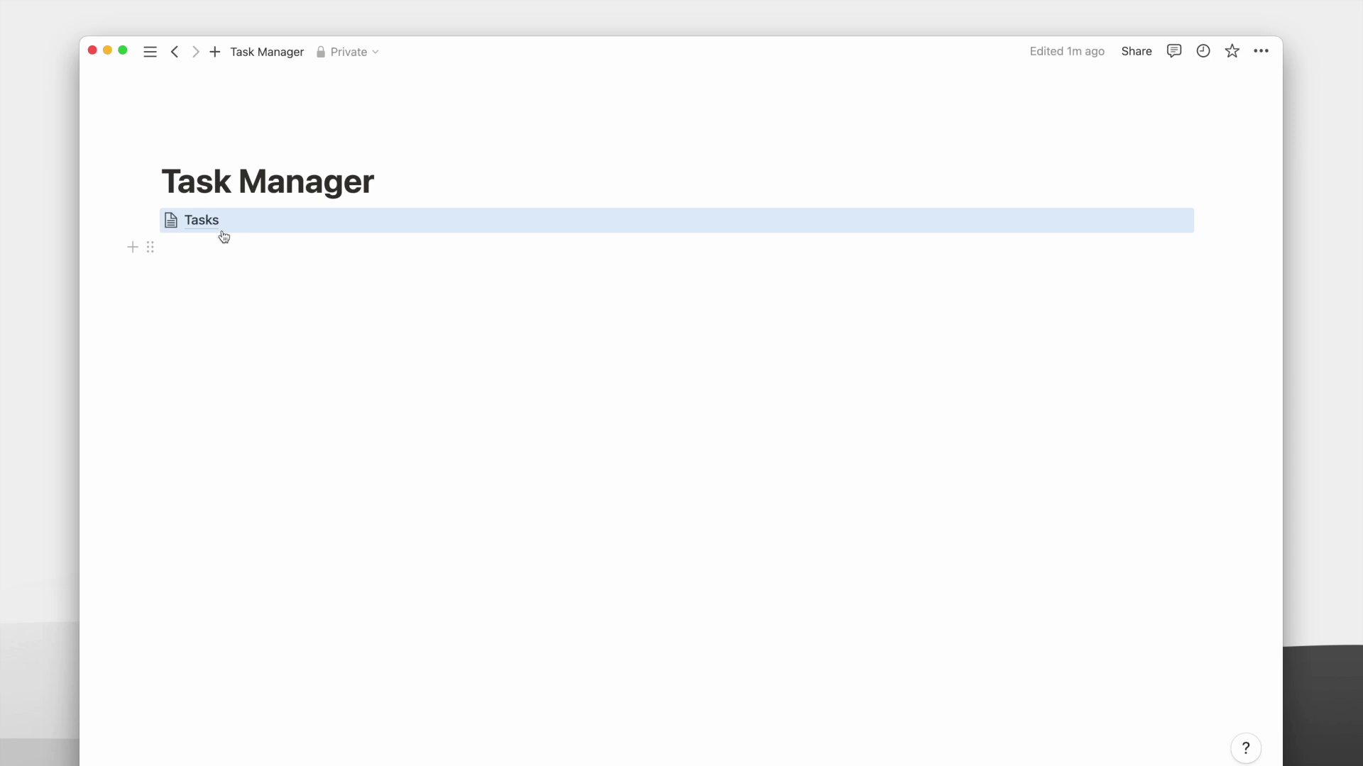
click(150, 220)
click(114, 148)
click(434, 174)
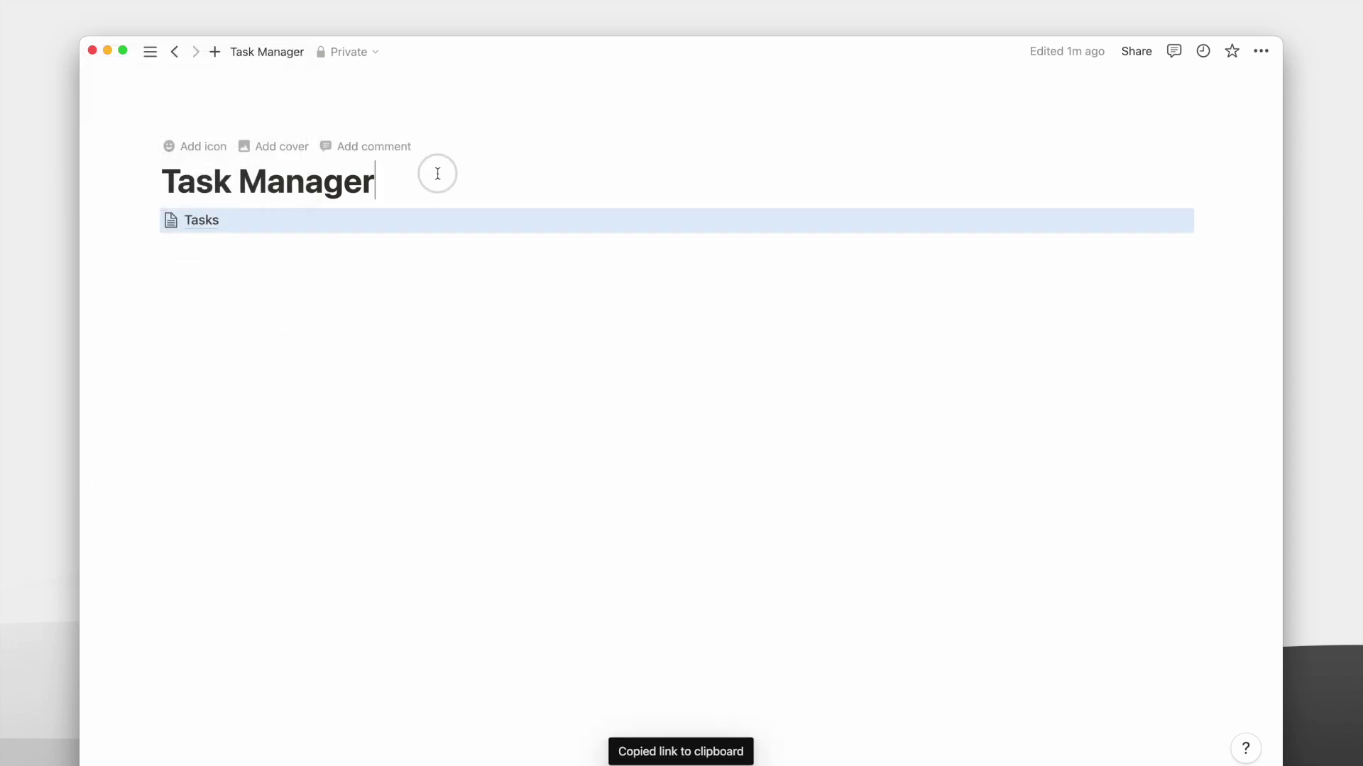
key(Return)
key(super+v)
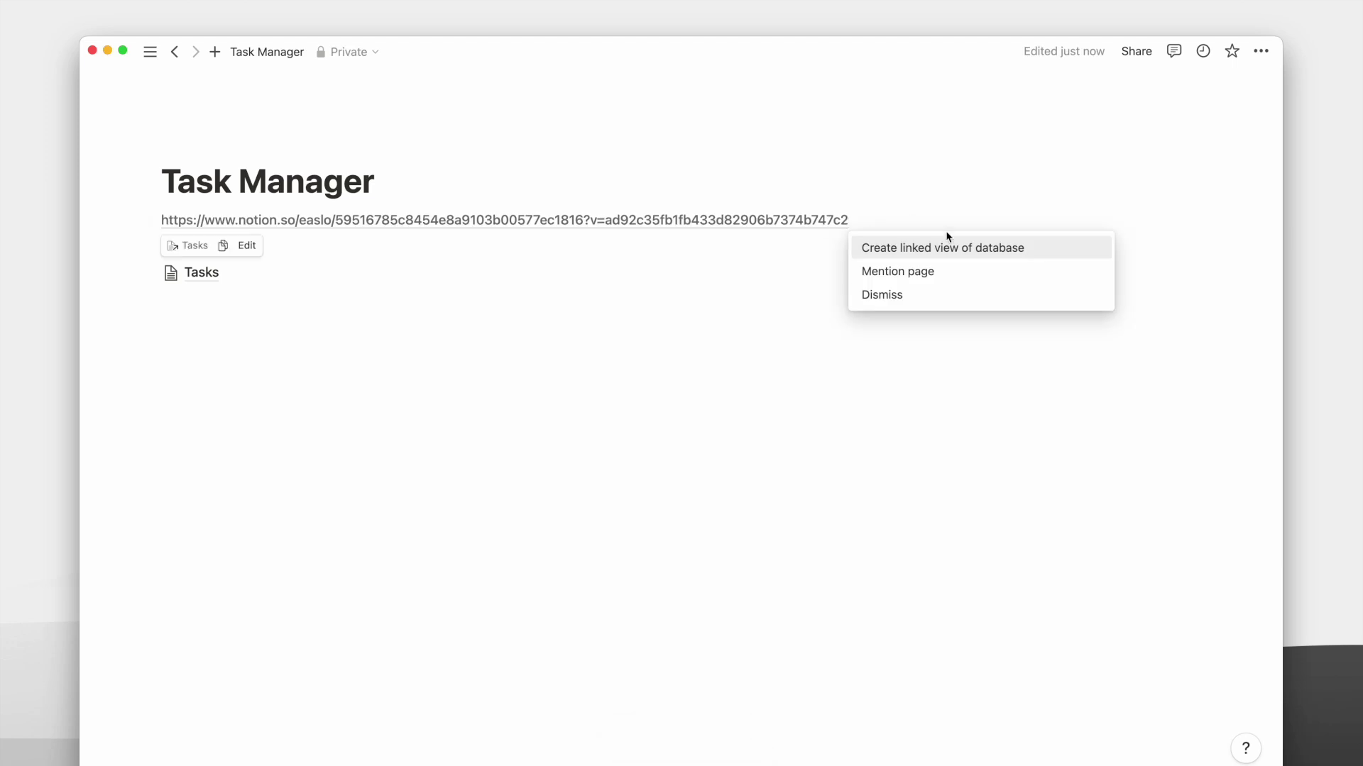
Create a linked view of Tasks from the link and set its layout to List.
click(944, 246)
click(974, 262)
click(1082, 356)
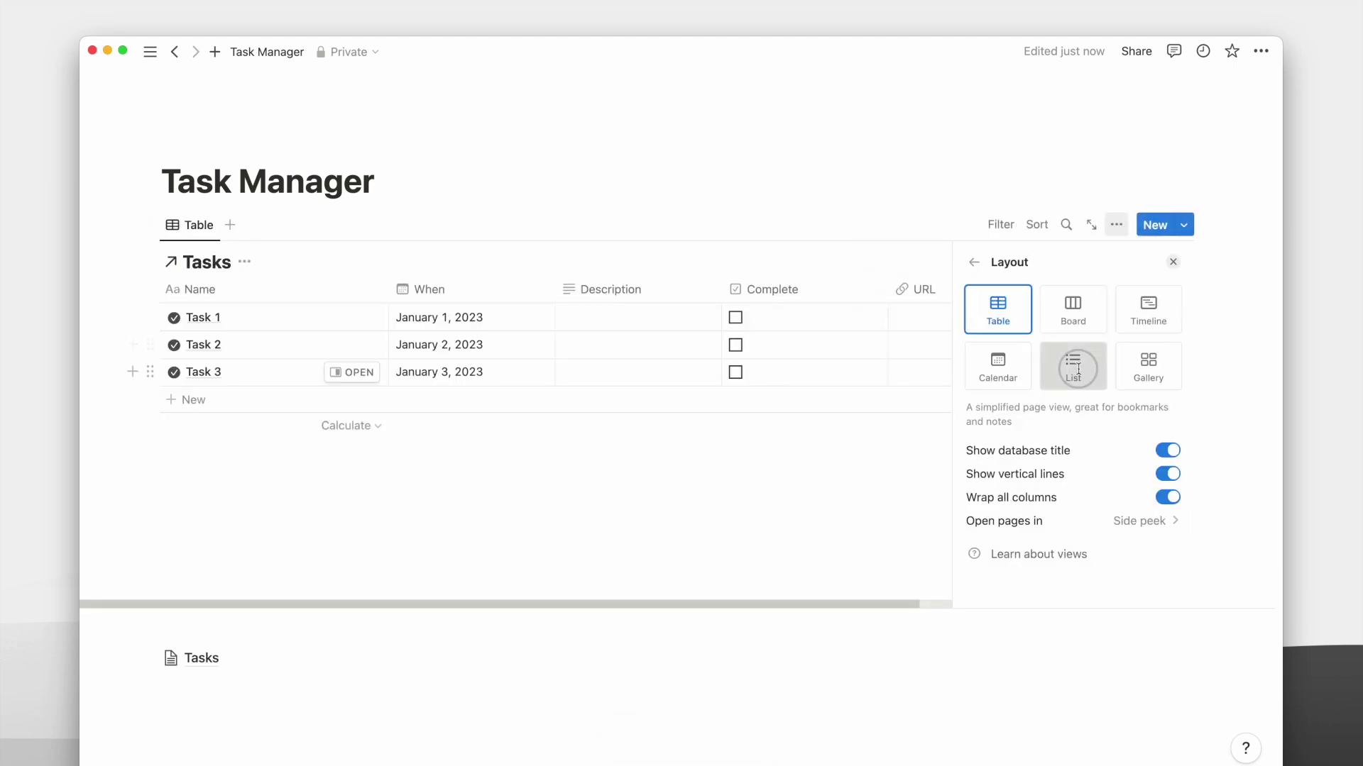
click(1076, 366)
click(751, 199)
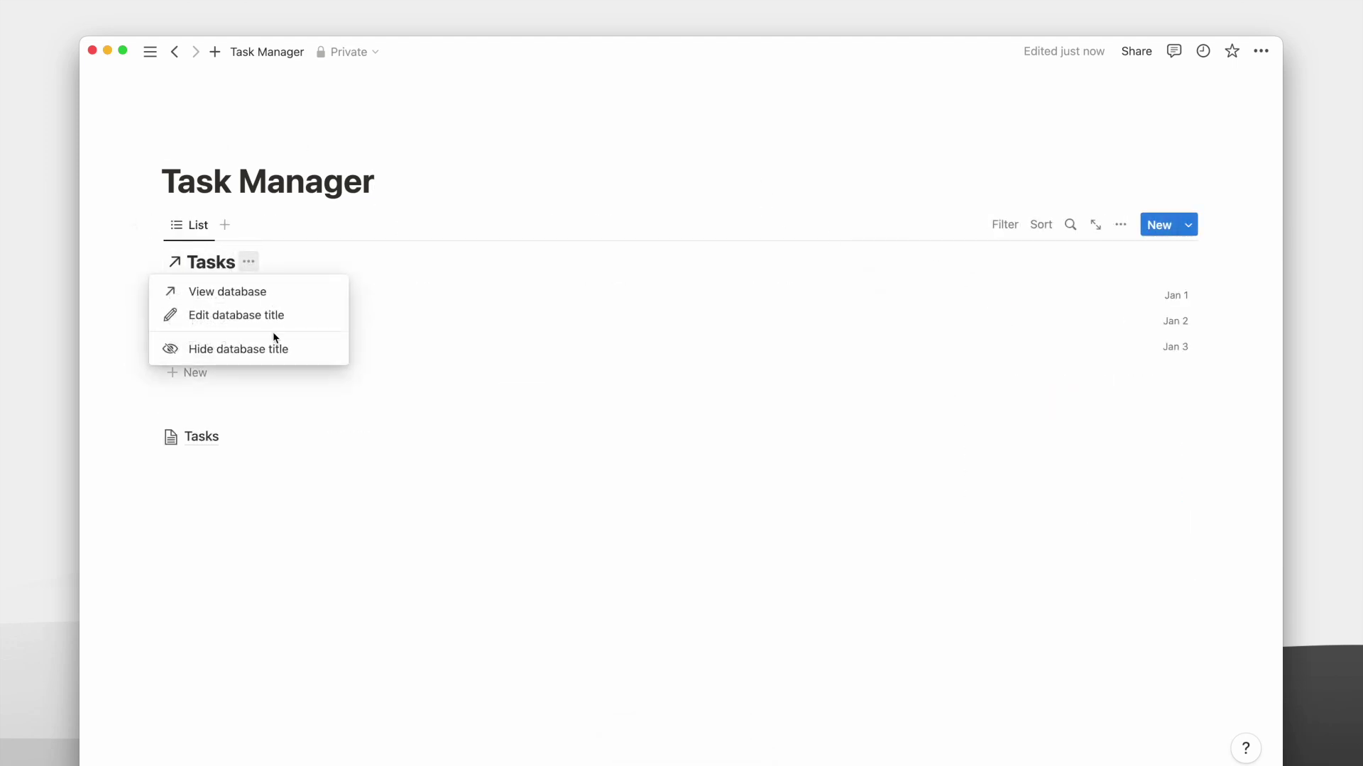
Hide the database title and type '### Inbox' as a heading line.
click(274, 348)
click(417, 191)
key(Return)
text(###)
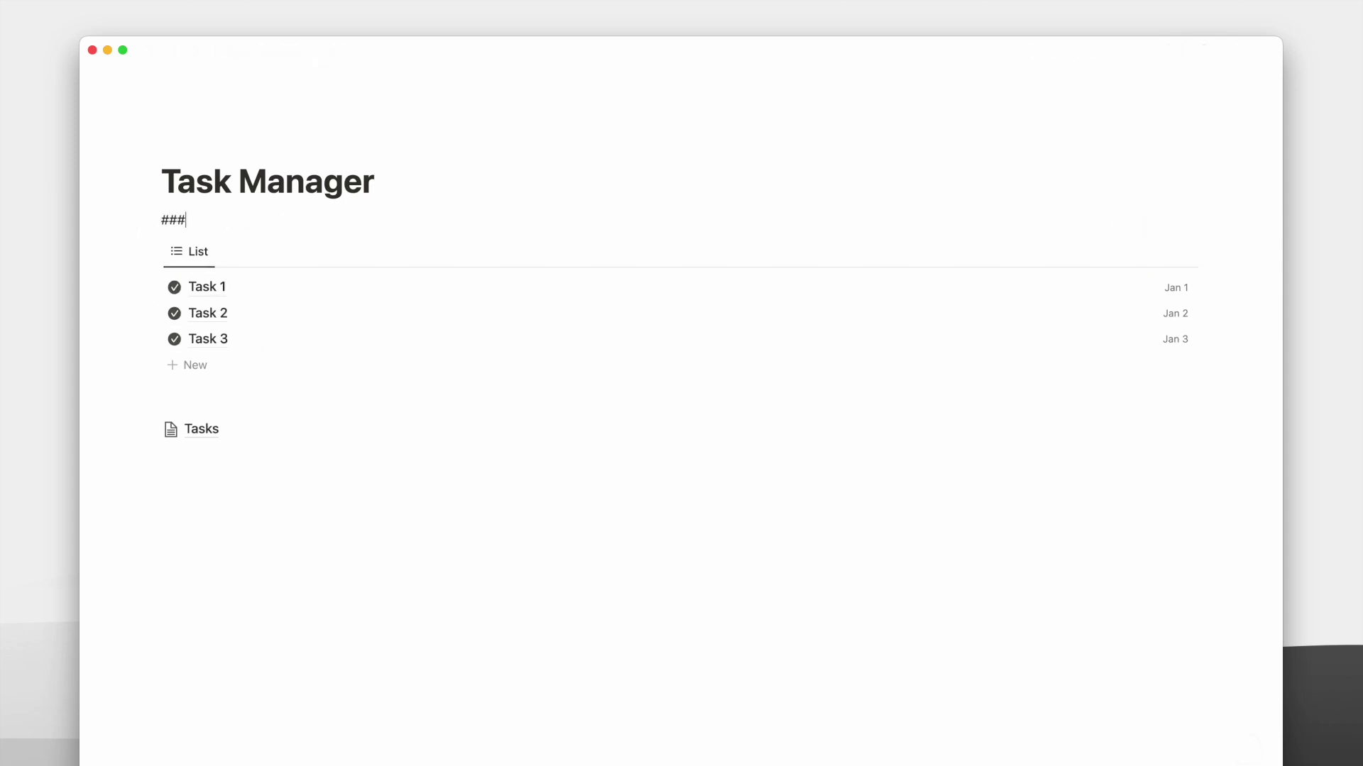
text( Inbox)
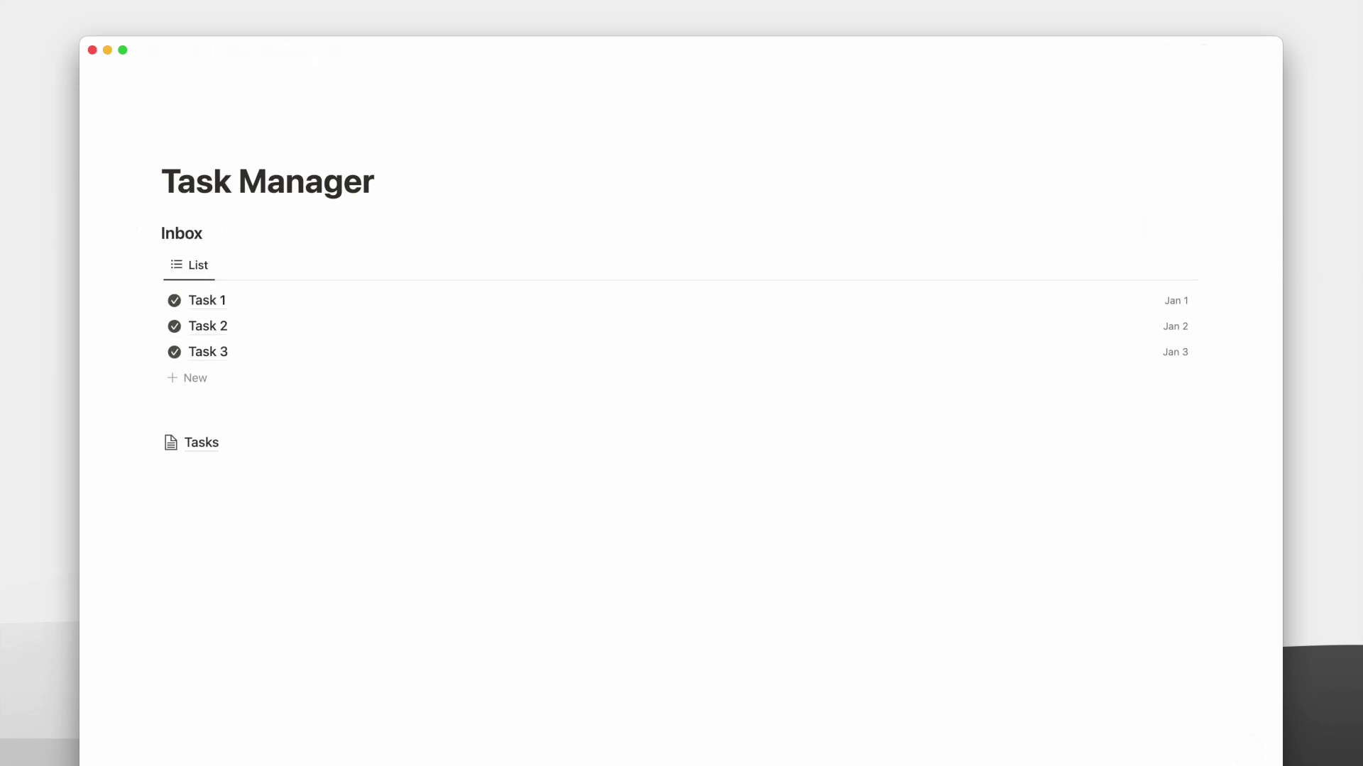
Rename the Inbox list view to 'Tasks' and give it a check icon.
click(189, 265)
click(212, 295)
text(Tasks)
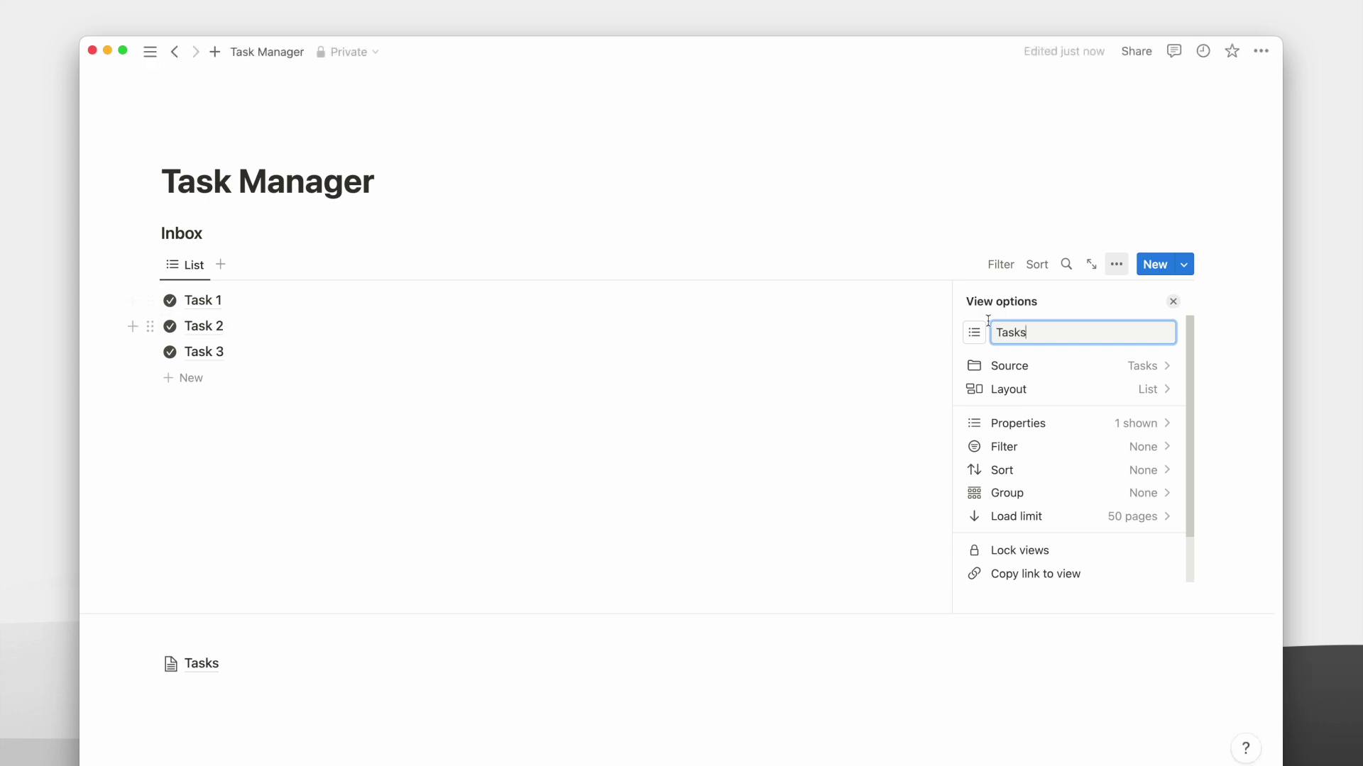
click(974, 333)
text(check)
click(906, 441)
click(1006, 237)
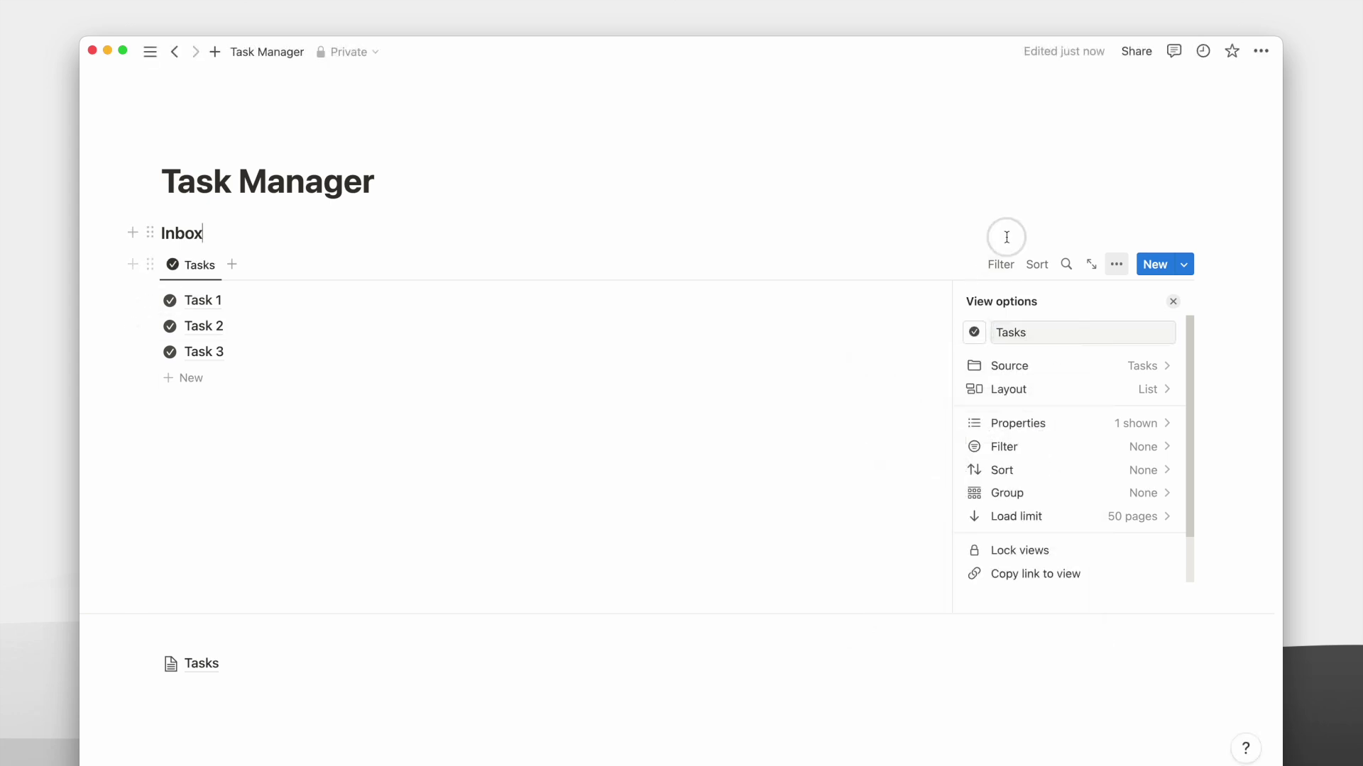
Show Priority, Description and URL on each task, ordering Description first and Priority above When.
click(1067, 425)
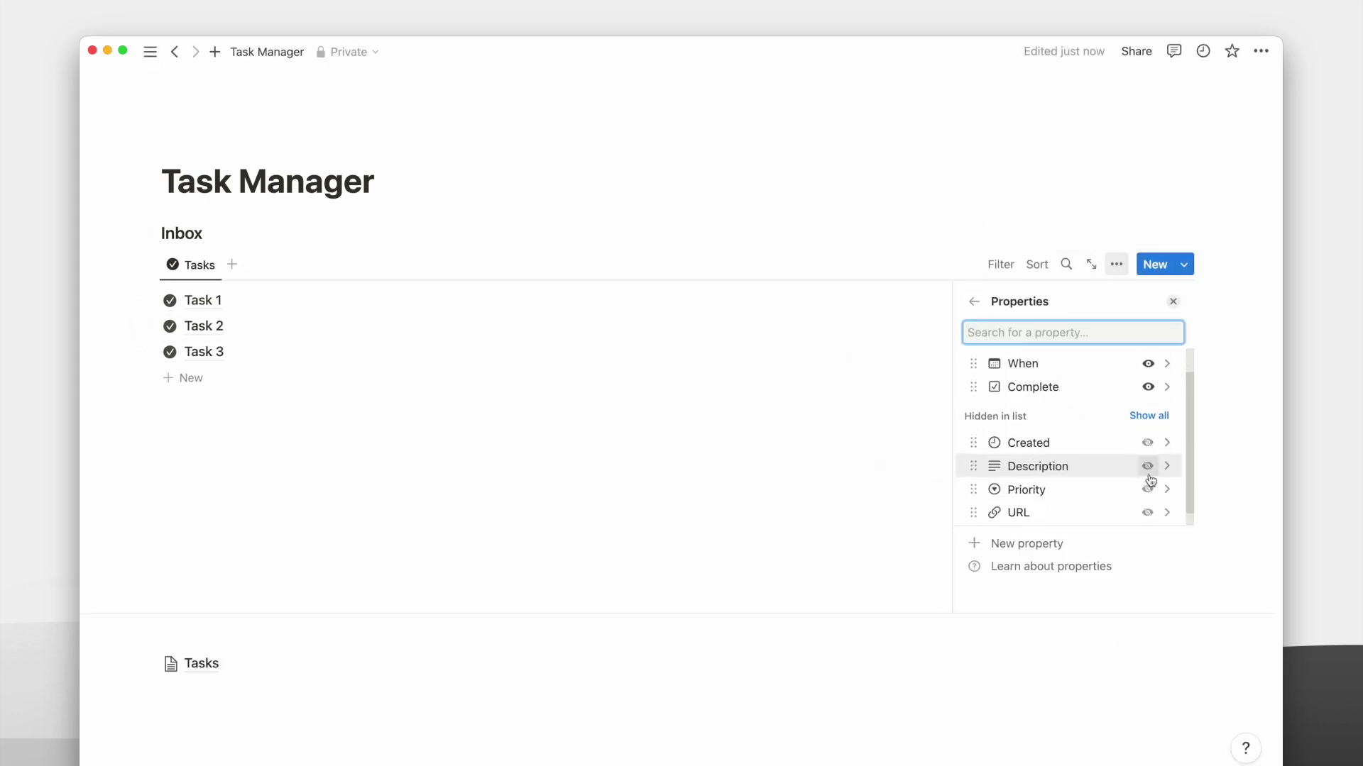
click(1148, 489)
click(1148, 489)
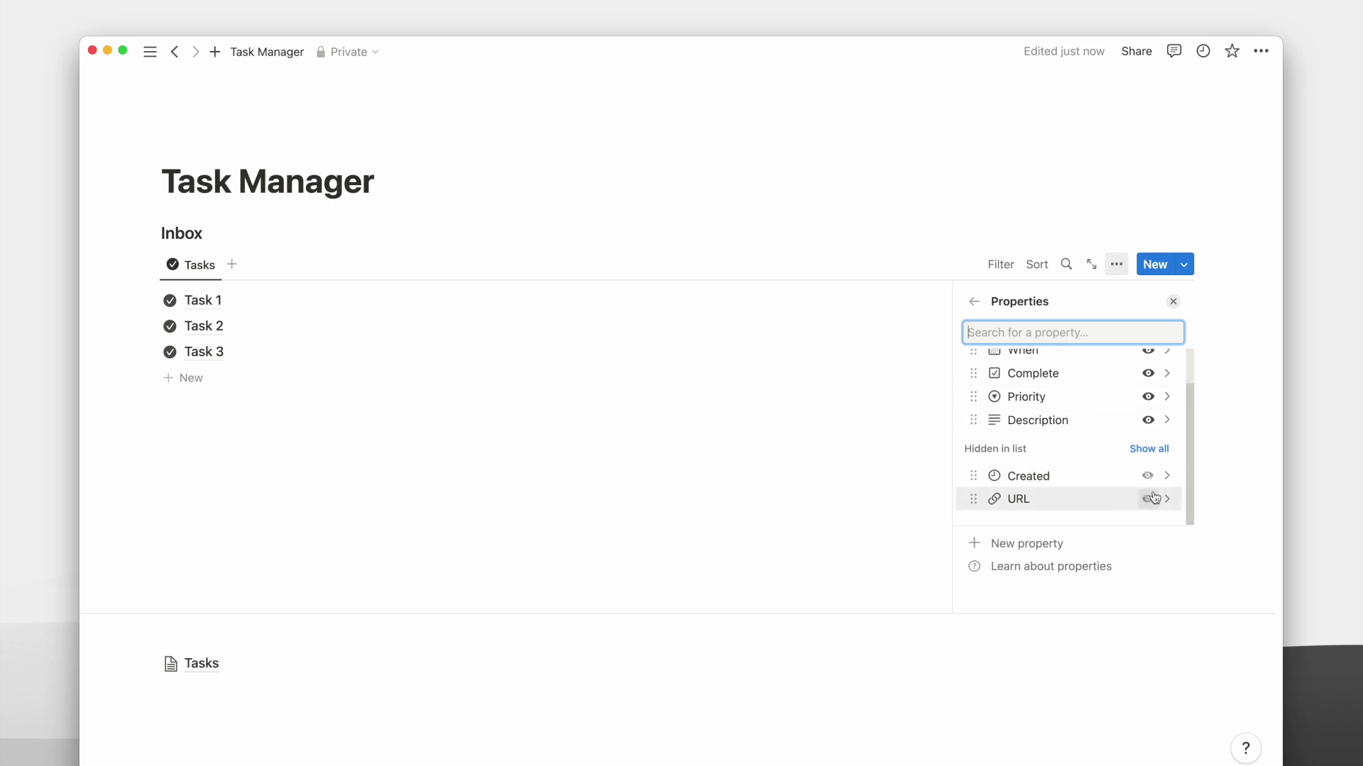
click(1147, 497)
drag(1036, 463, 1034, 429)
drag(1036, 486, 1036, 444)
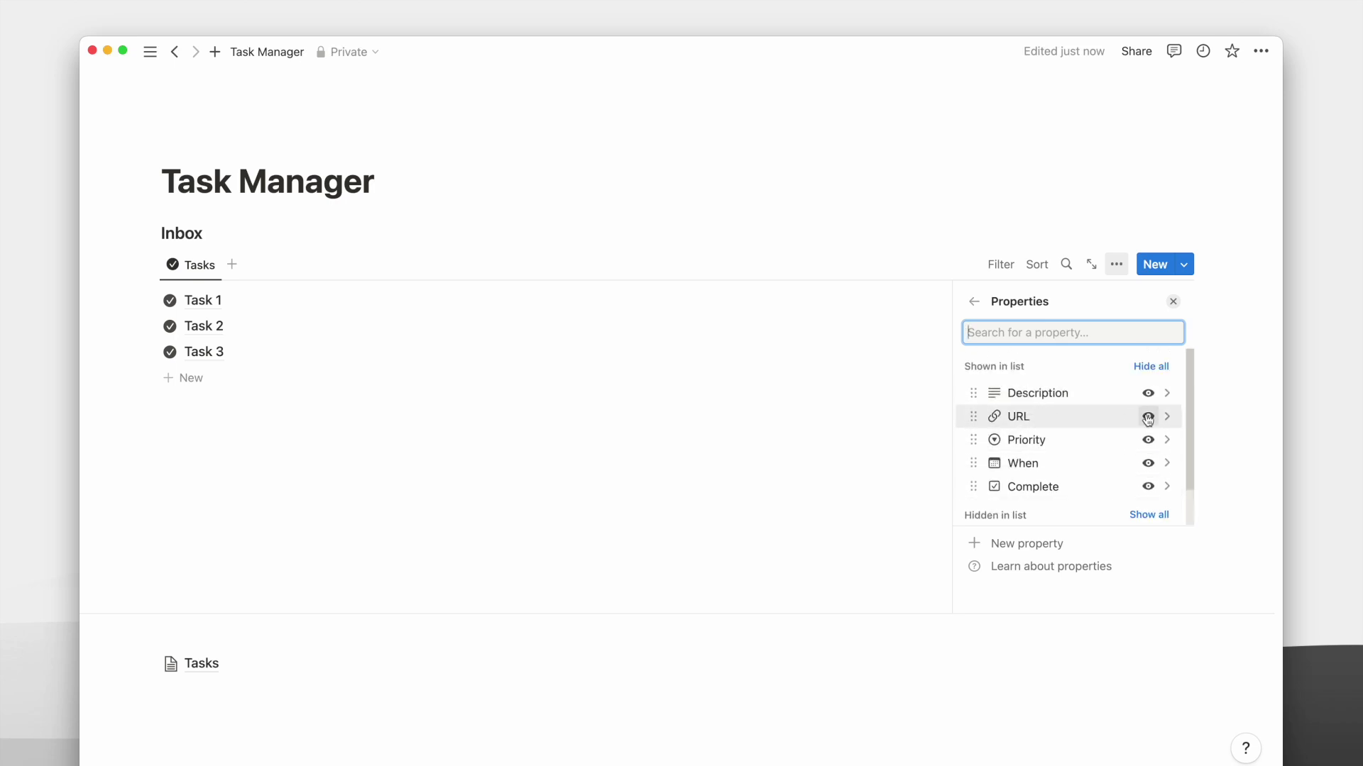
click(961, 232)
Step through Task 1's property fields in place, then close its date picker.
click(246, 302)
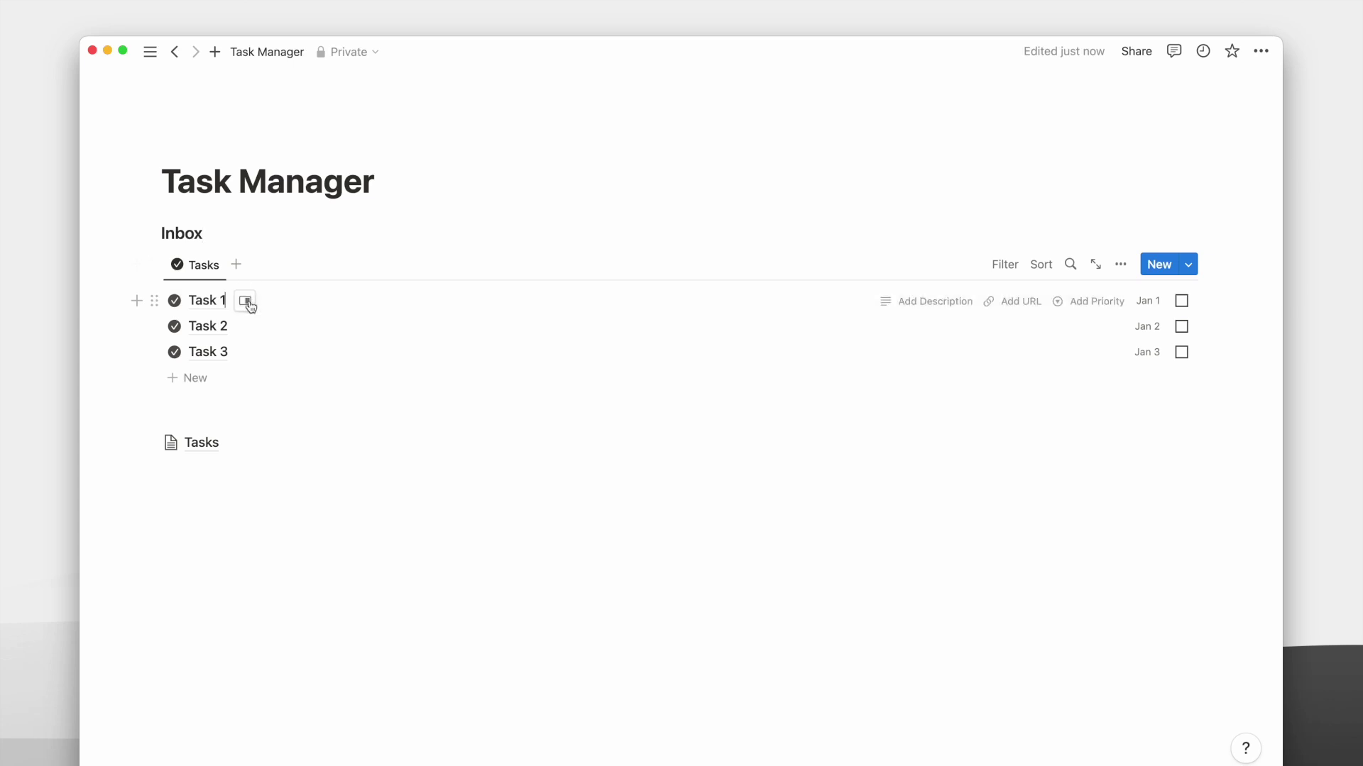
key(Tab)
key(Tab)
key(Tab)
key(Tab)
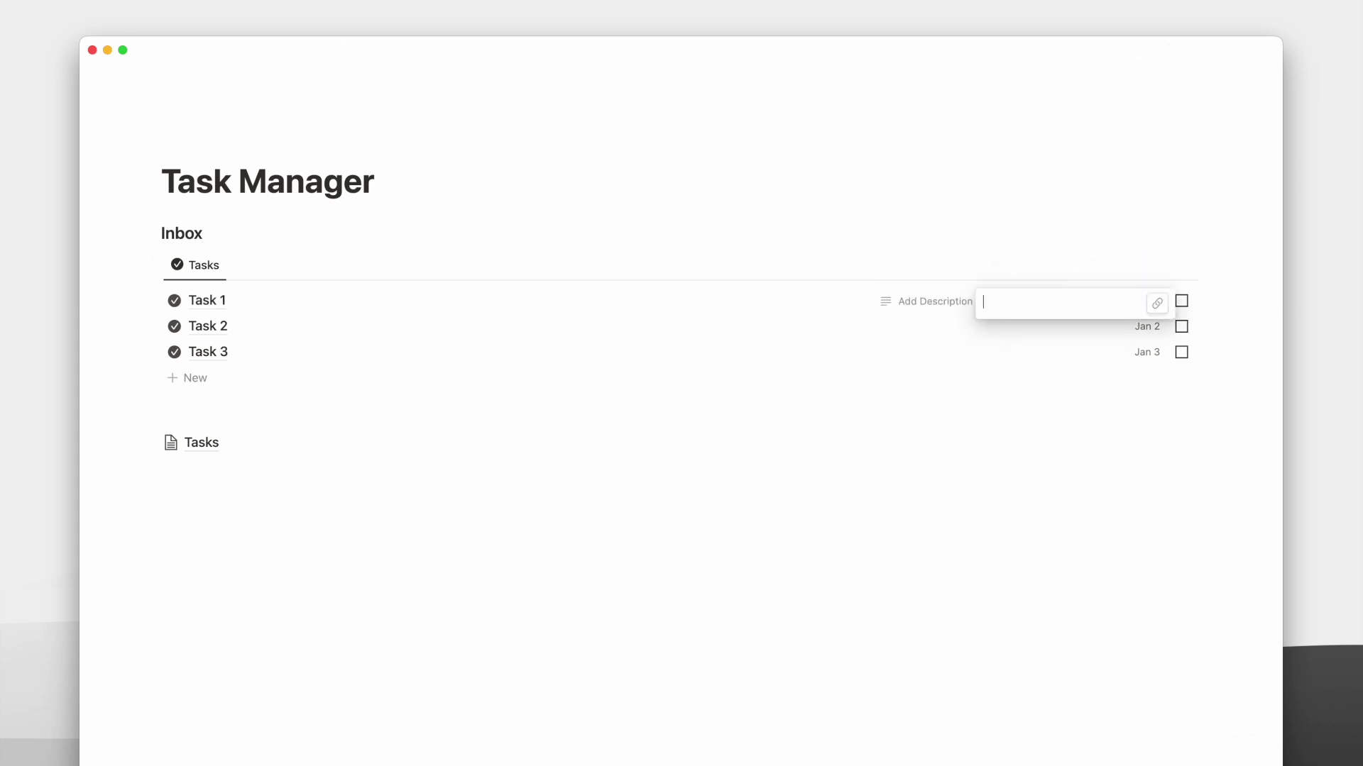
click(568, 190)
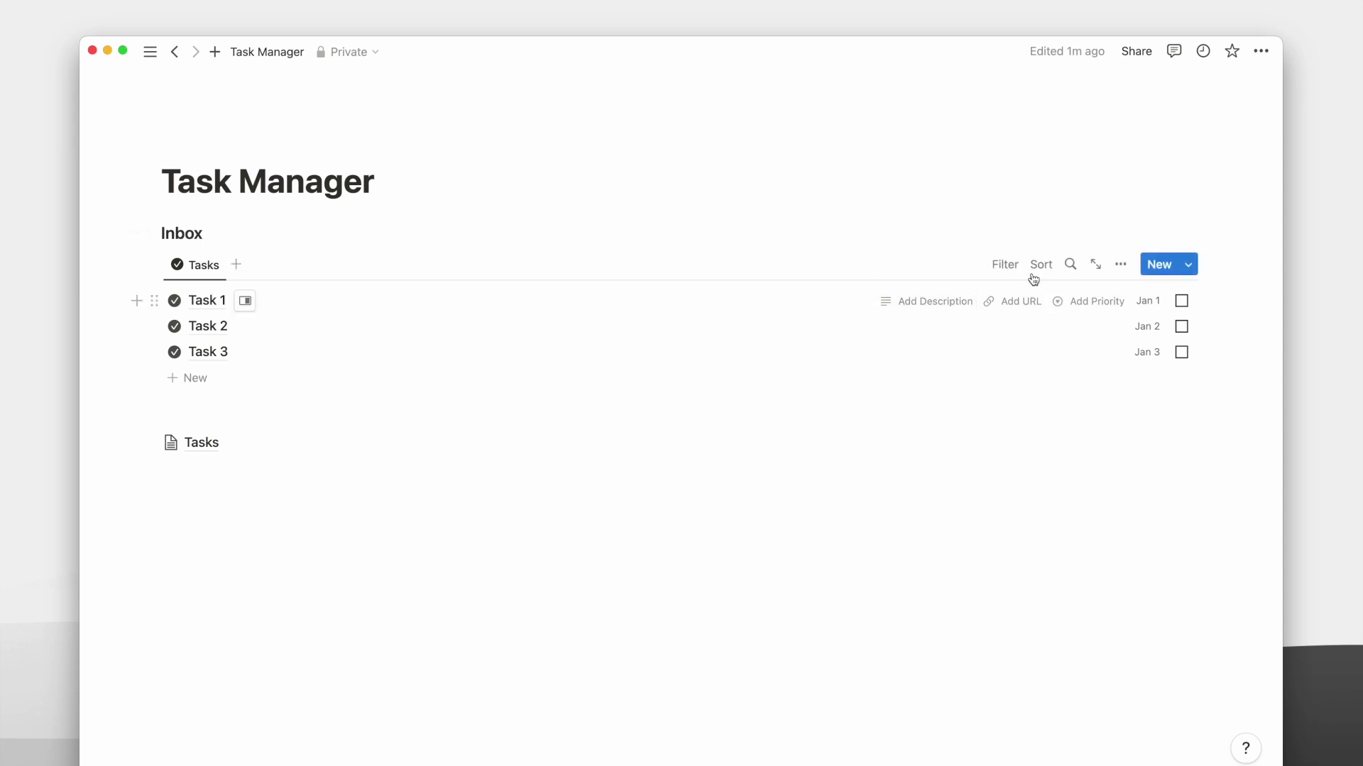
Filter the list to Complete: Unchecked and When: Is empty.
click(1003, 267)
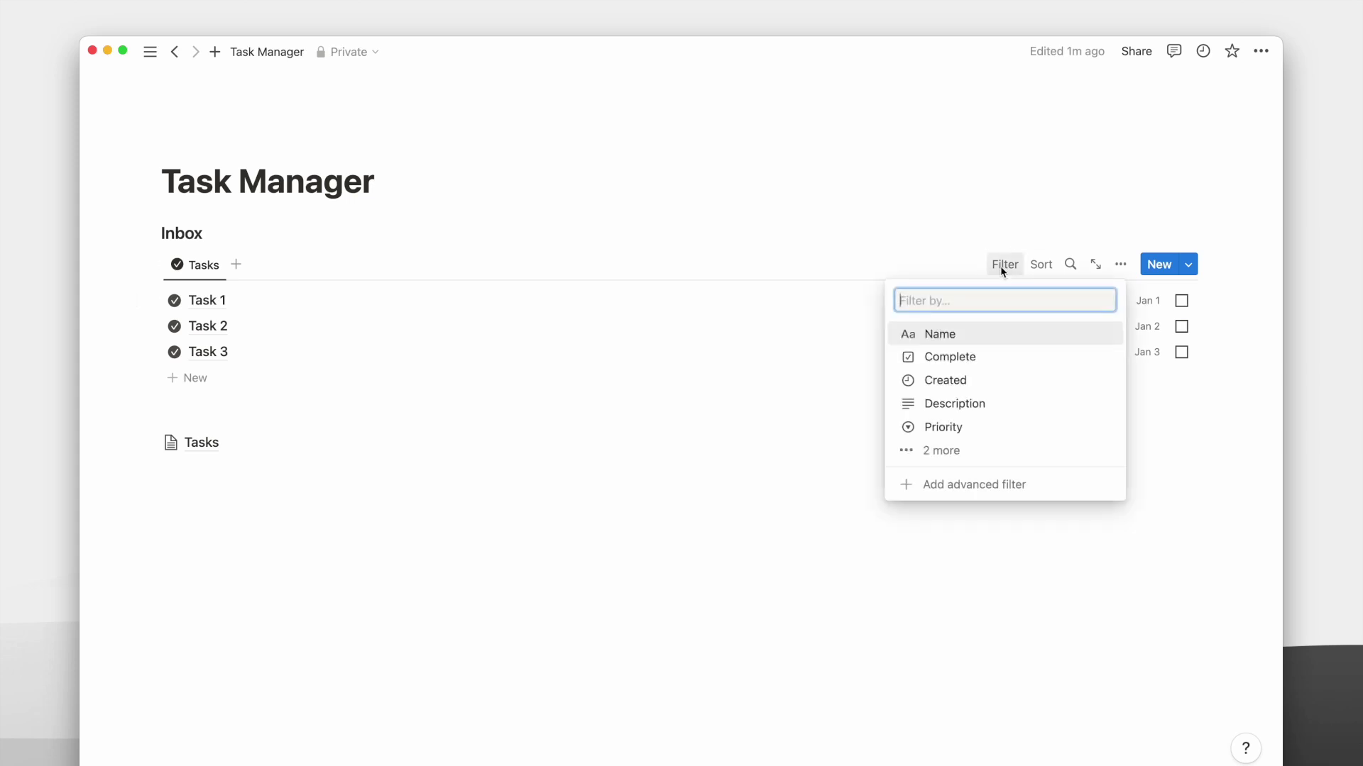
click(987, 363)
click(261, 356)
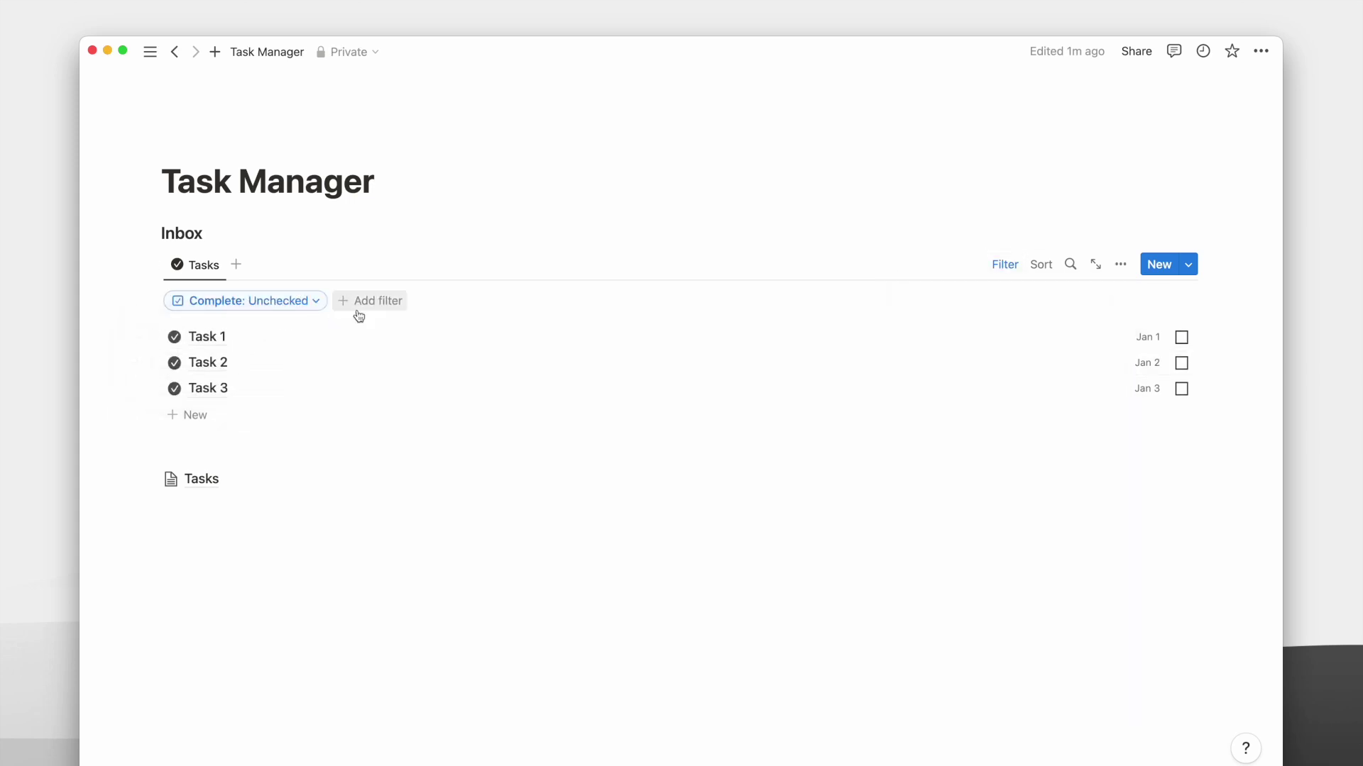
click(336, 307)
click(319, 487)
click(320, 487)
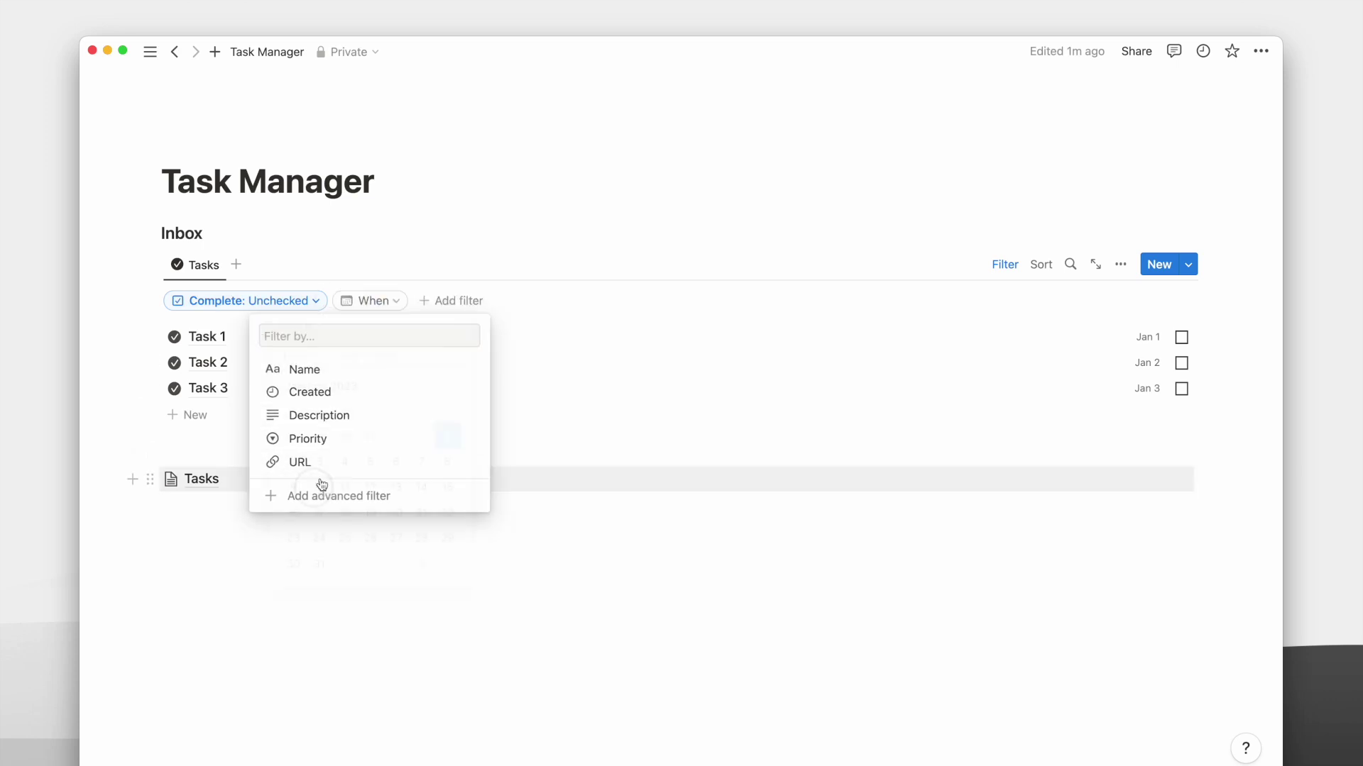
click(314, 327)
click(297, 489)
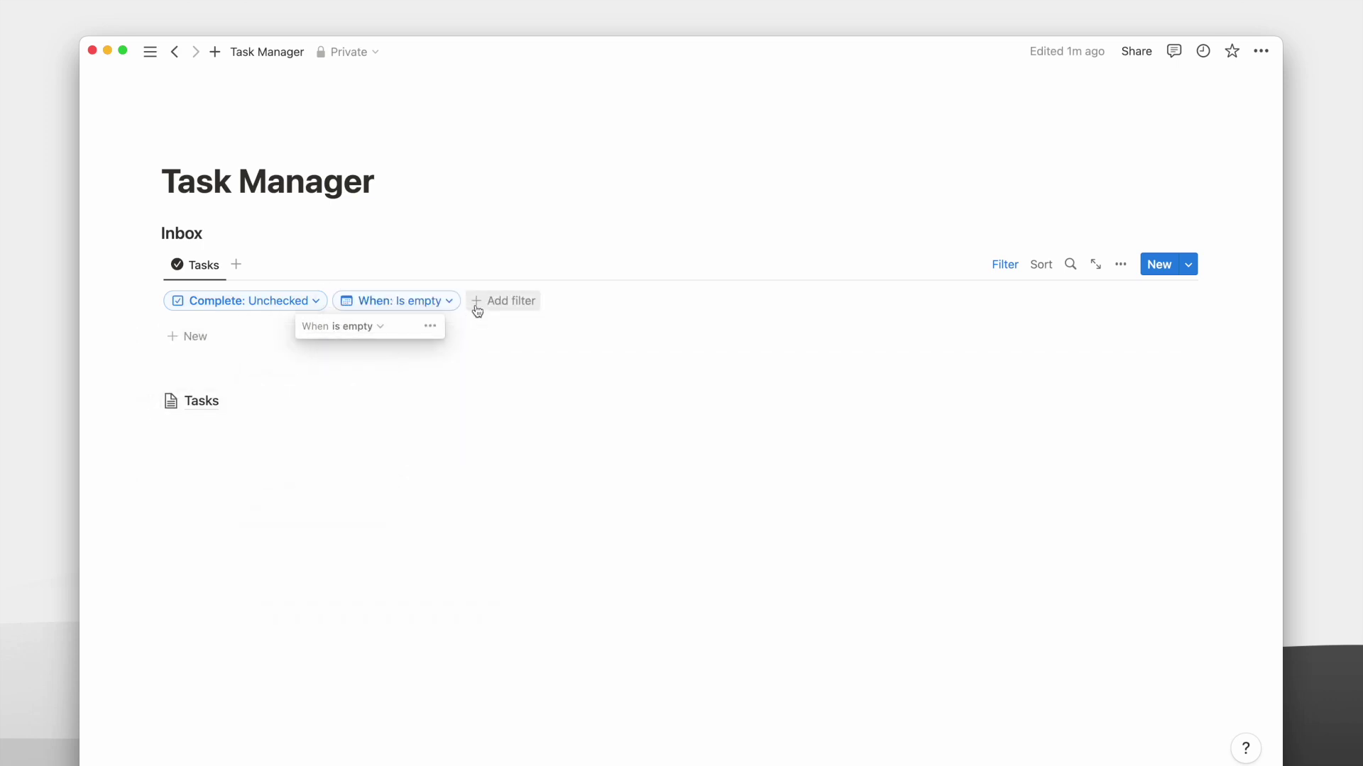
Convert the filters to an advanced filter, add a Created rule set to Today, and hide the filter bar.
click(320, 306)
click(369, 358)
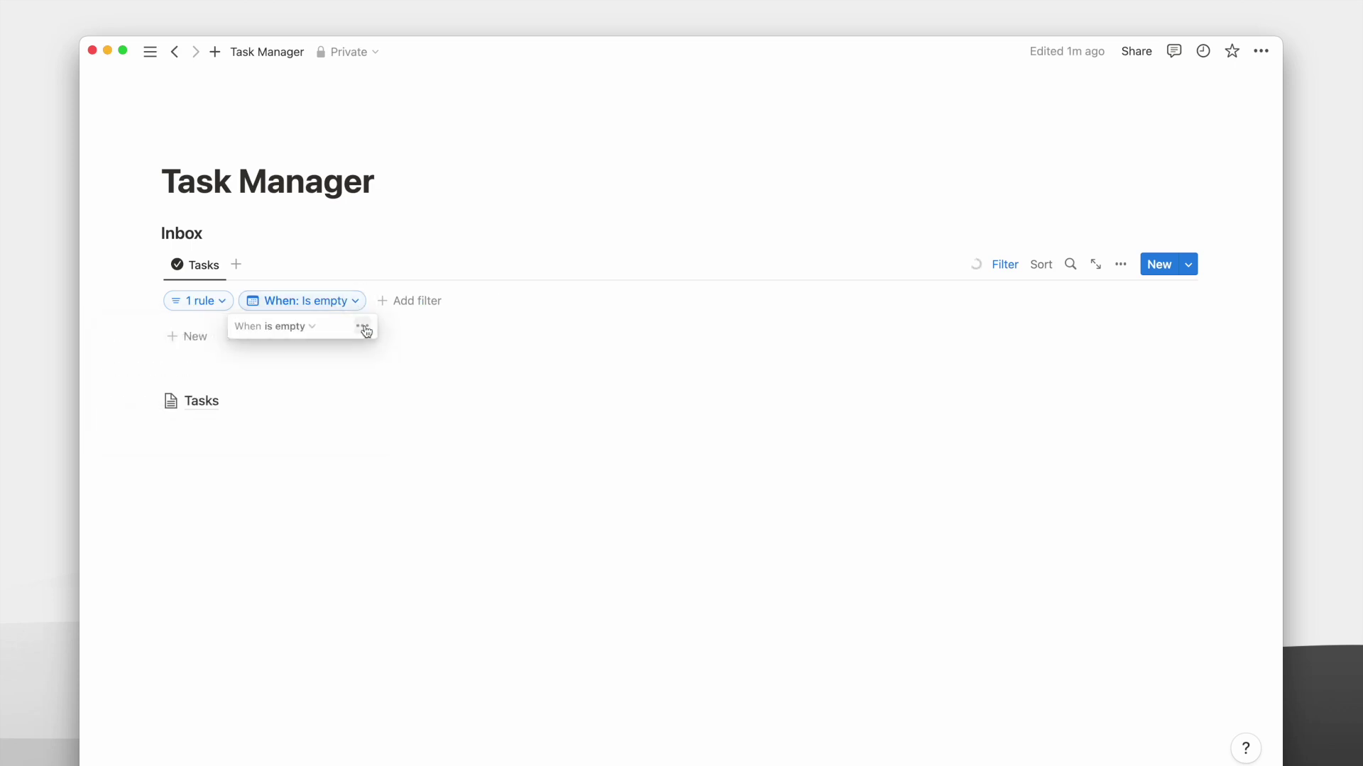
click(224, 304)
click(156, 406)
click(243, 435)
click(265, 522)
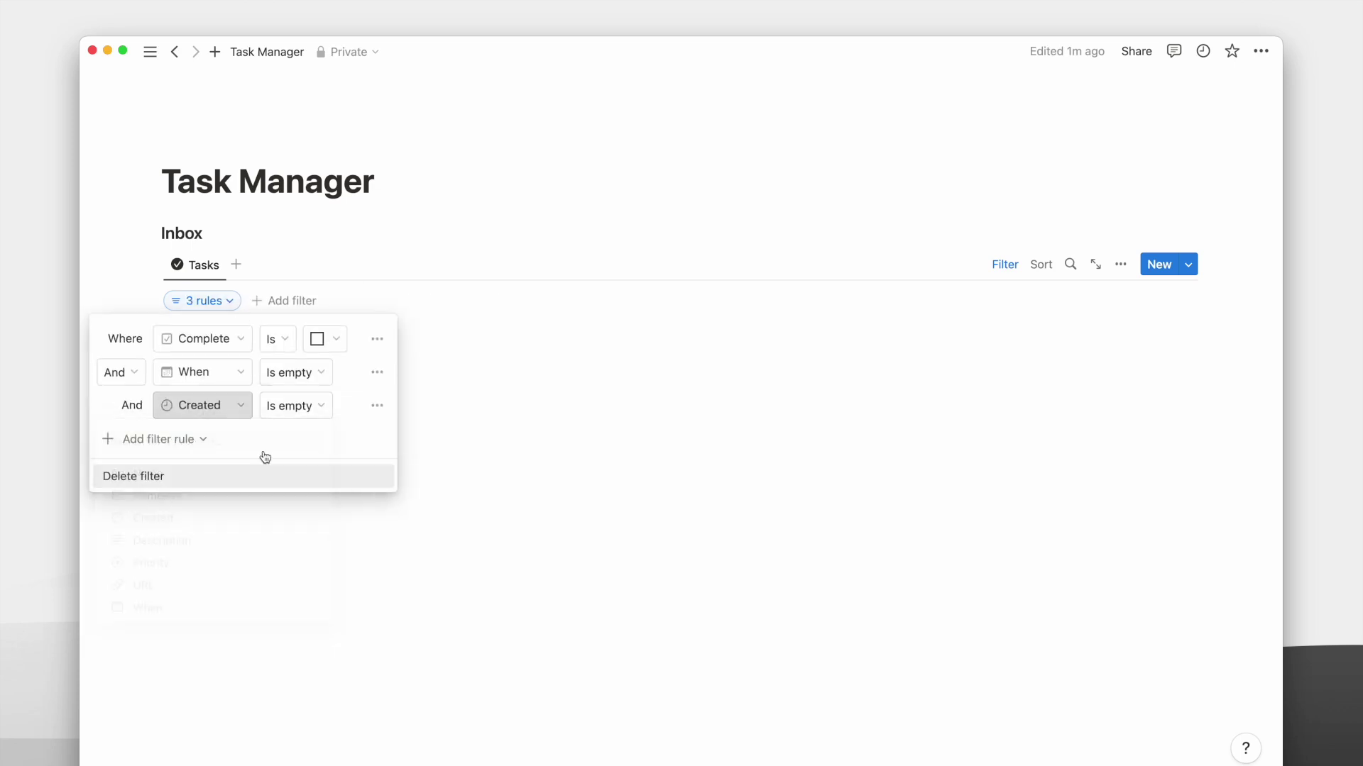
click(264, 483)
click(387, 406)
click(365, 438)
key(Escape)
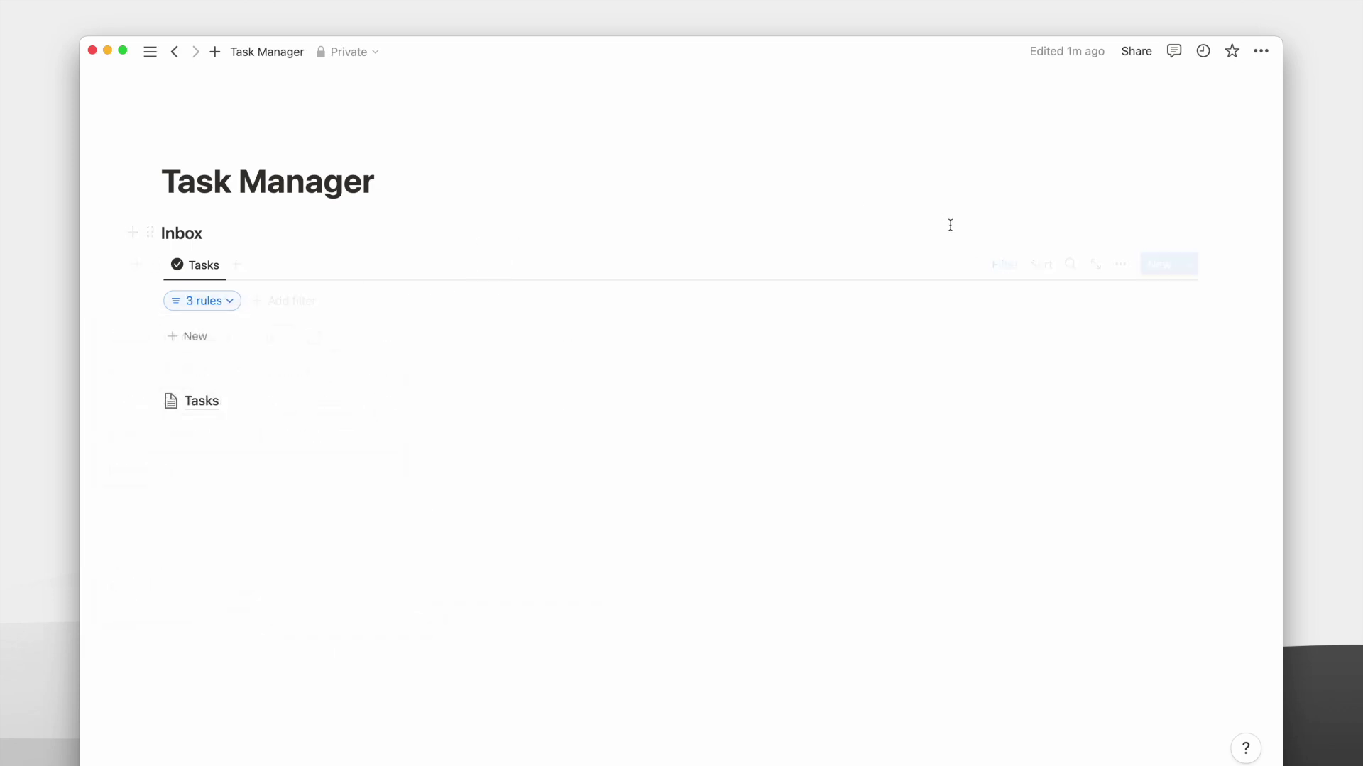
click(997, 264)
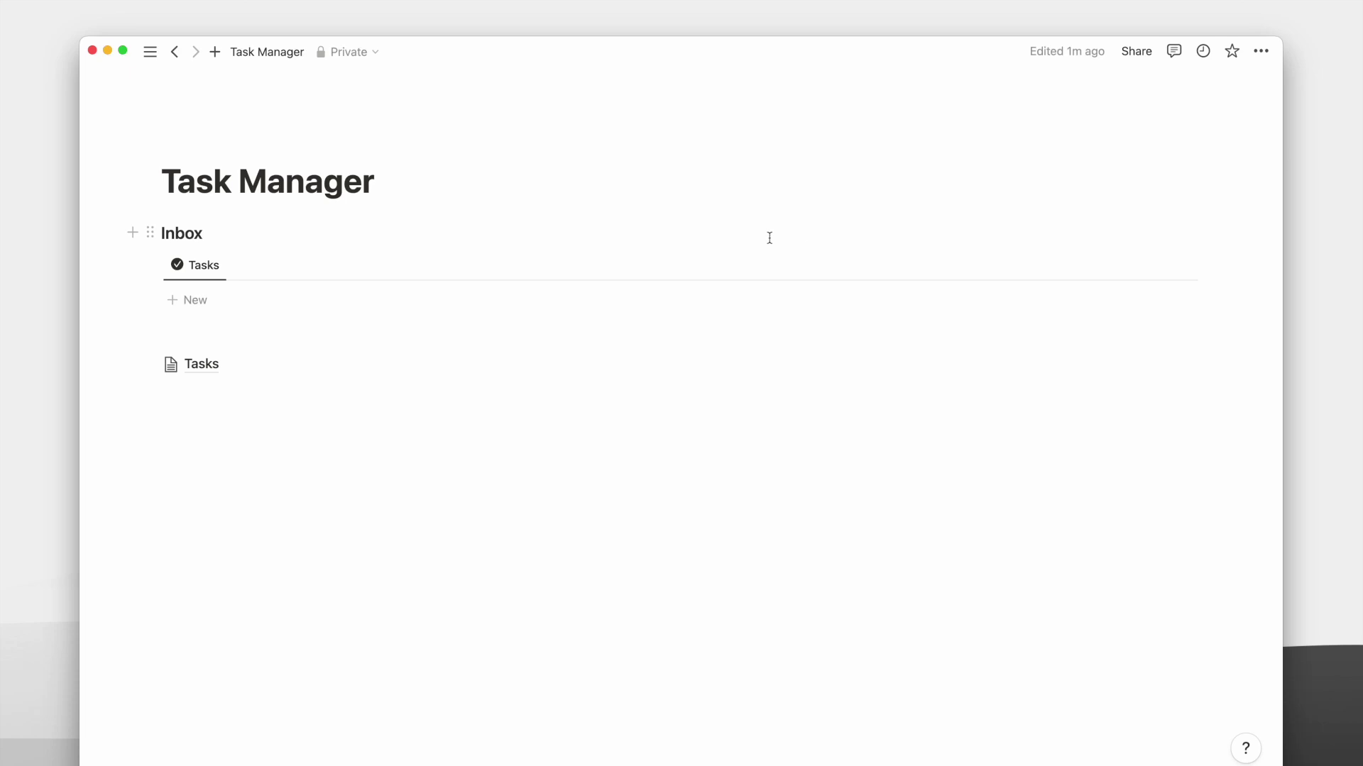
Copy the Tasks database link and add a 'Today' heading 3 below the Inbox list.
click(154, 264)
click(213, 155)
click(201, 334)
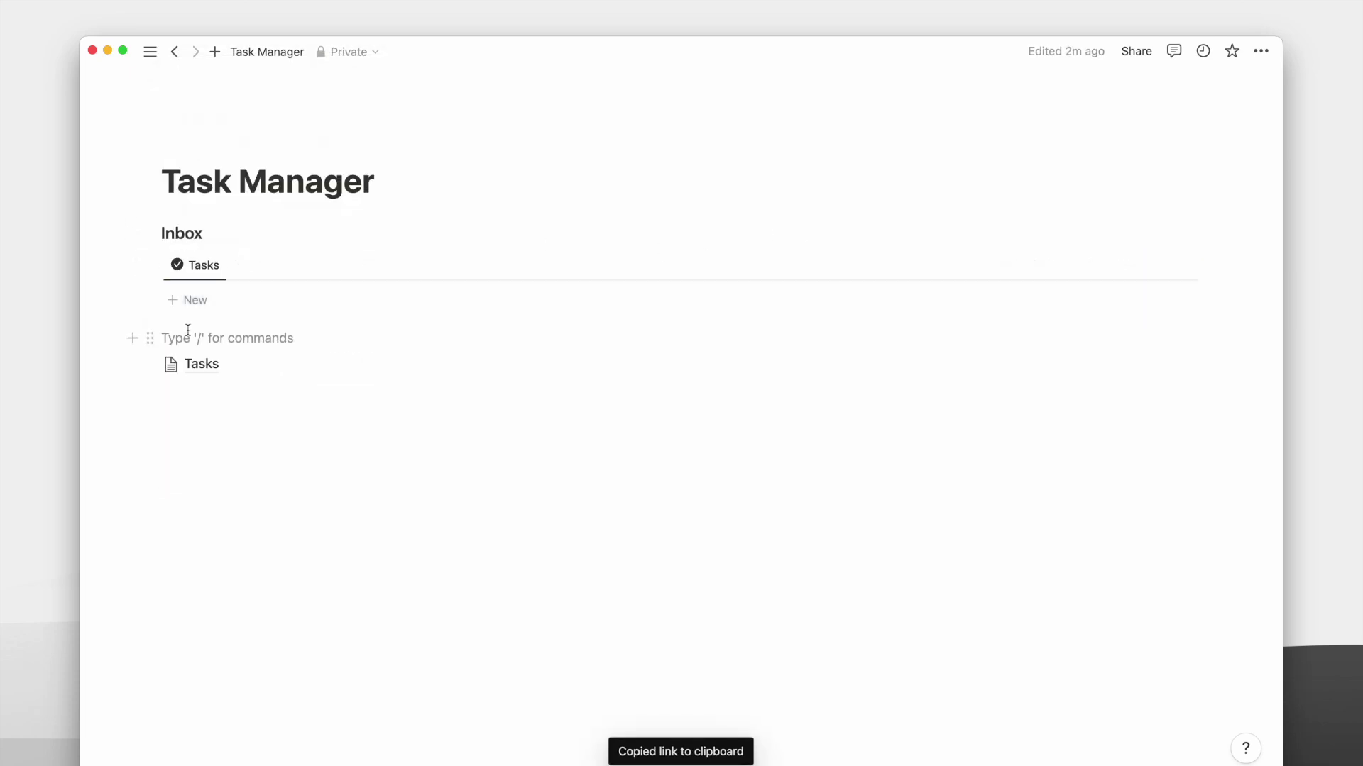
click(184, 338)
key(Return)
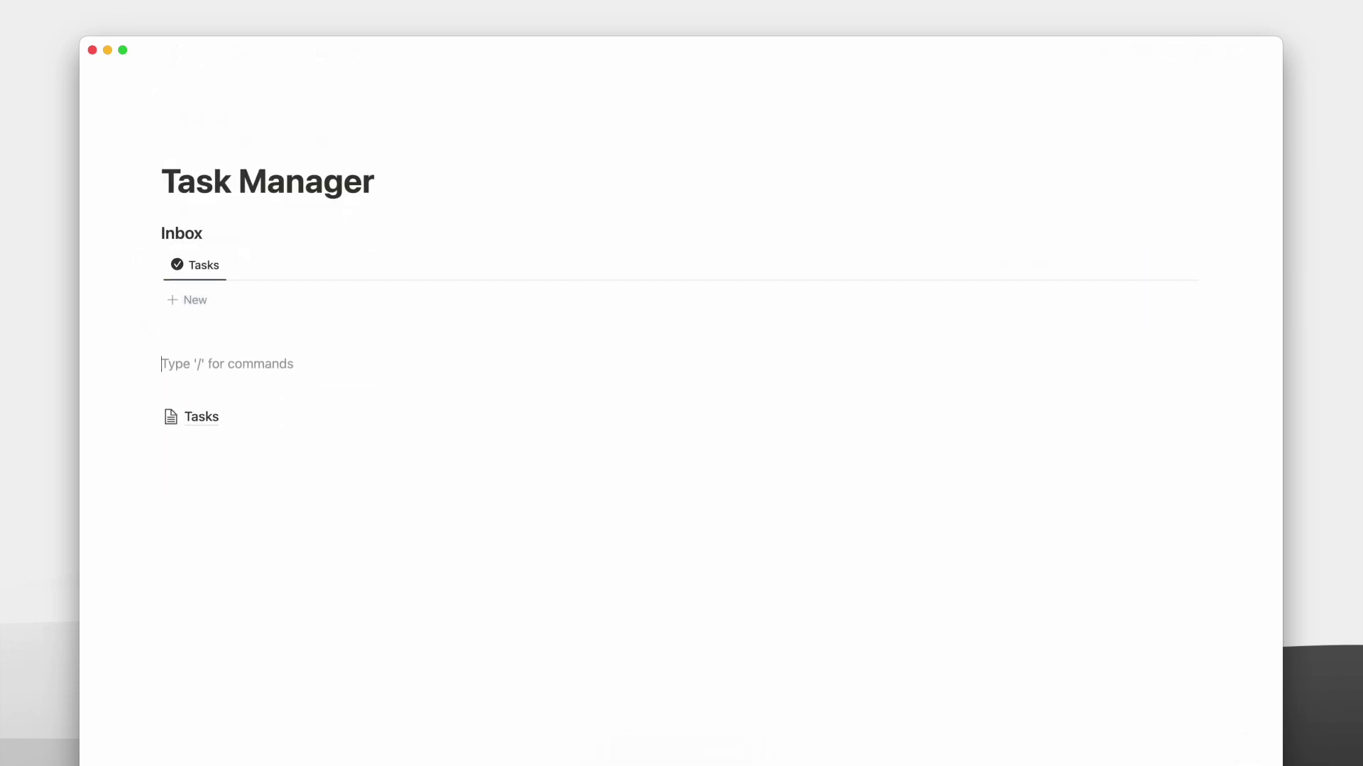
text(/co)
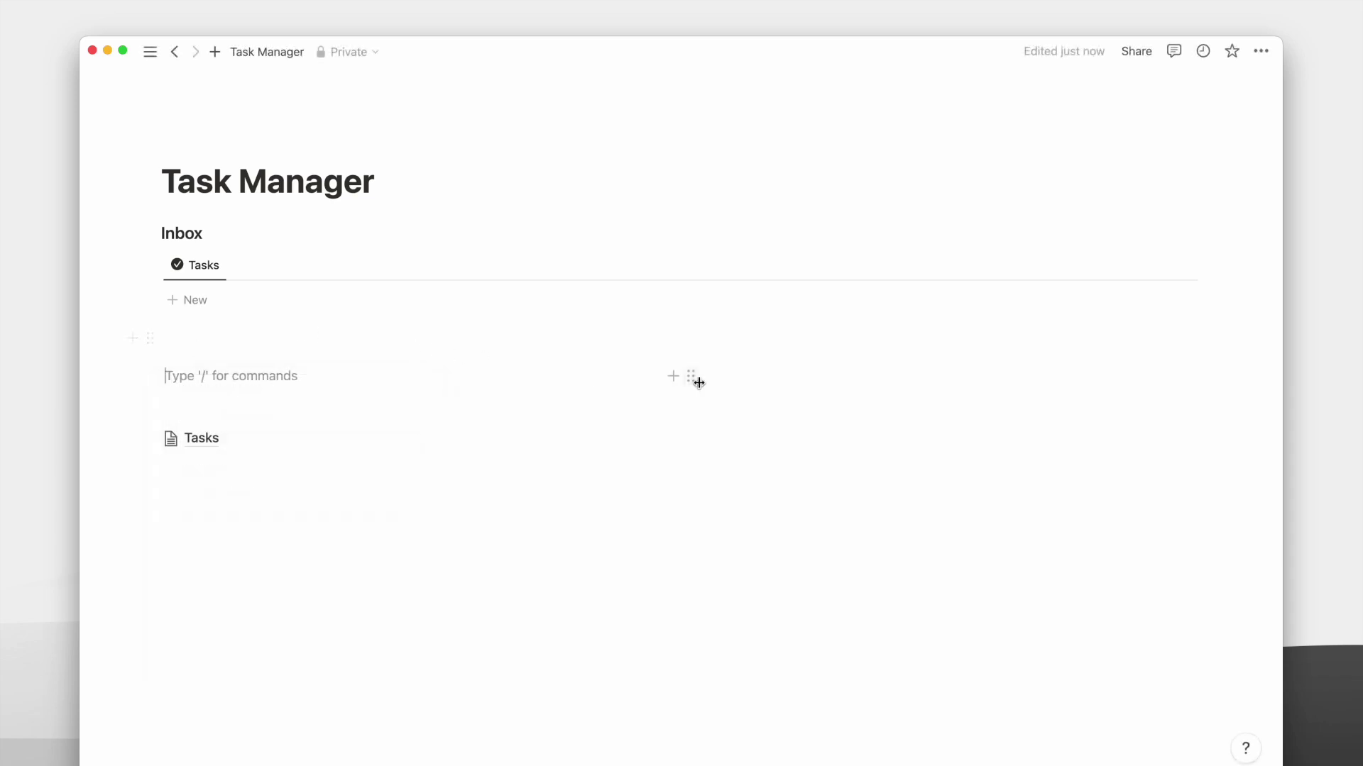
text(###Tod)
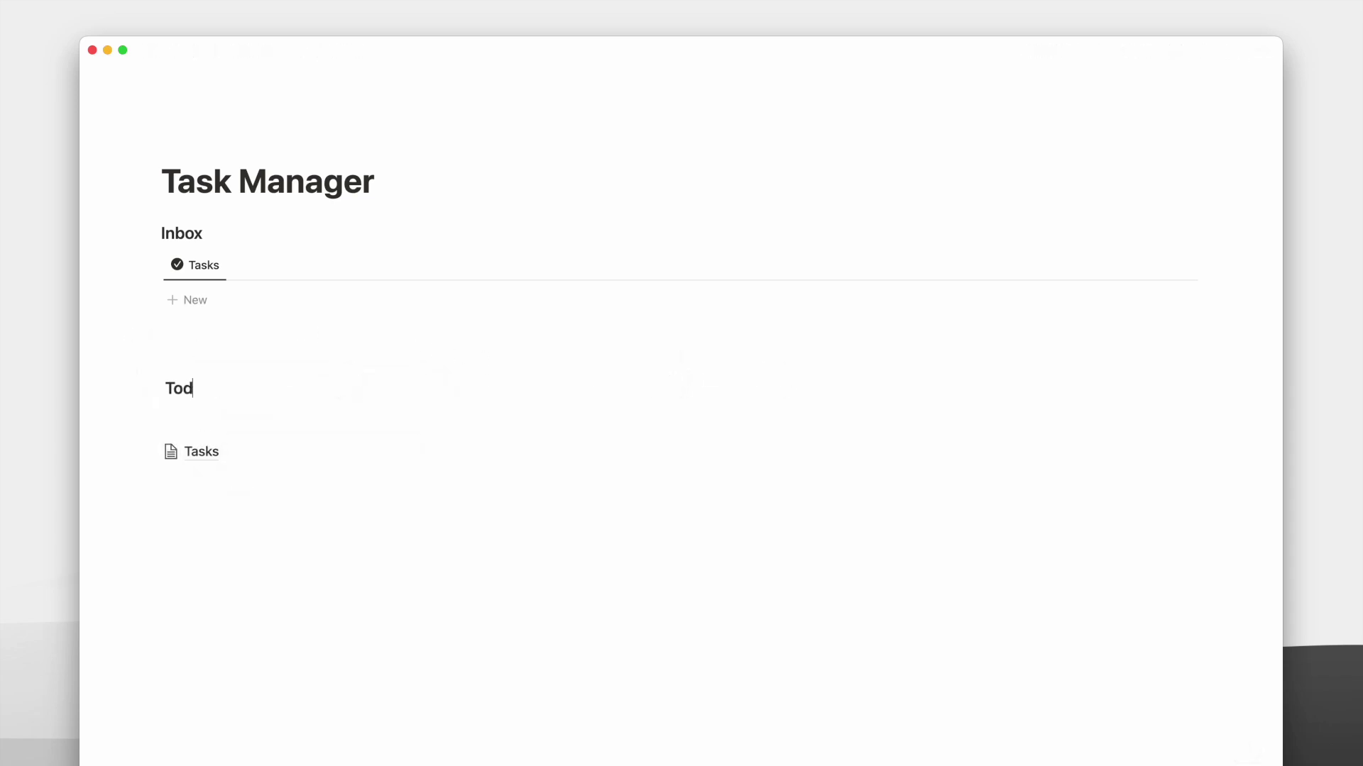
text(ay)
key(Return)
Paste the link as a linked Tasks view, set When to Is Today, and remove the Created rule.
key(super+v)
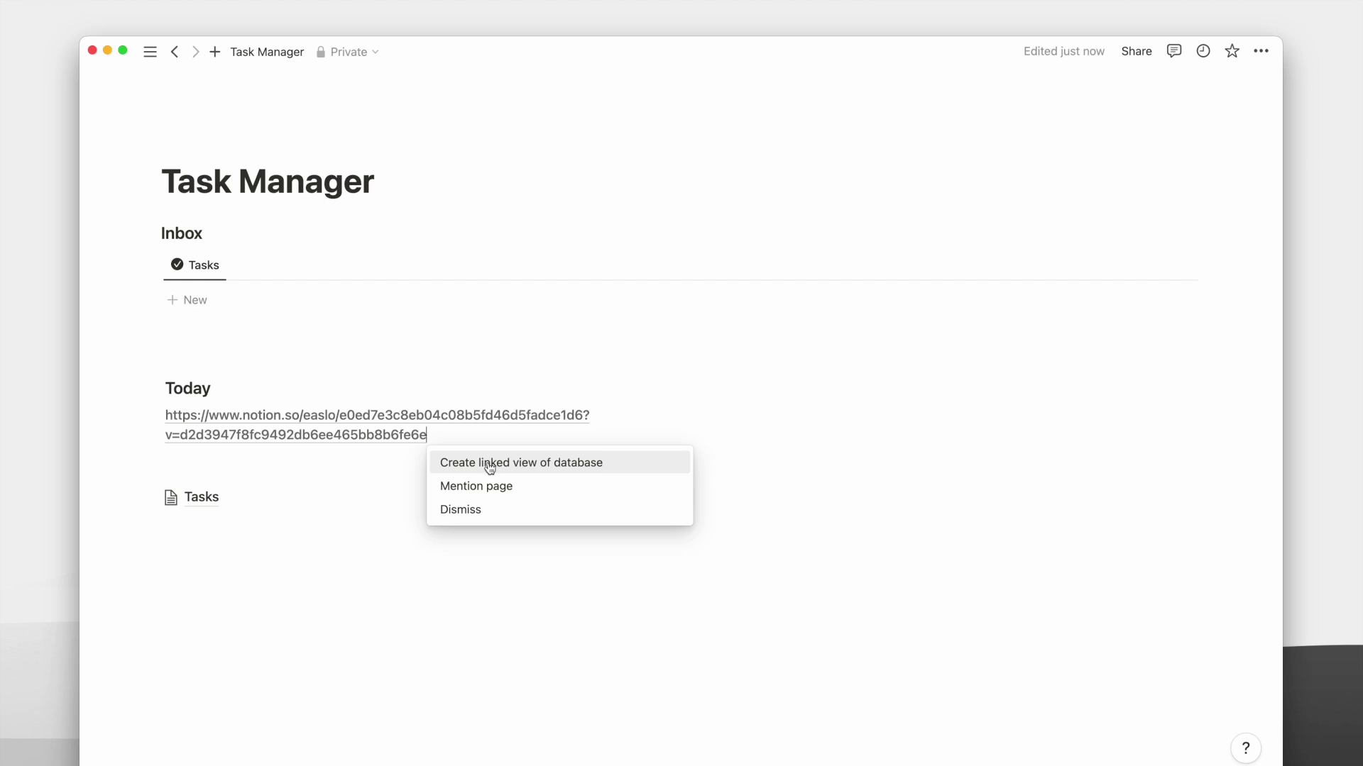
click(490, 467)
click(453, 424)
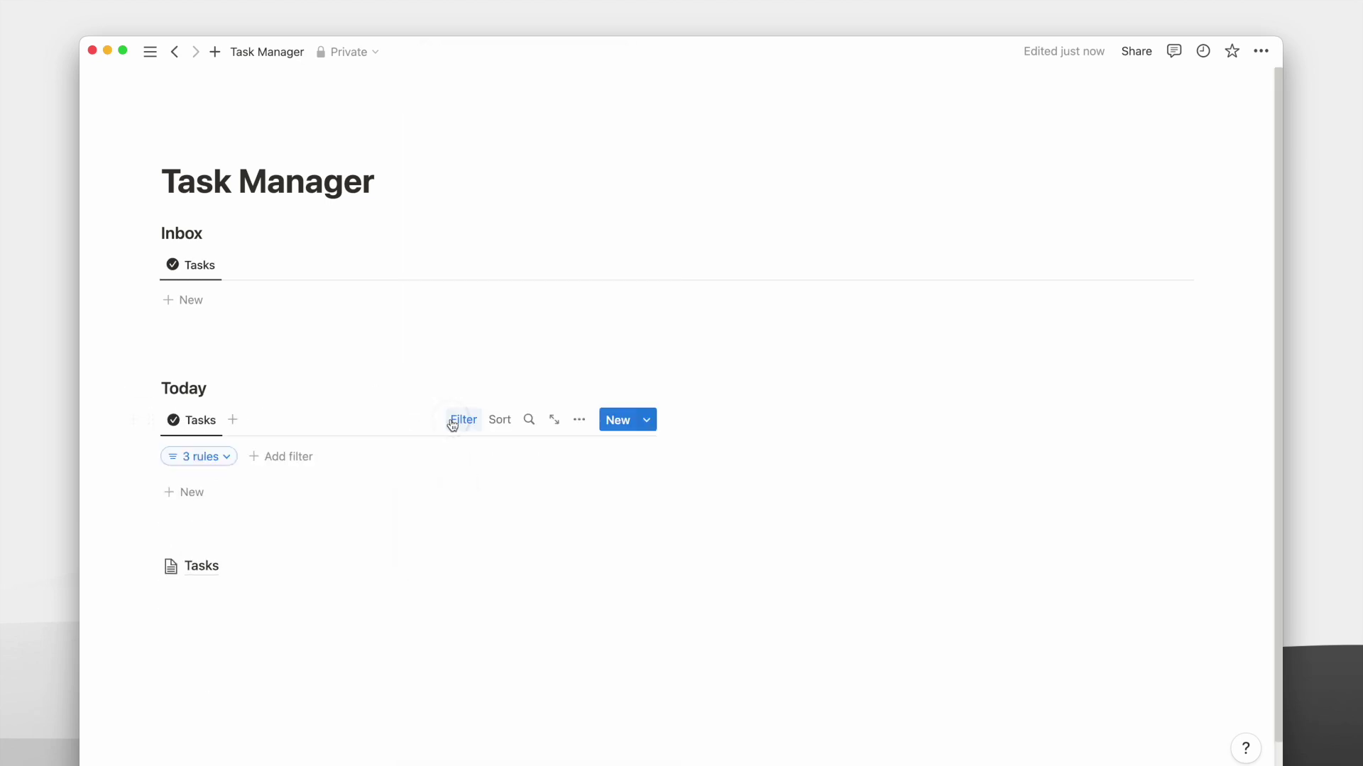
click(222, 455)
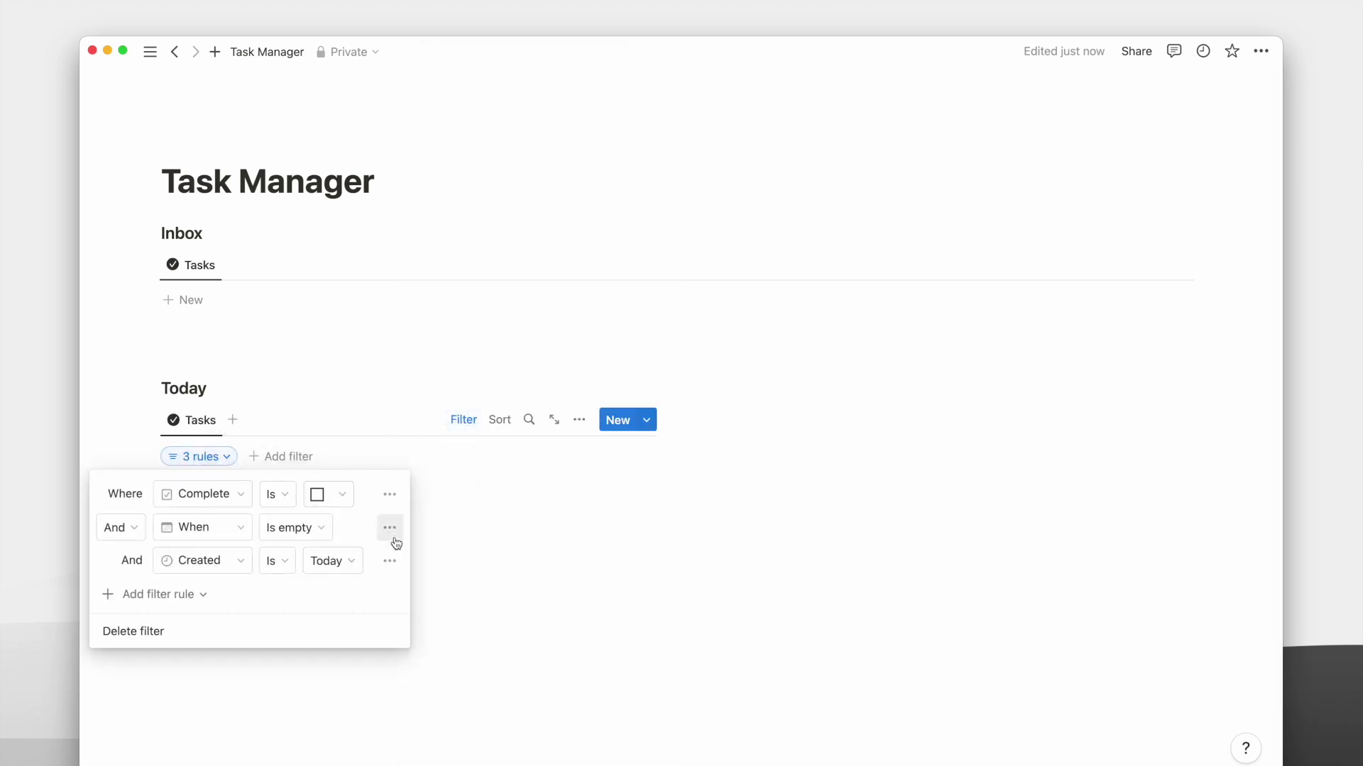
click(309, 528)
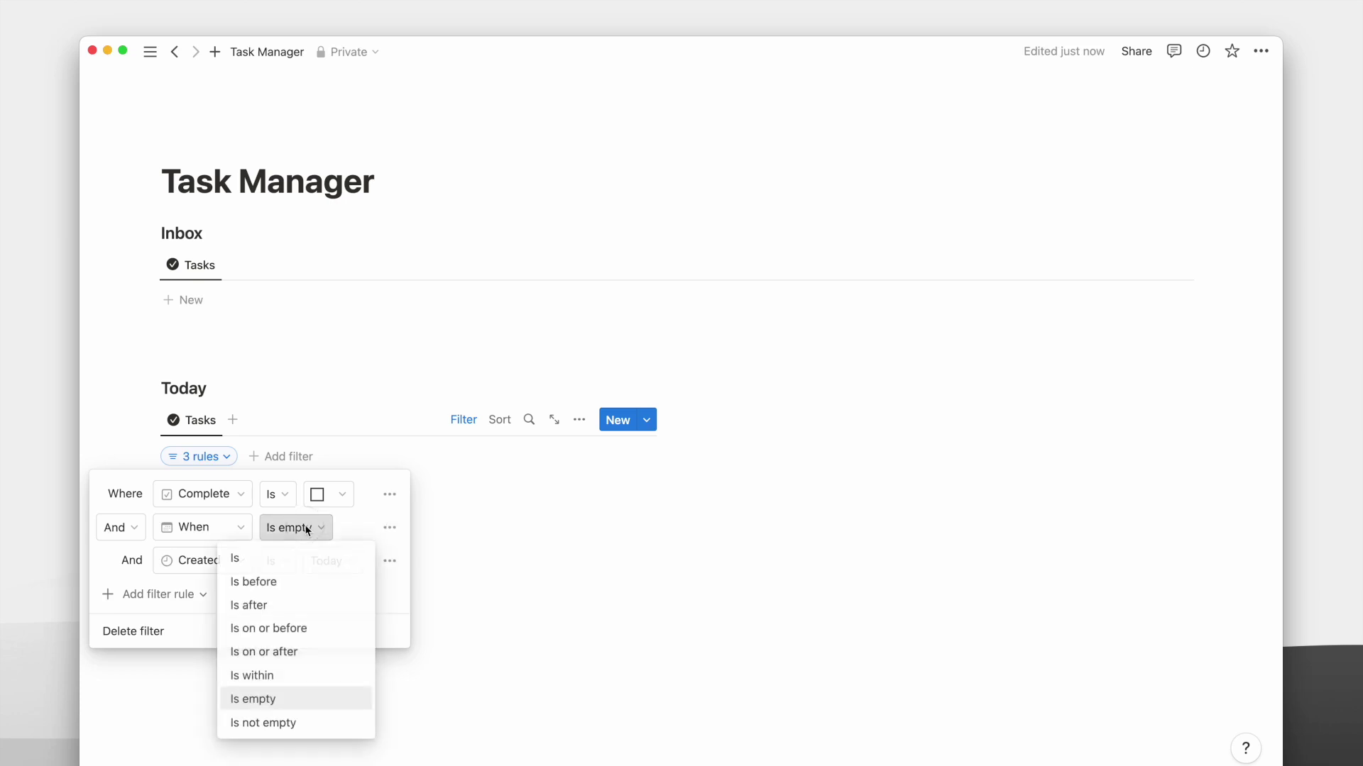
click(291, 561)
click(378, 536)
click(365, 559)
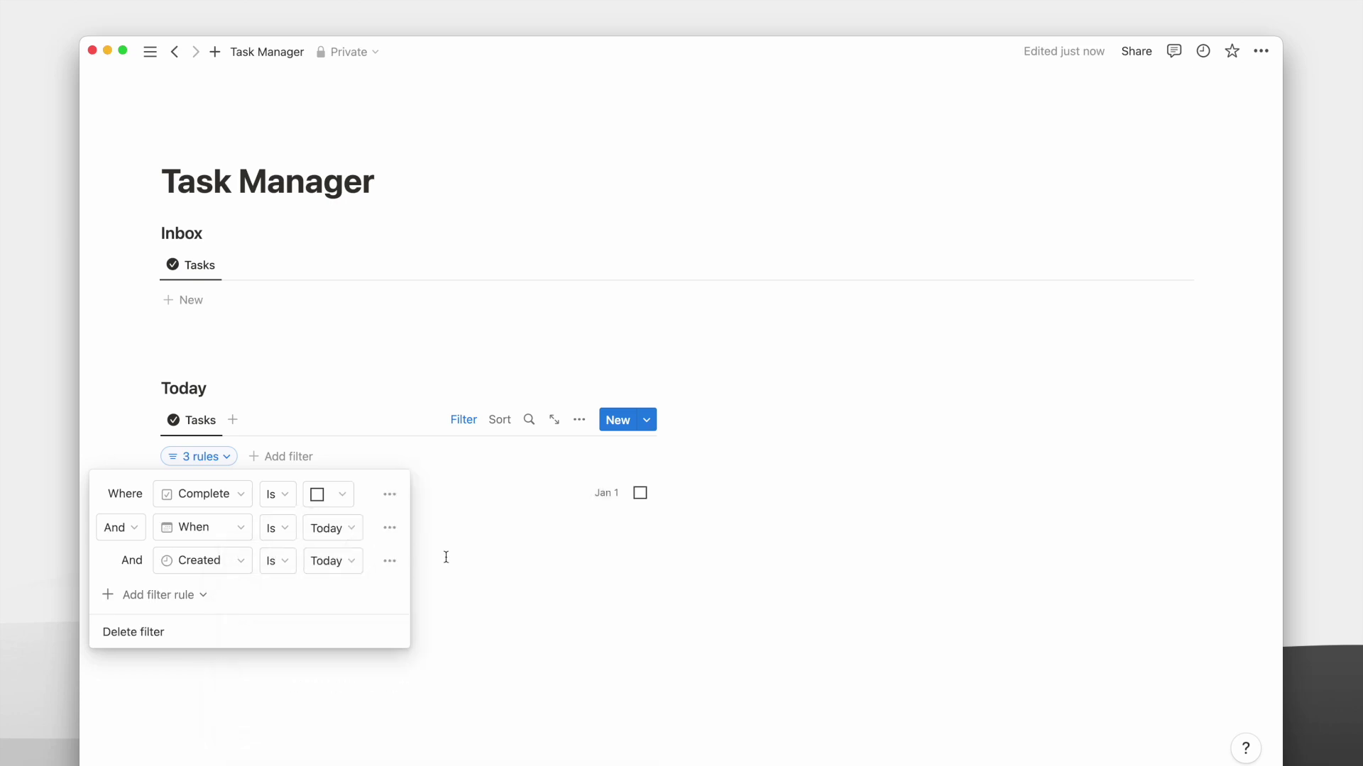
click(389, 561)
click(372, 590)
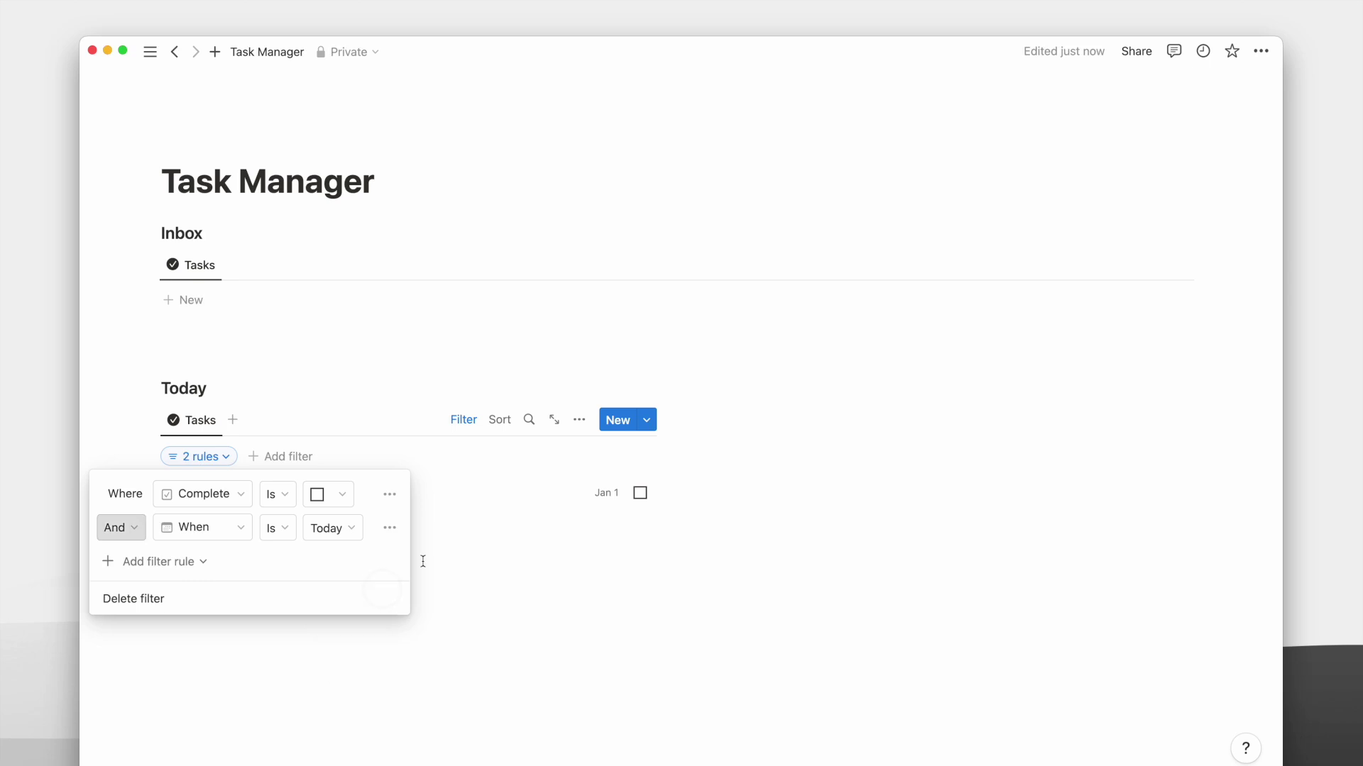
click(461, 419)
Hide the When property in the Today list.
scroll(496, 411, down, 1)
click(580, 384)
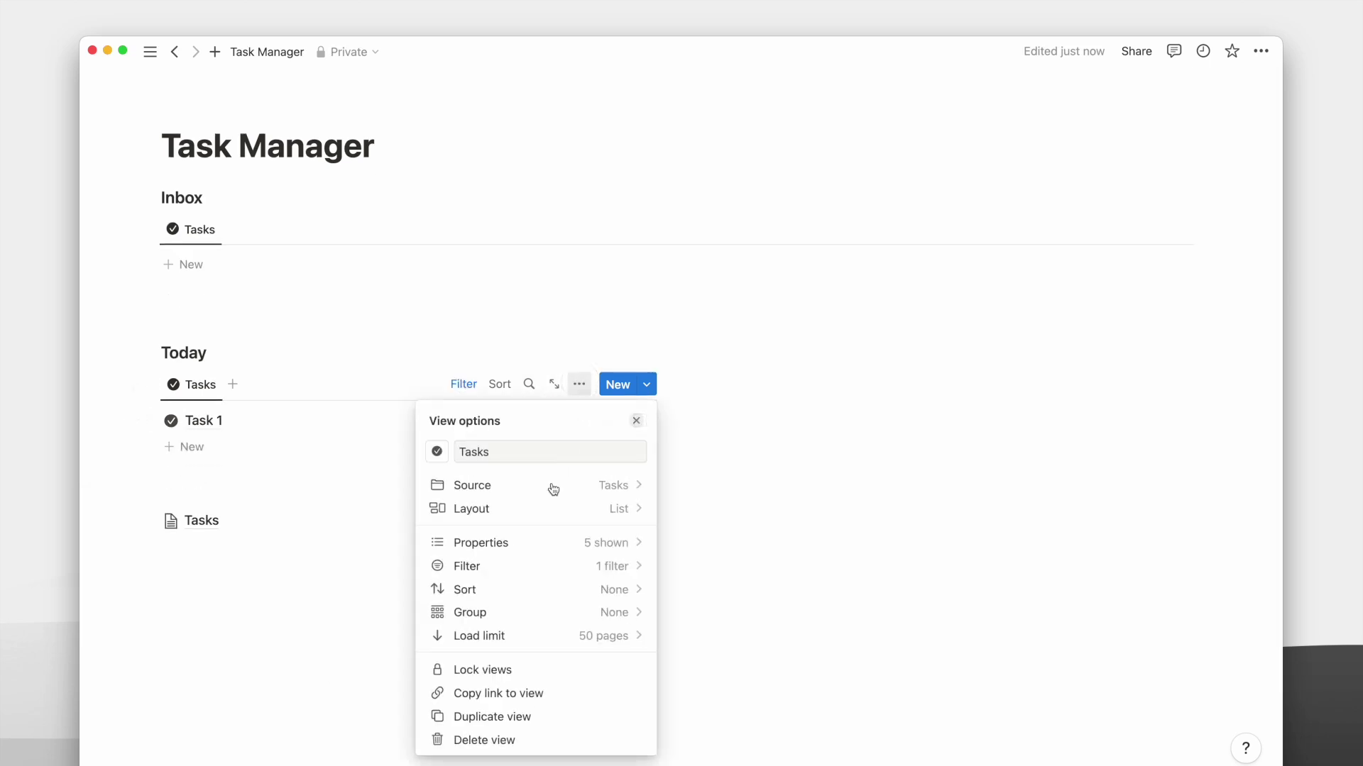
click(523, 542)
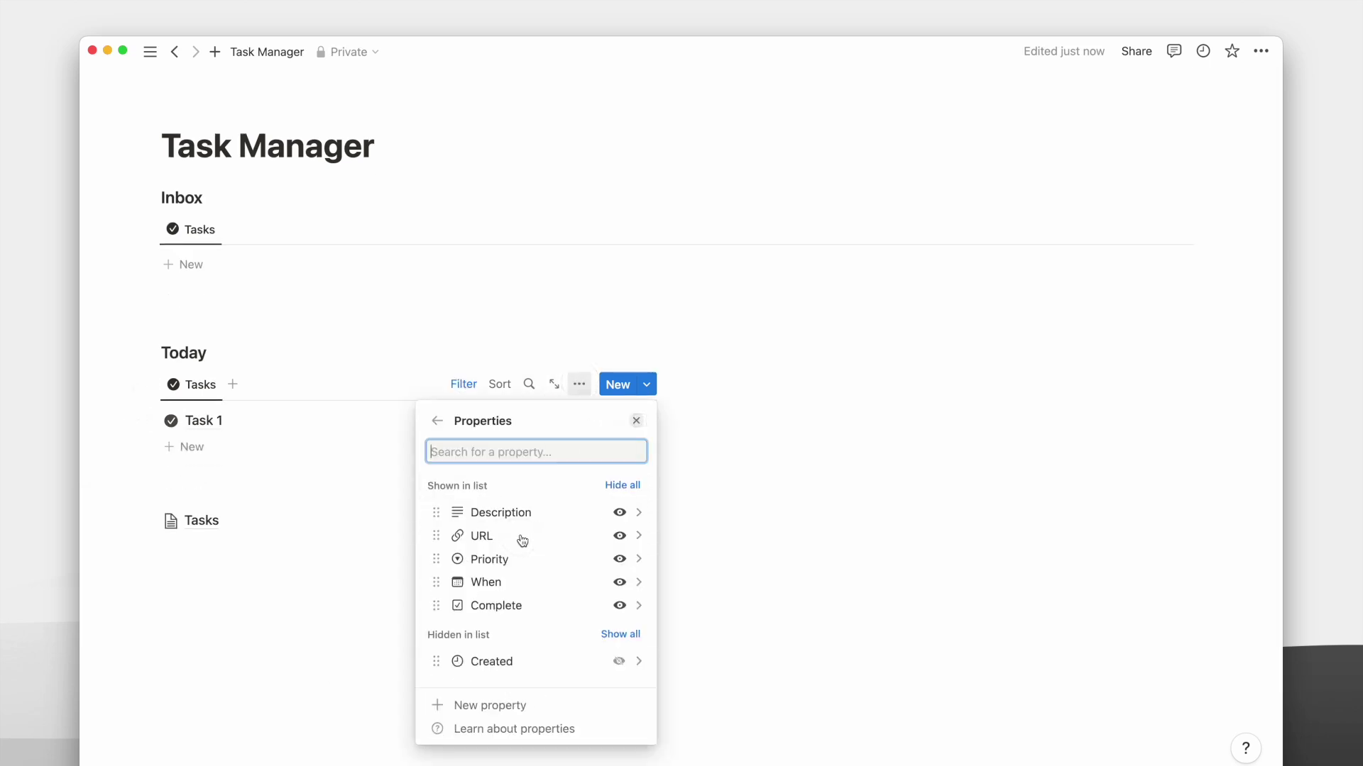
click(619, 582)
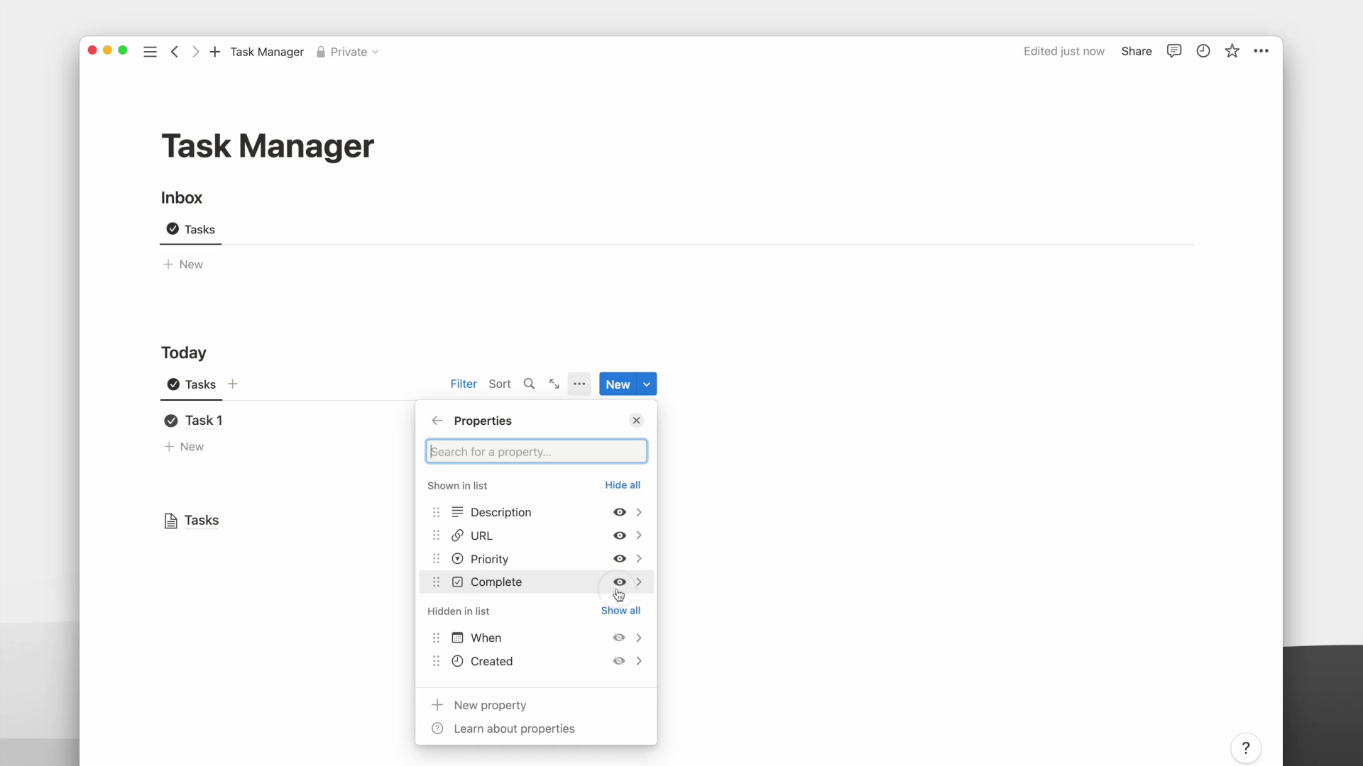
click(754, 514)
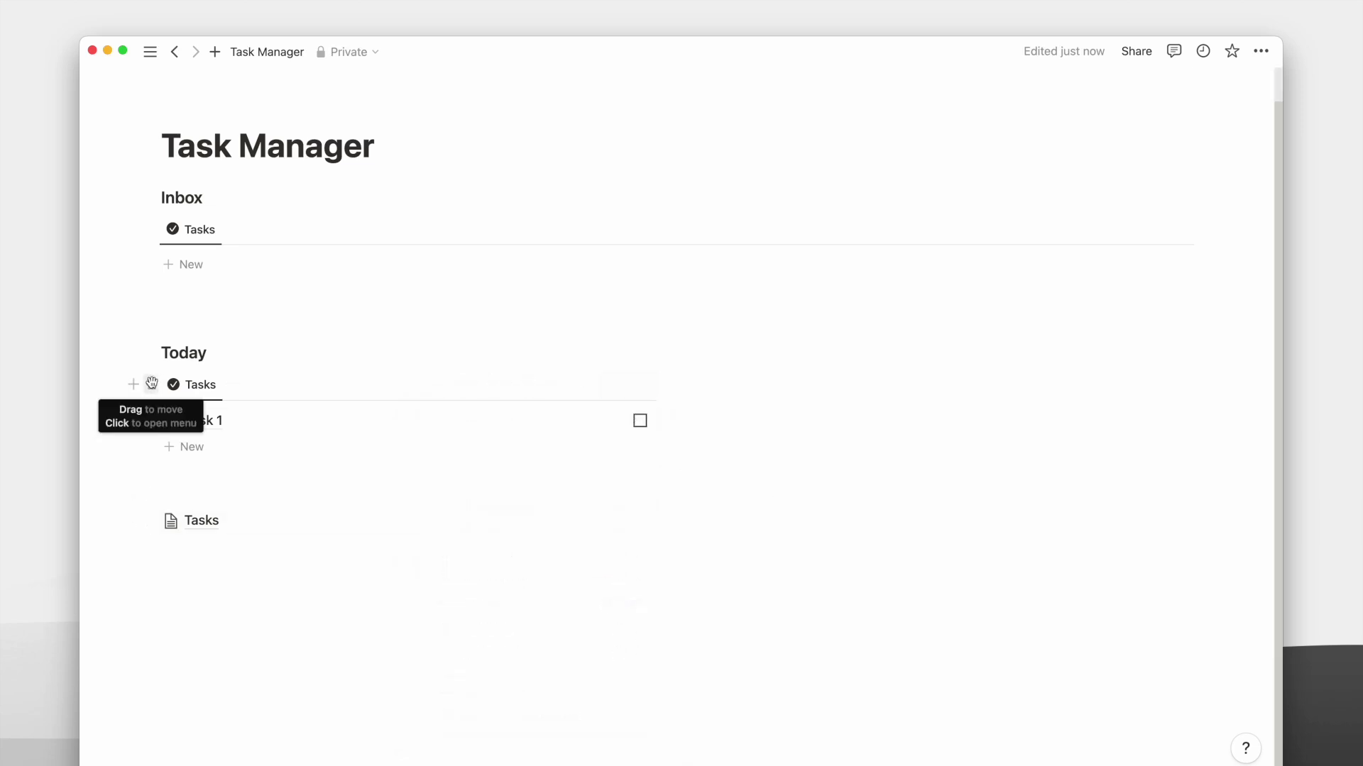
Add an 'Overdue' toggle heading containing a linked view of the Tasks database.
click(152, 383)
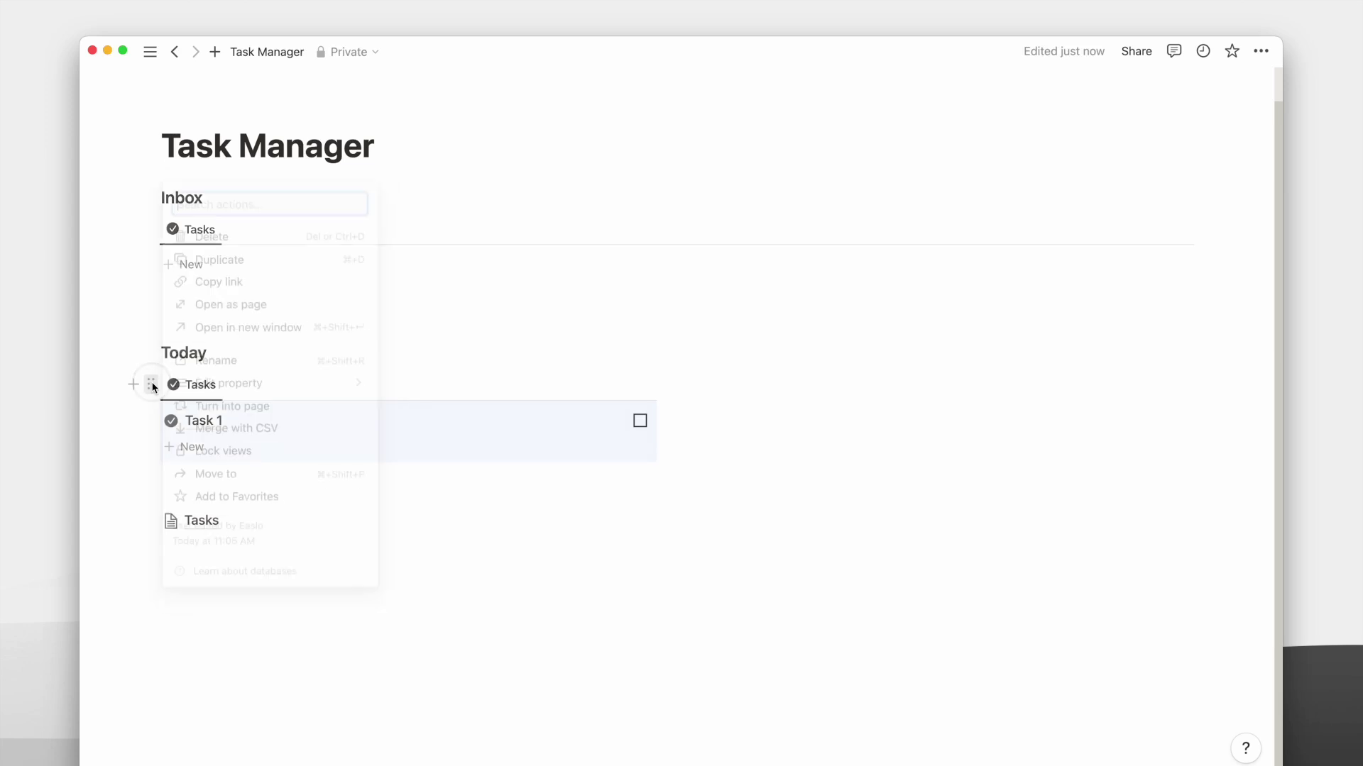
click(264, 278)
click(799, 362)
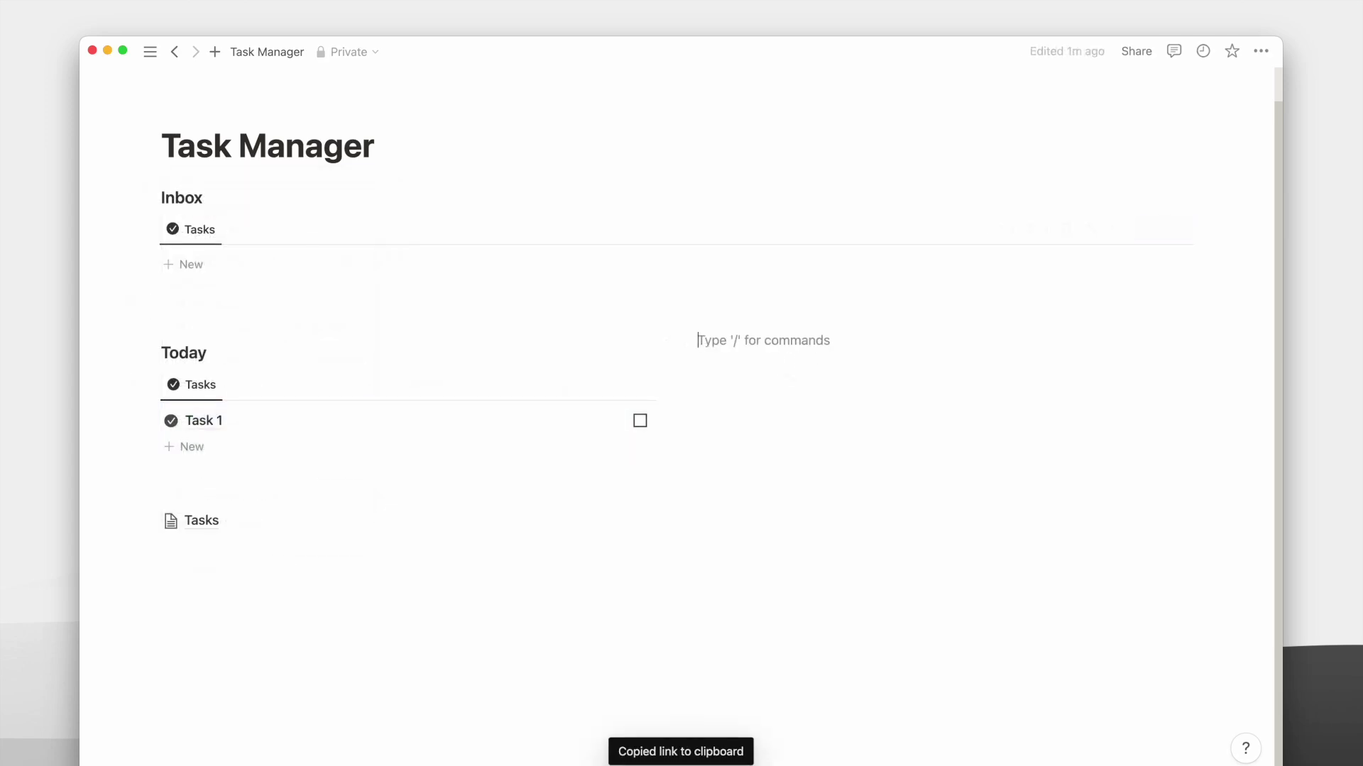
text(###>)
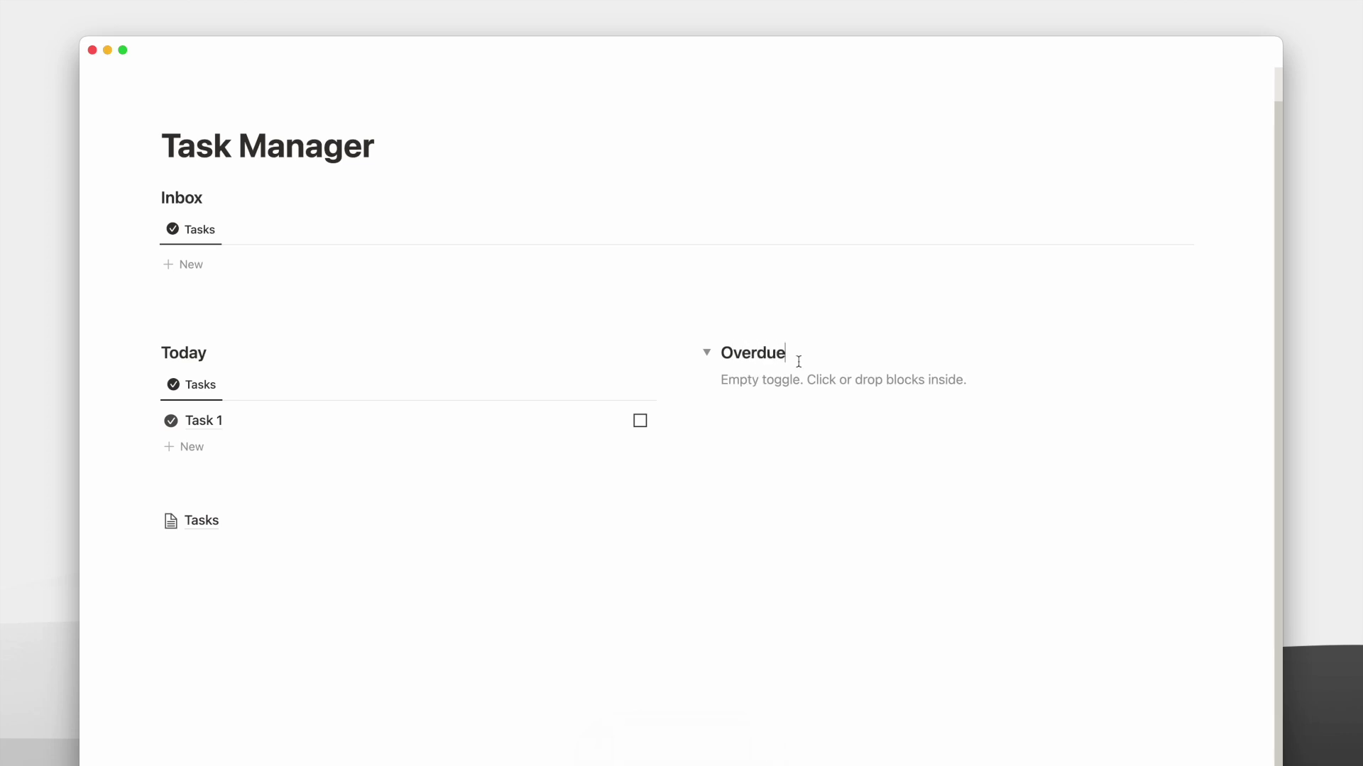
click(816, 377)
key(super+v)
click(1012, 430)
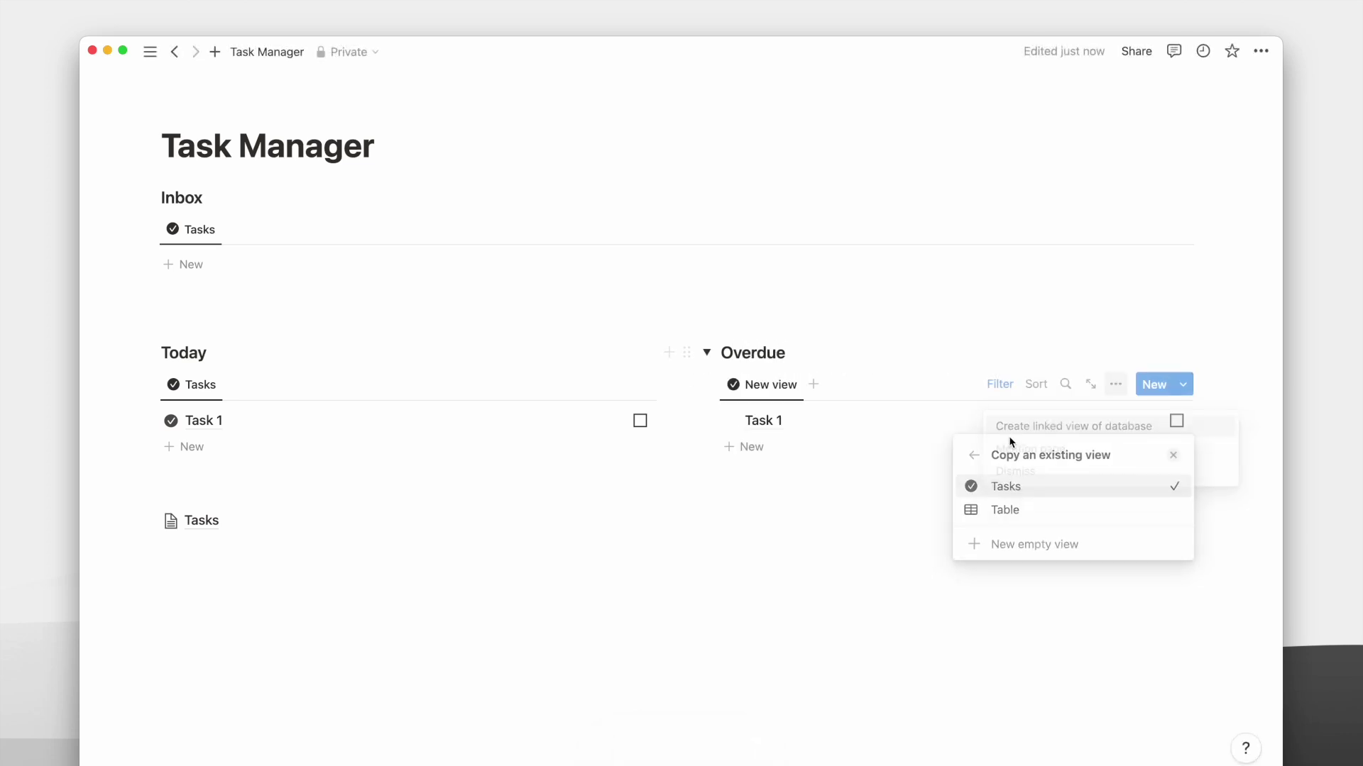
Set the Overdue view's When filter to Is before Today.
click(998, 385)
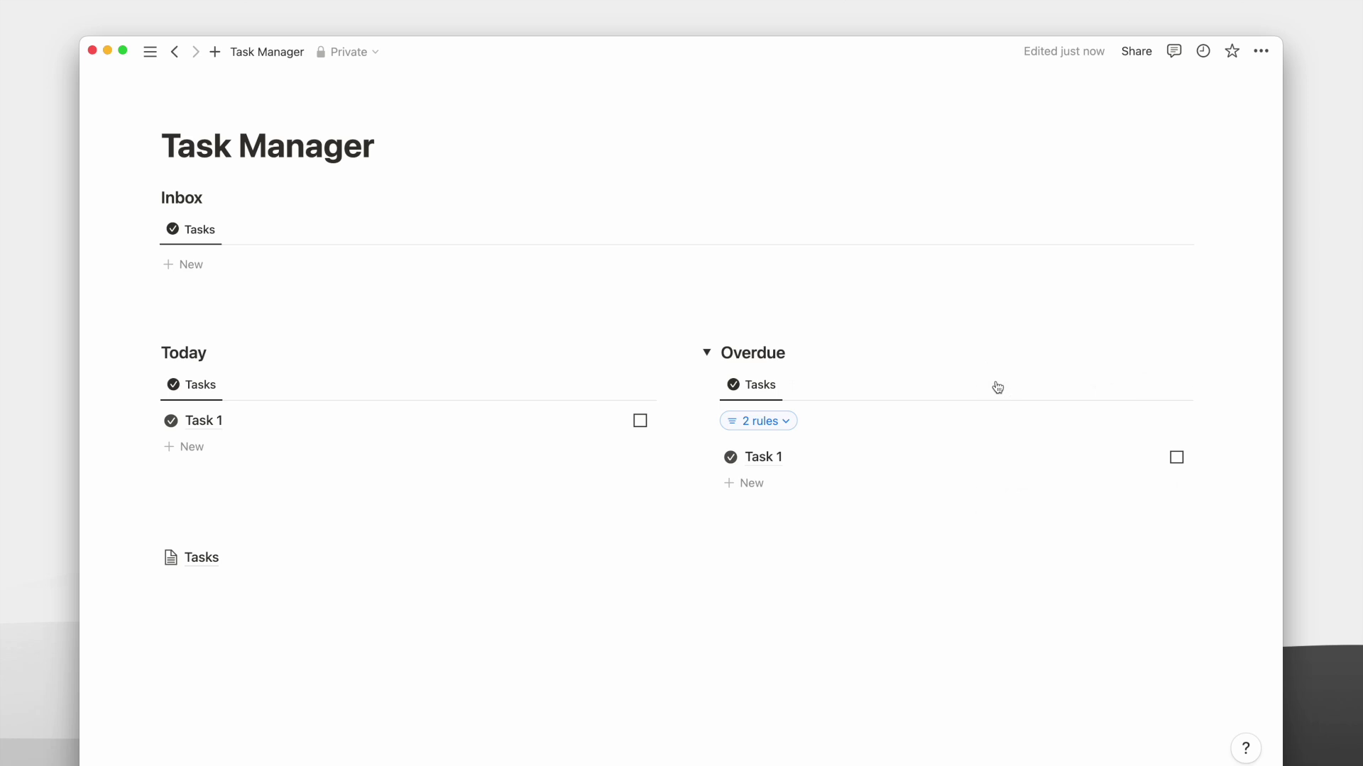
click(757, 421)
click(785, 492)
click(764, 546)
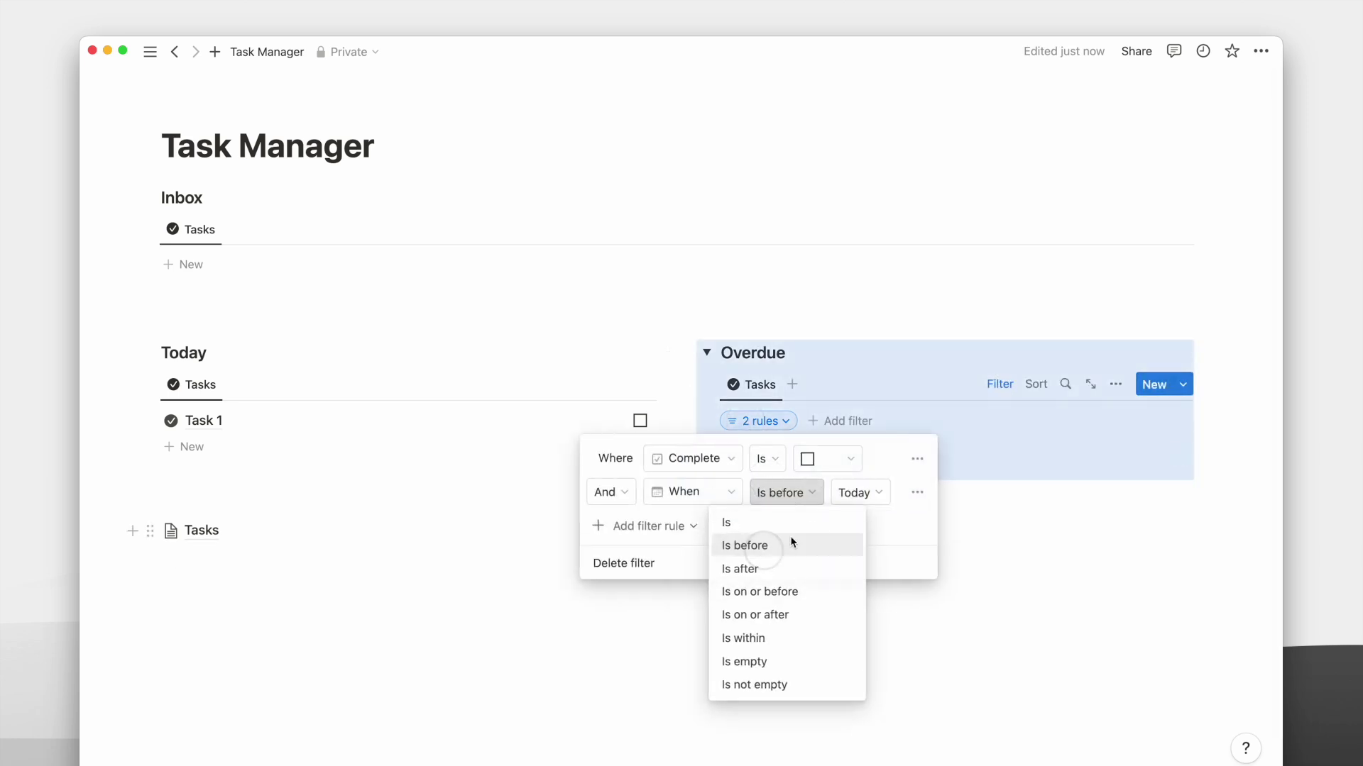
click(999, 384)
Duplicate the Overdue toggle as 'Tomorrow' with its When filter set to Is Tomorrow.
click(686, 354)
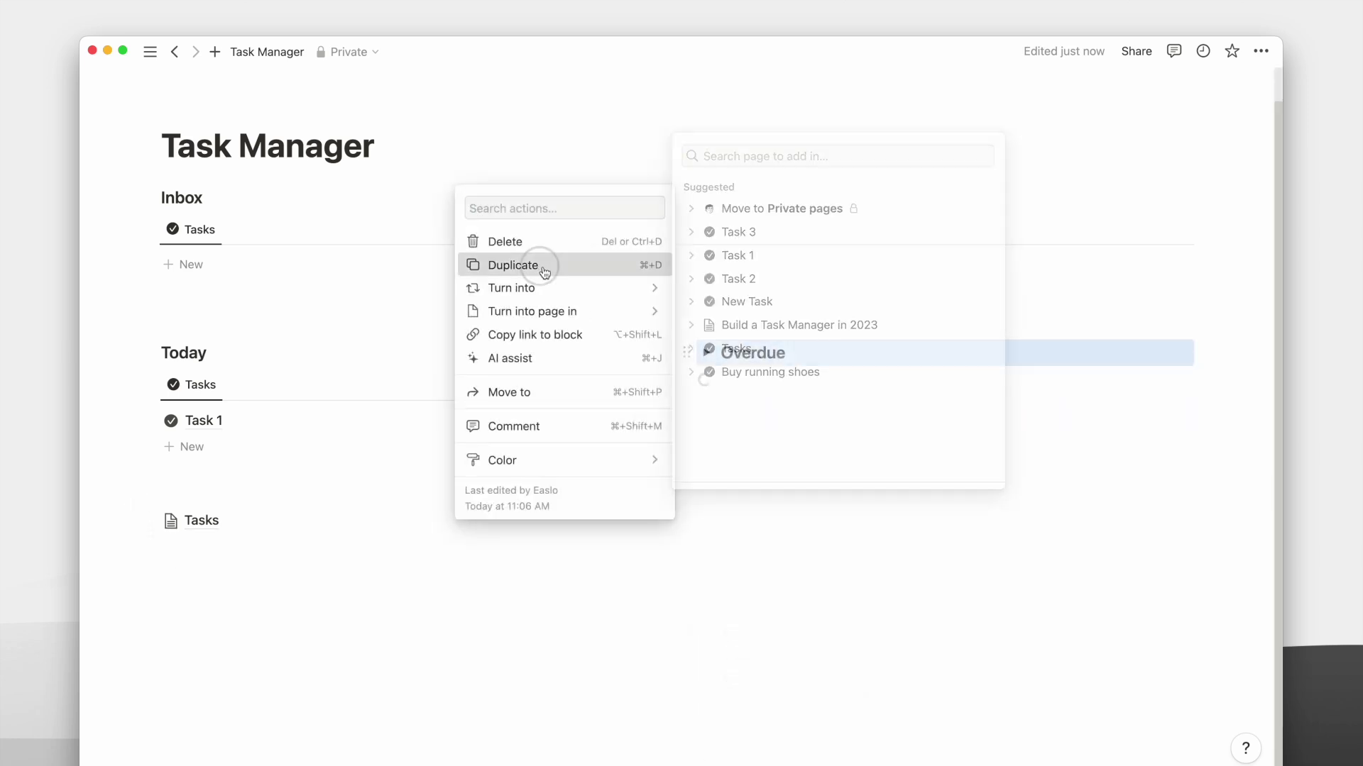
click(542, 264)
double_click(752, 391)
text(Tomorrow)
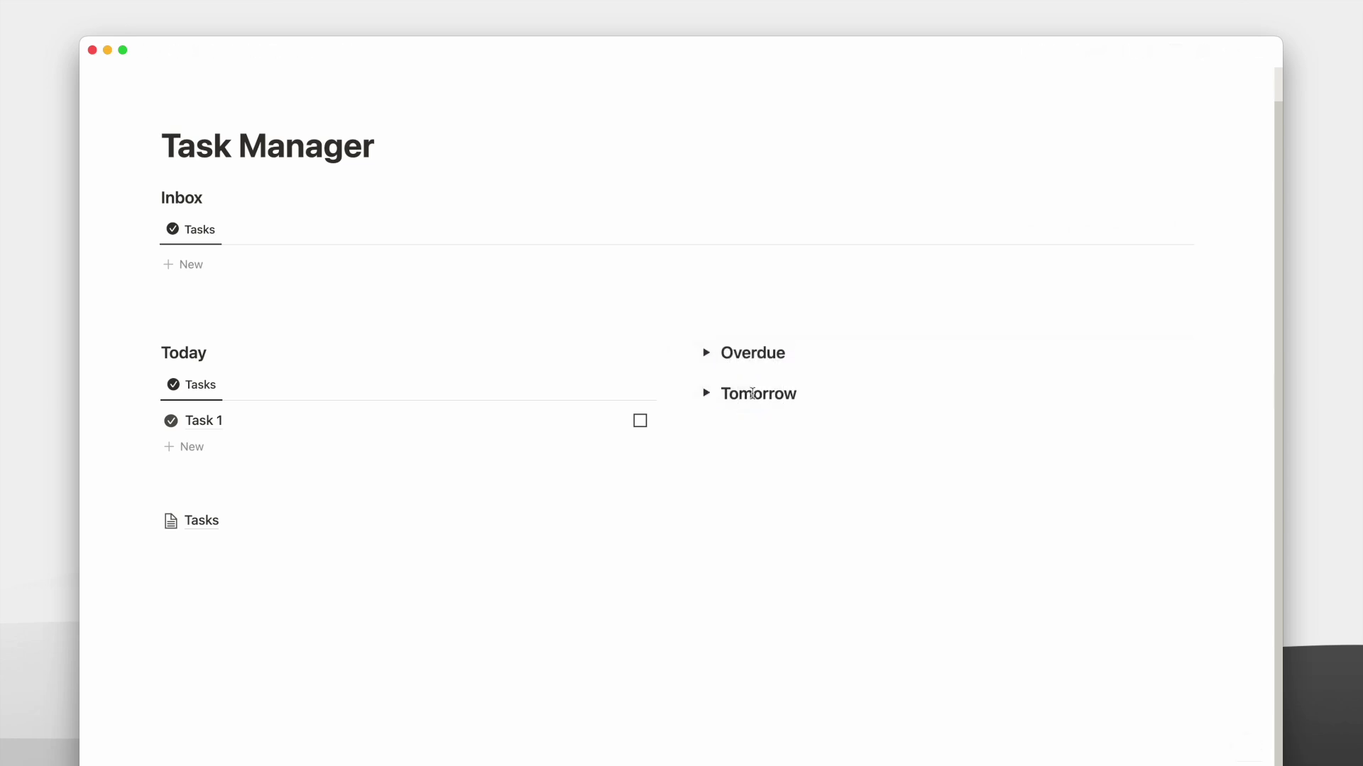
click(686, 393)
click(706, 394)
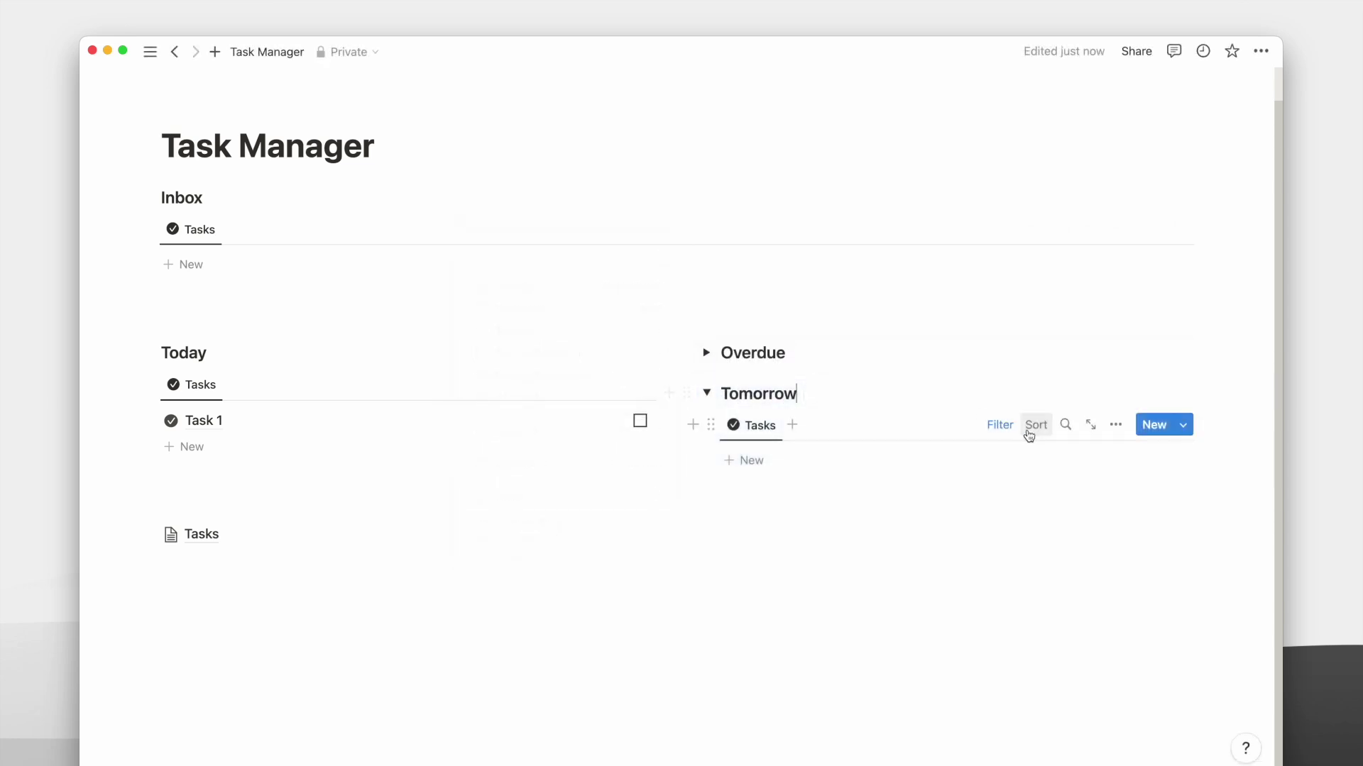
click(999, 424)
click(758, 462)
click(781, 534)
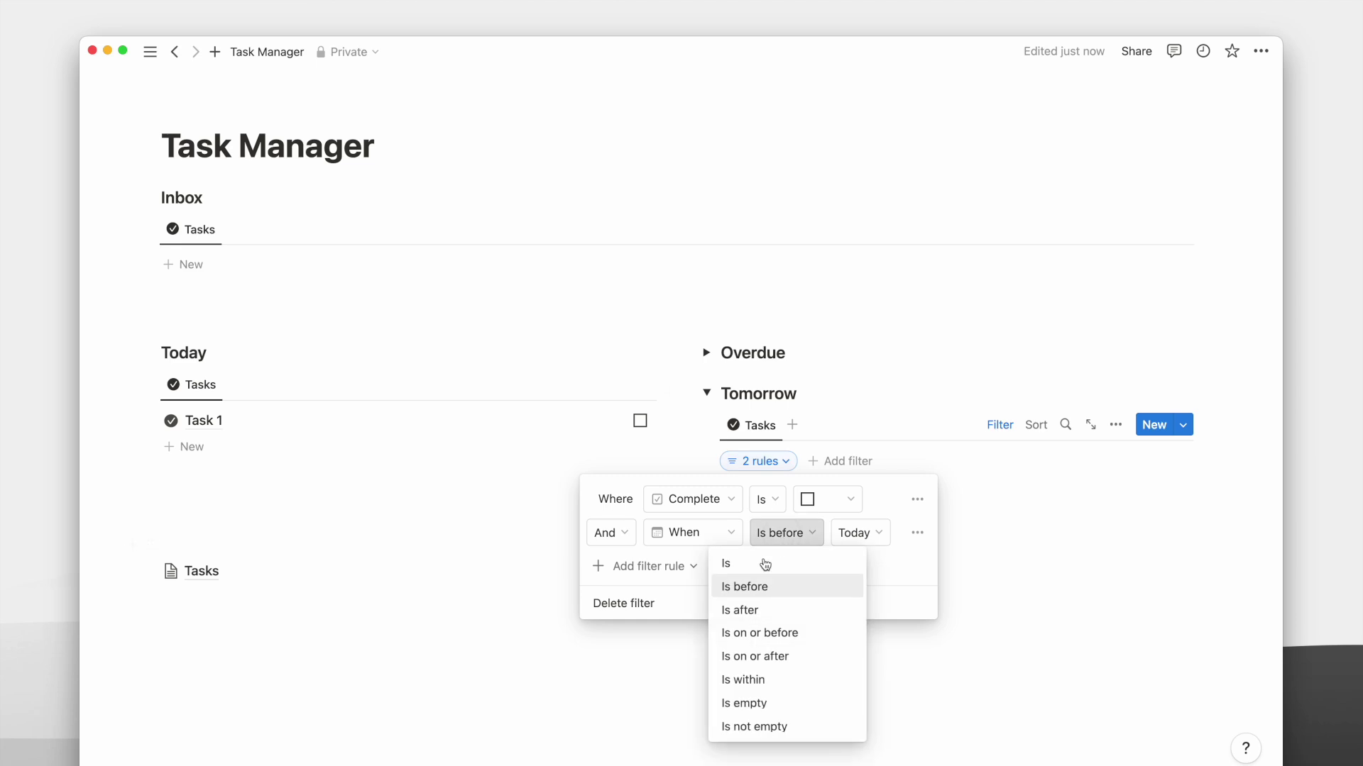
click(764, 565)
click(855, 533)
click(809, 584)
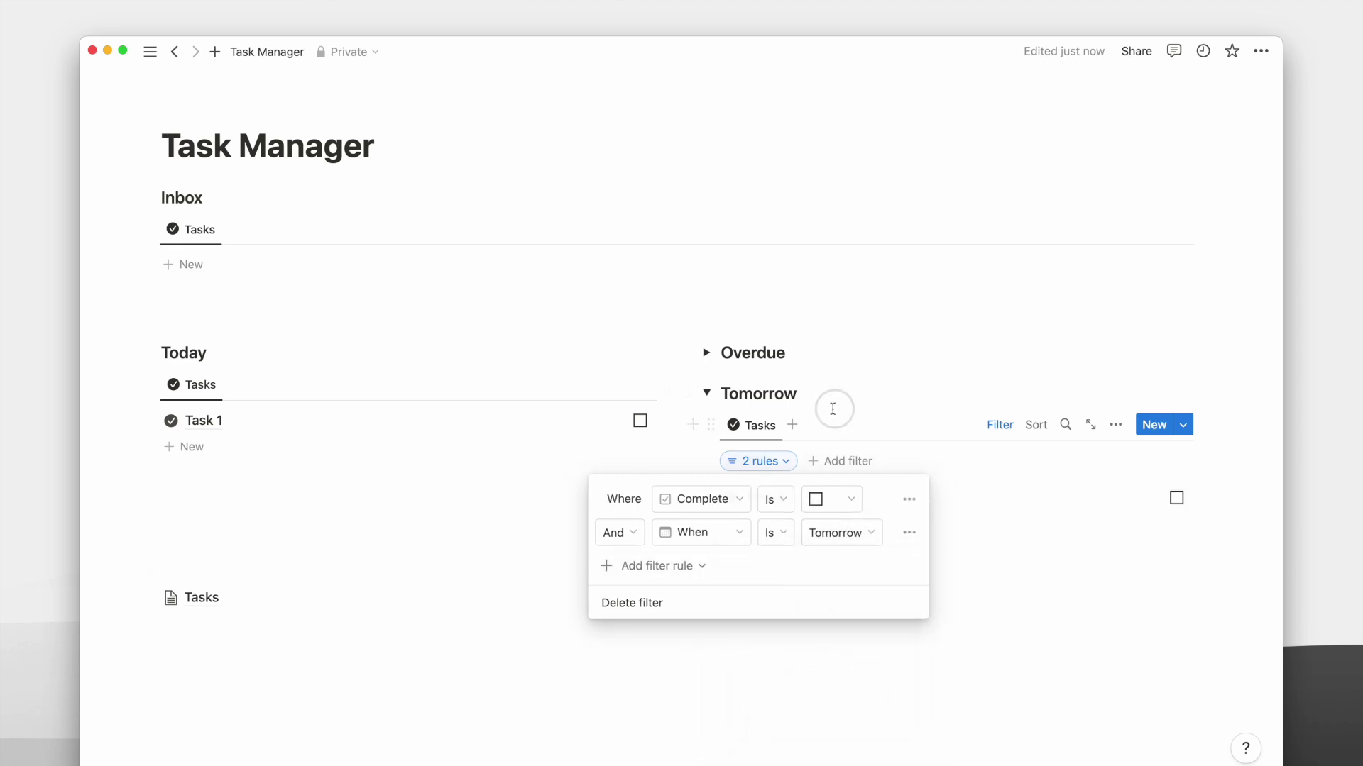
click(831, 407)
click(707, 393)
Duplicate Tomorrow as 'Next 7 days', filtering When to Is within the next week.
click(686, 392)
key(ctrl+d)
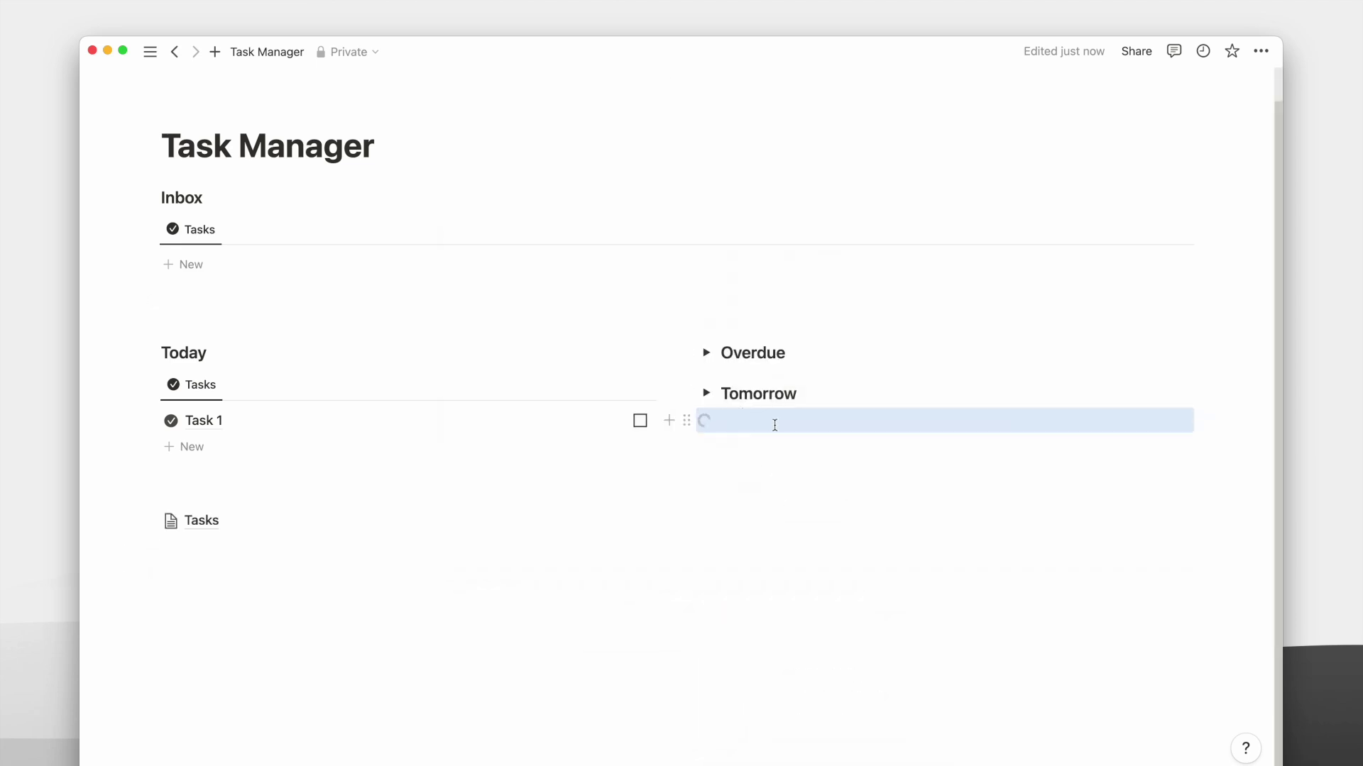
key(Return)
double_click(762, 431)
text(Next 7 days)
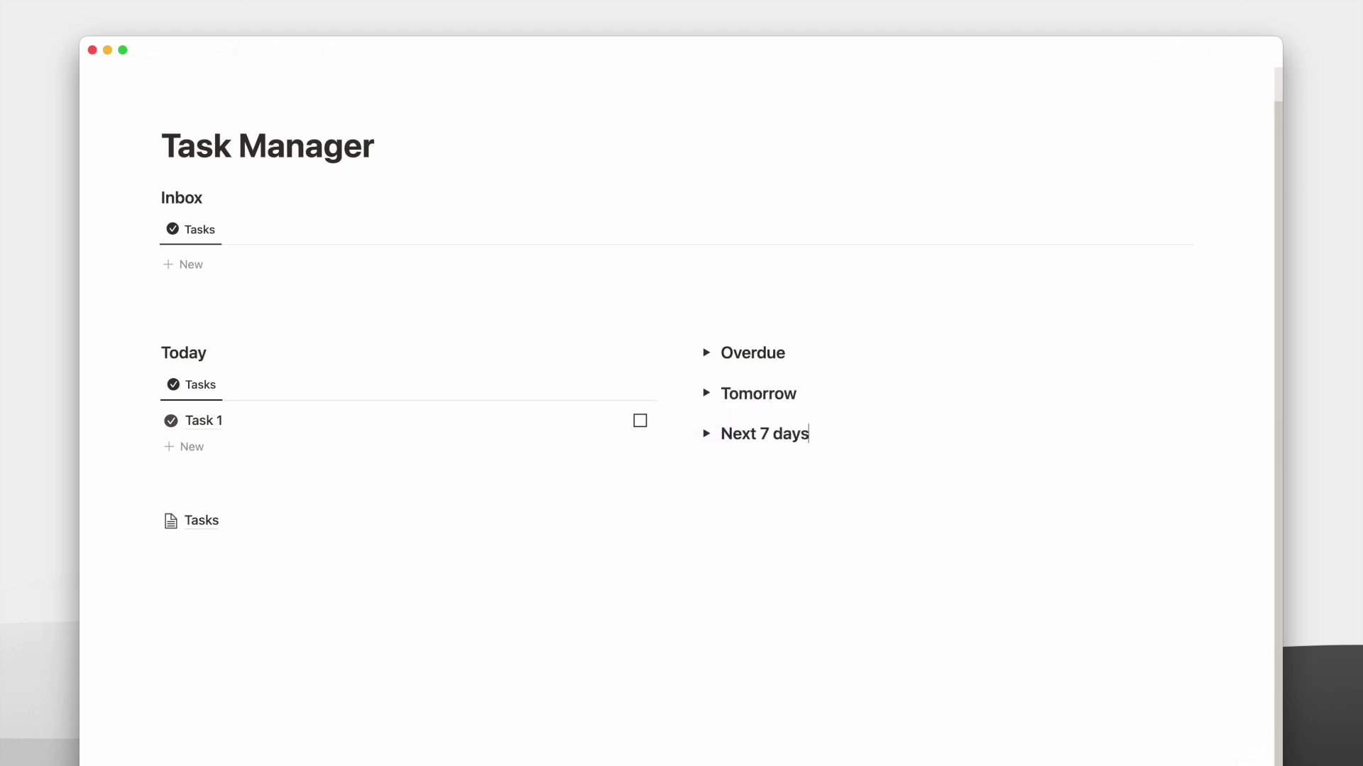
click(706, 434)
click(757, 499)
click(775, 573)
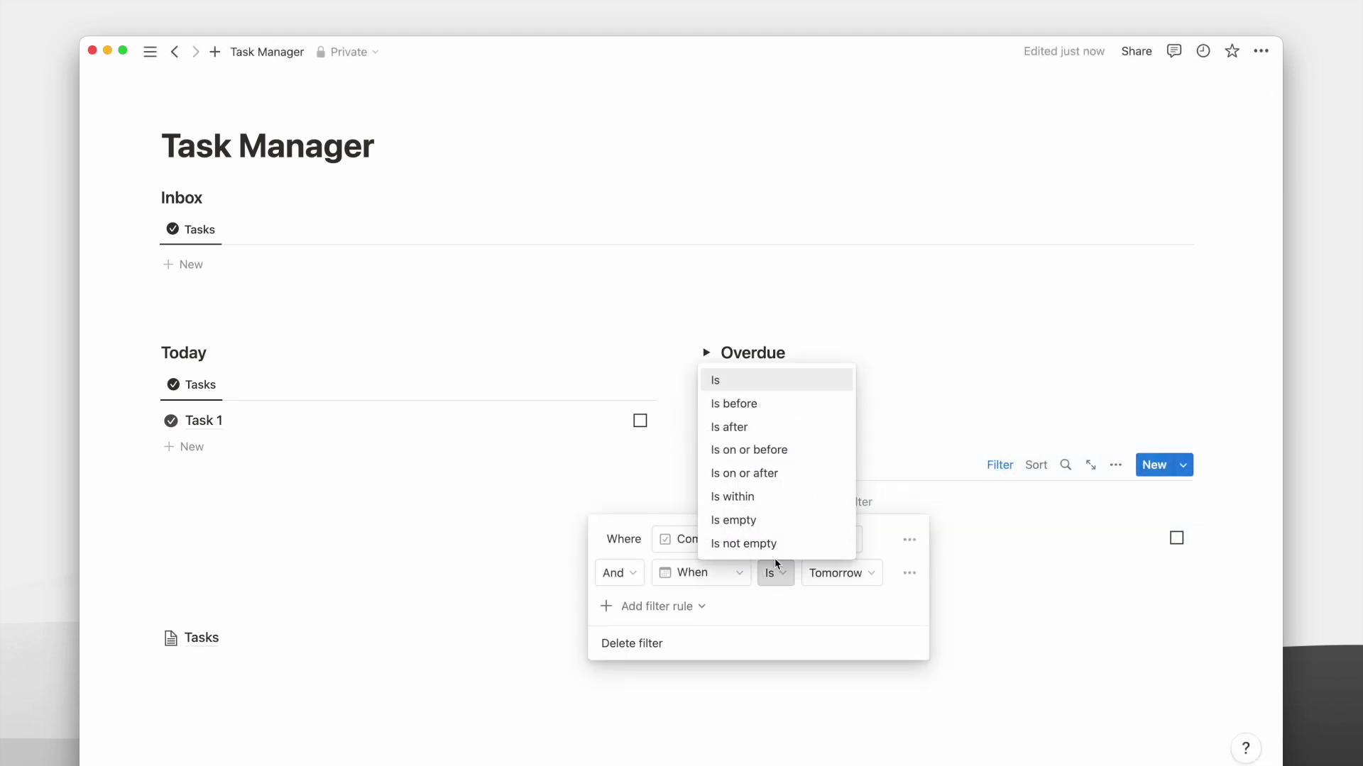
click(738, 497)
click(844, 572)
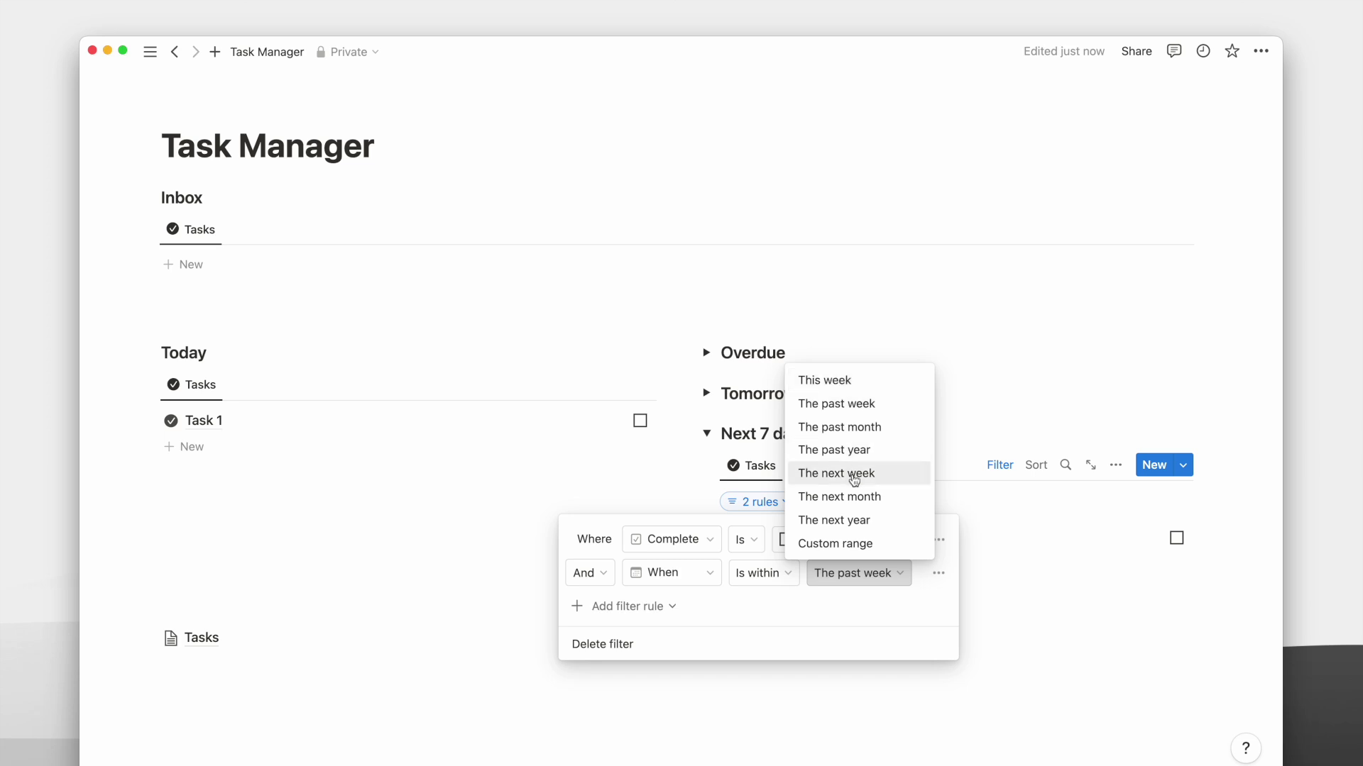
click(854, 474)
click(1116, 465)
Show the When date in the Next 7 days list, placed above Complete.
click(1115, 465)
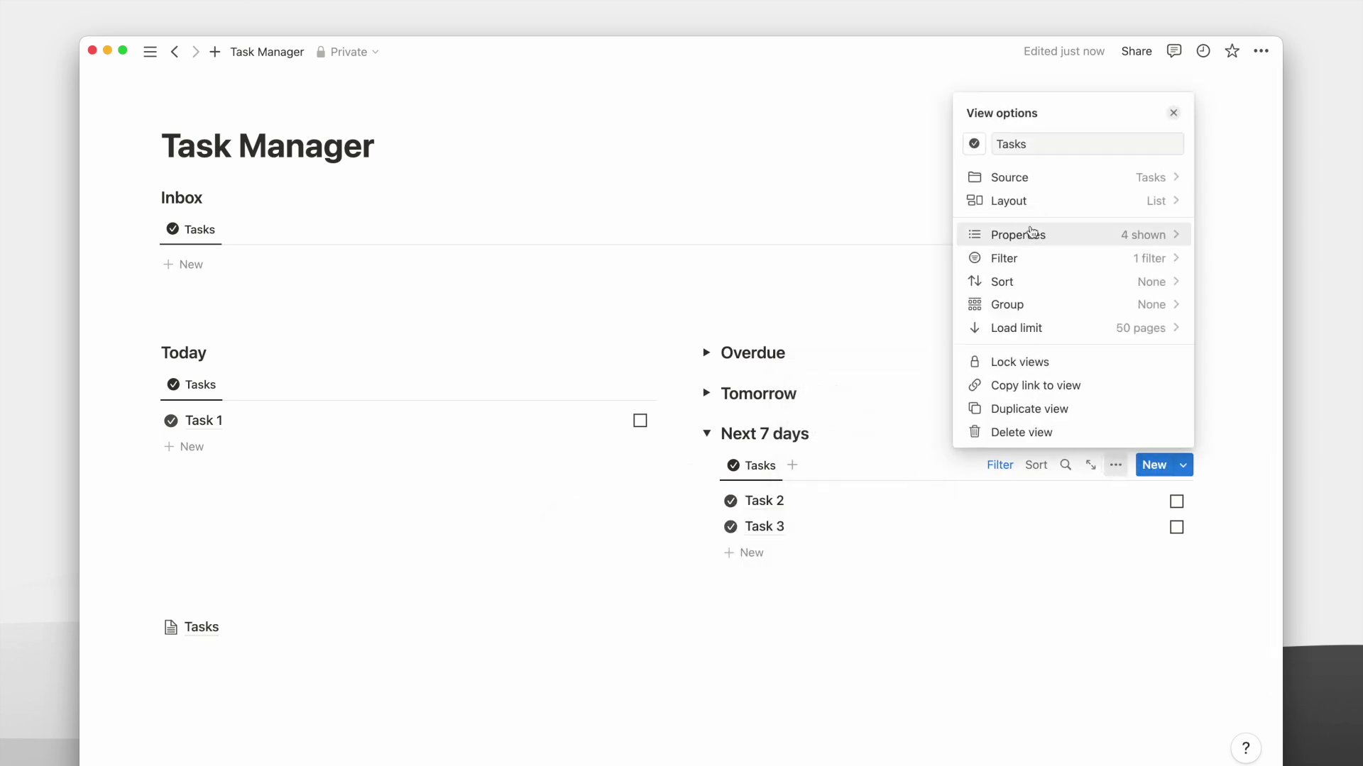
click(1032, 235)
click(1156, 340)
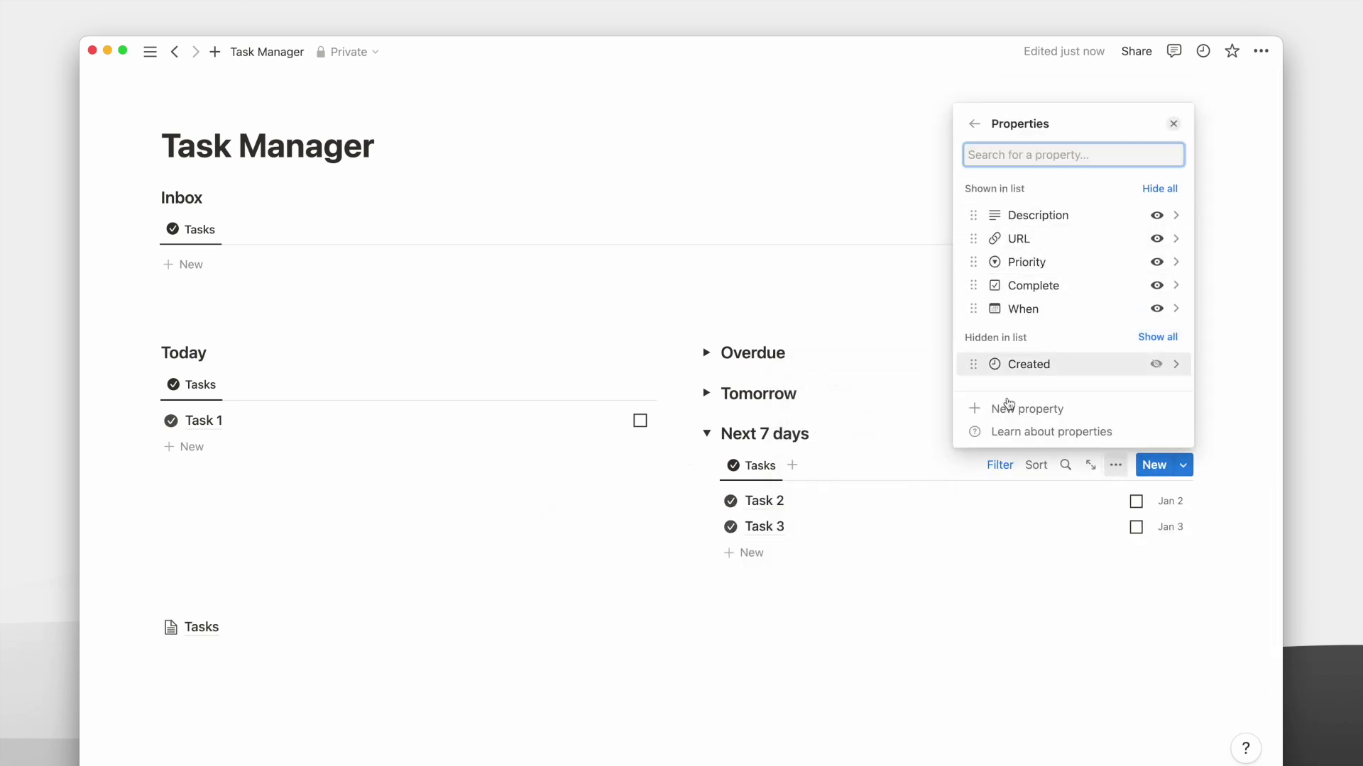
drag(1025, 307, 1025, 285)
click(857, 443)
Insert a linked Tasks view below the toggles and switch its layout to Timeline.
click(706, 432)
scroll(151, 358, down, 1)
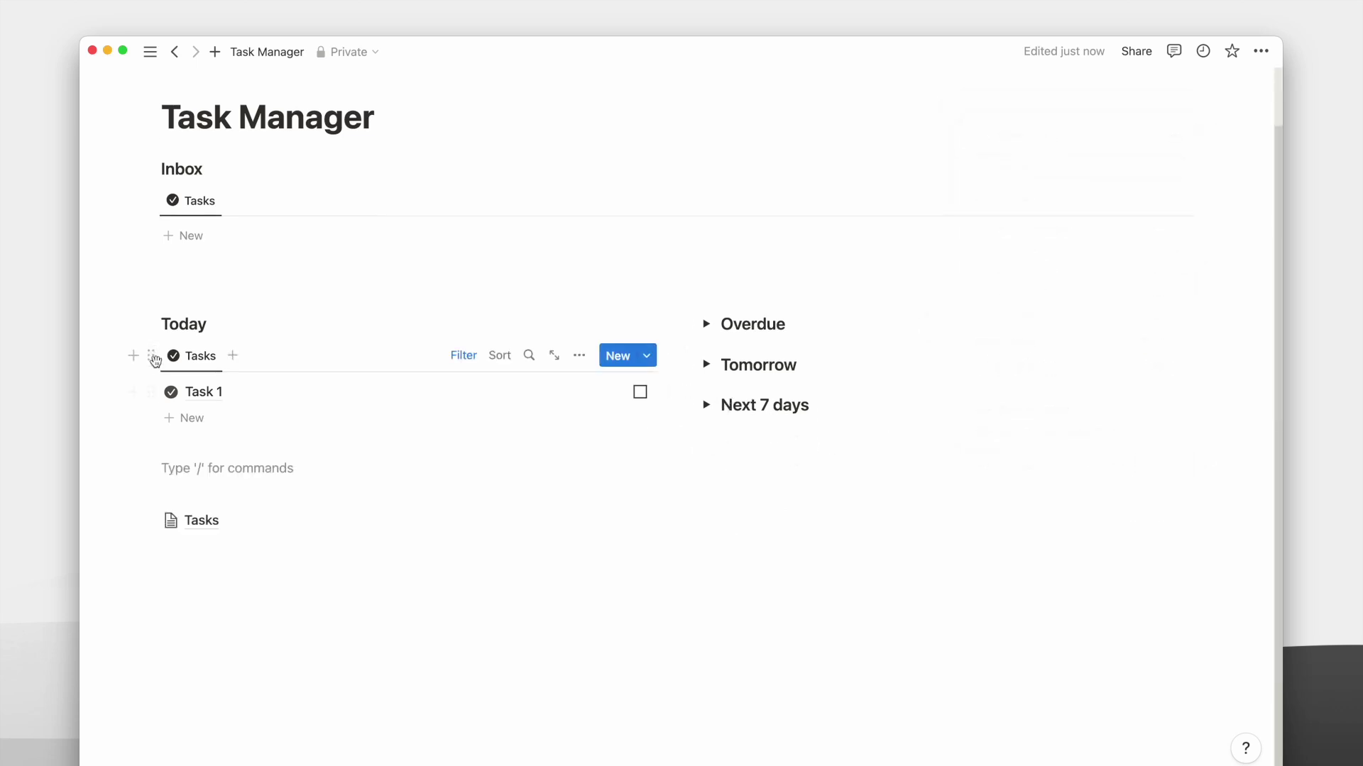
click(151, 356)
click(254, 250)
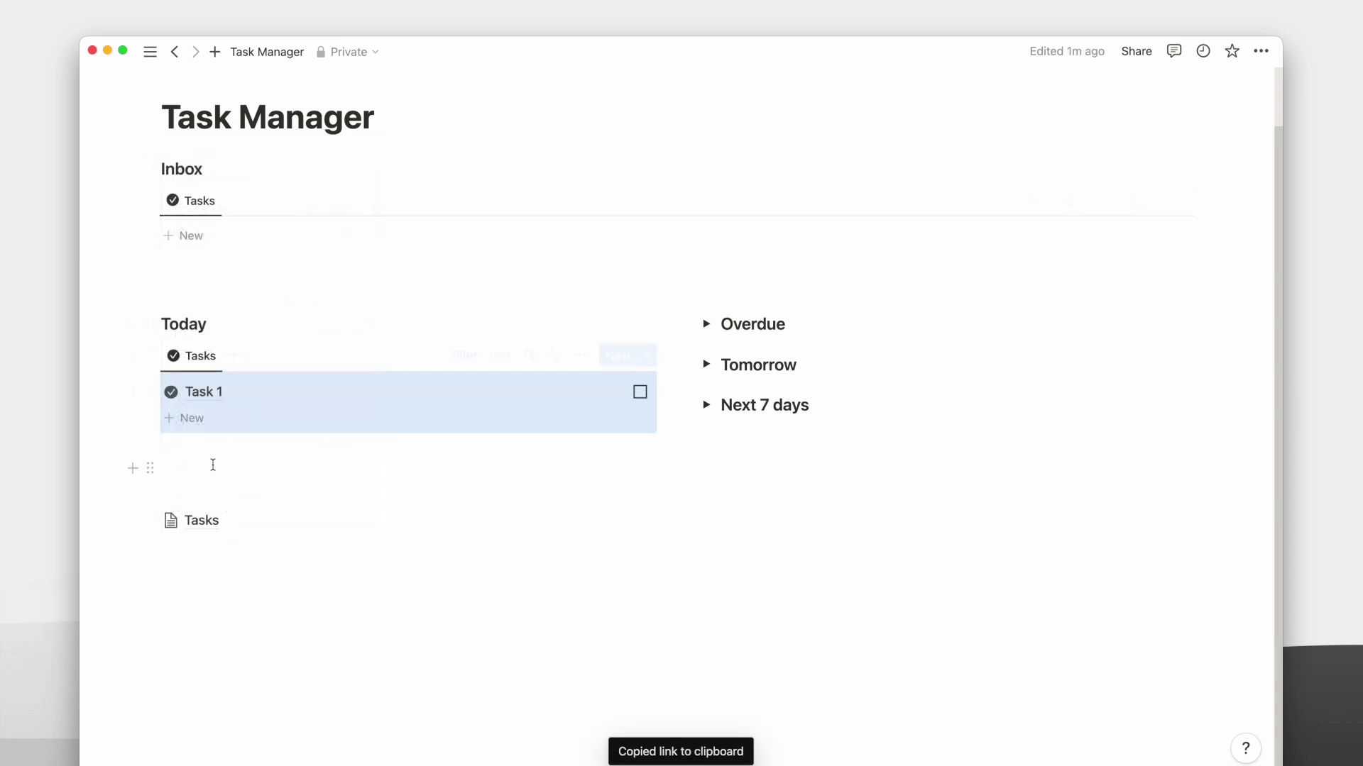
key(super+v)
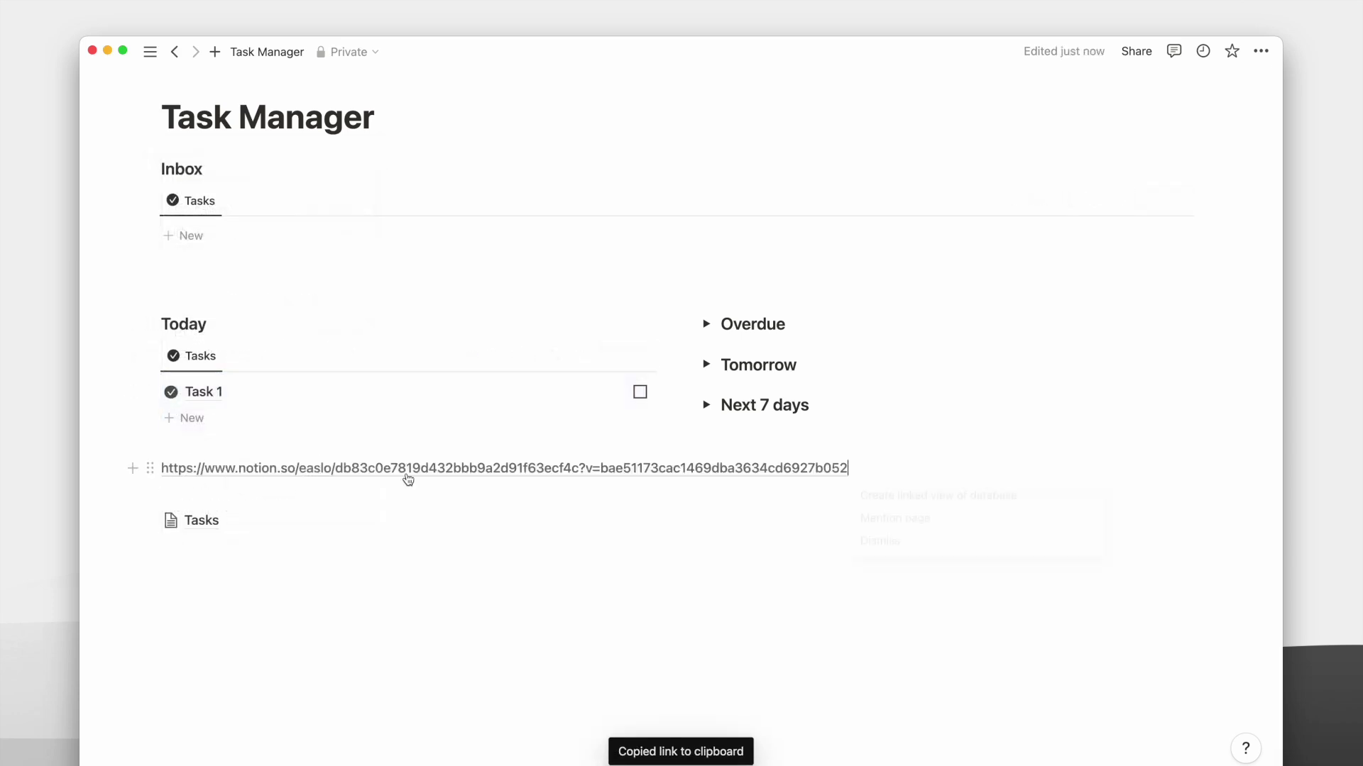
click(916, 495)
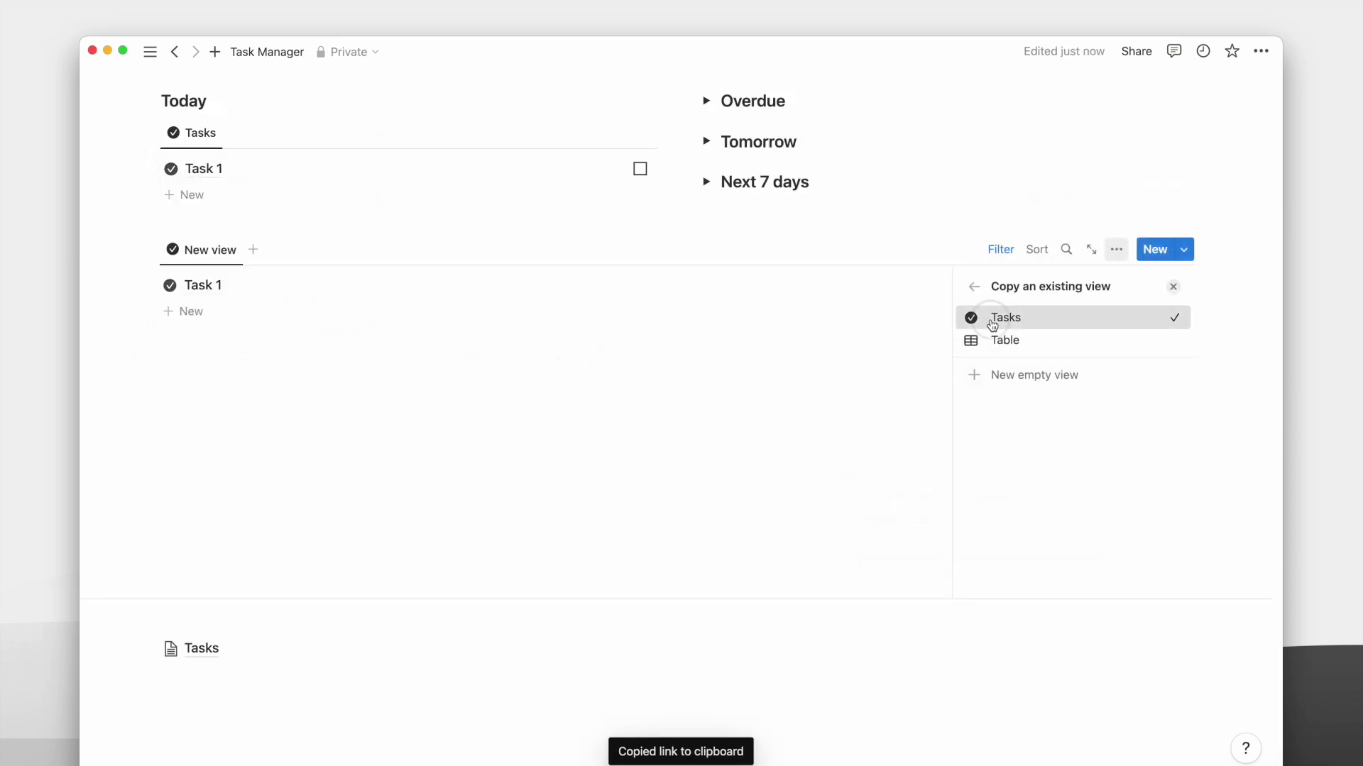
click(994, 319)
click(1076, 367)
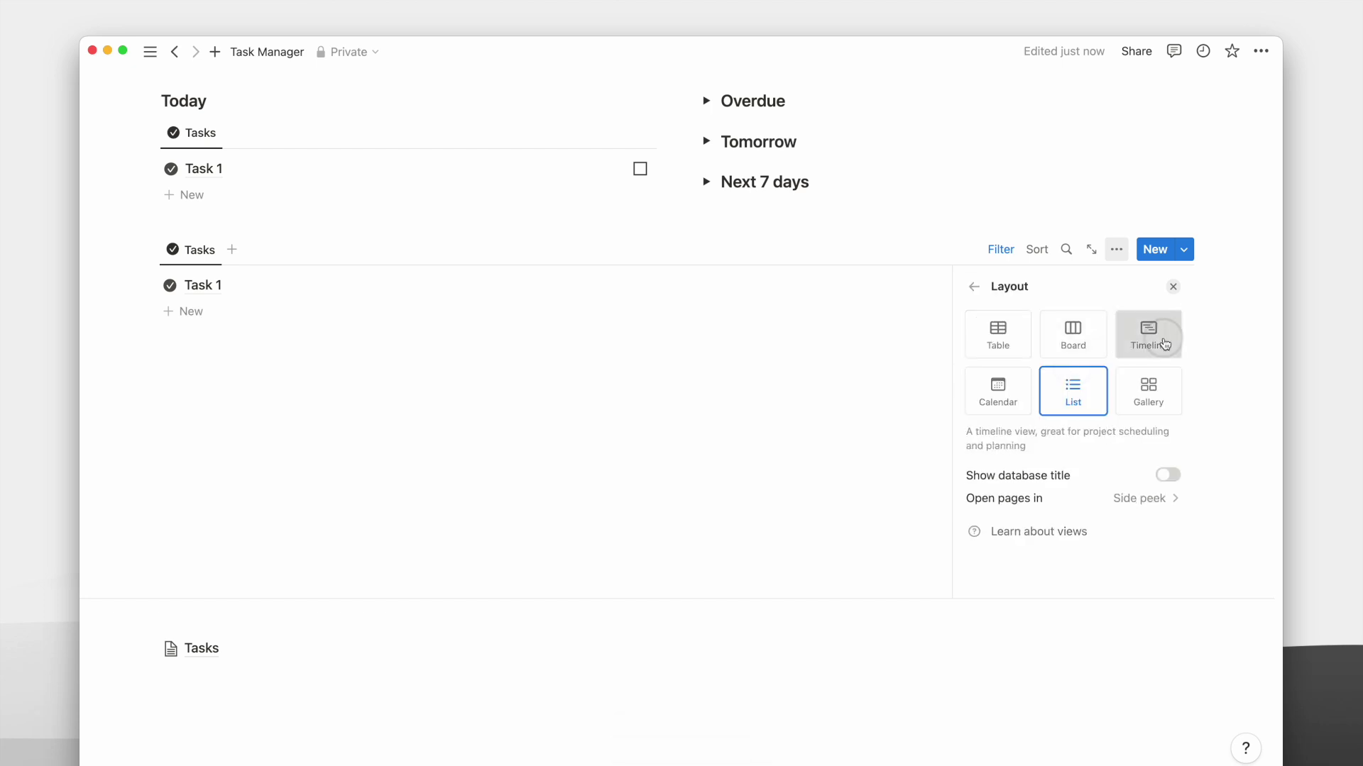
click(1147, 333)
click(1172, 286)
Set the timeline's When filter to Is within This week and hide the filter bar.
click(1006, 345)
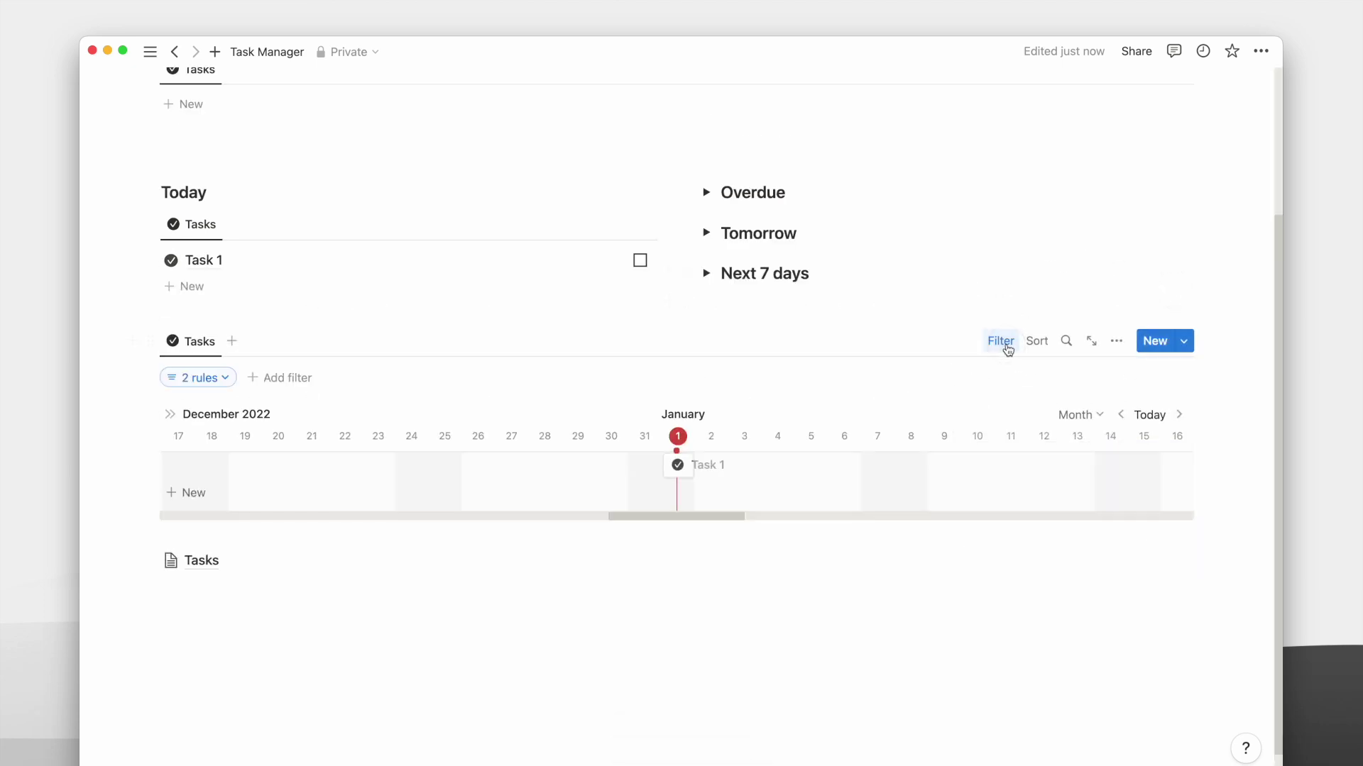
click(207, 381)
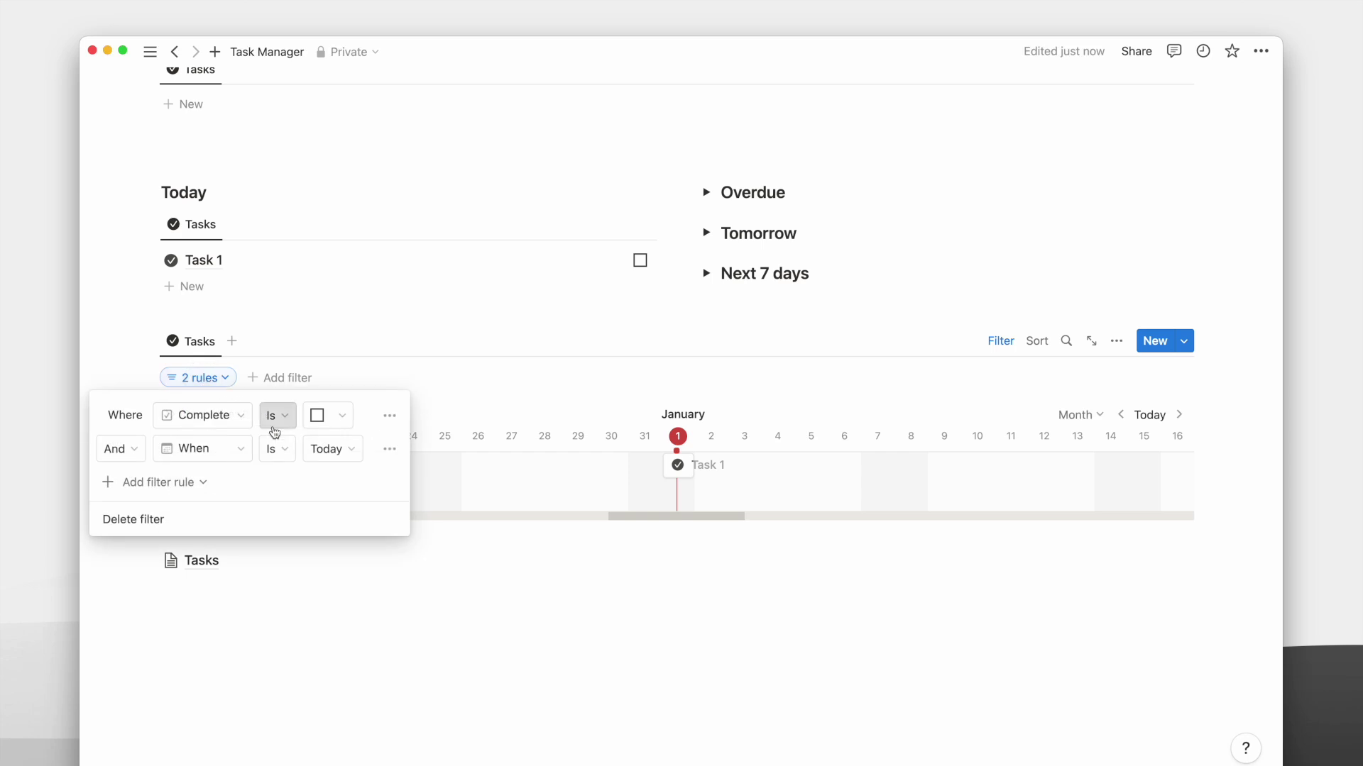
click(269, 450)
click(276, 594)
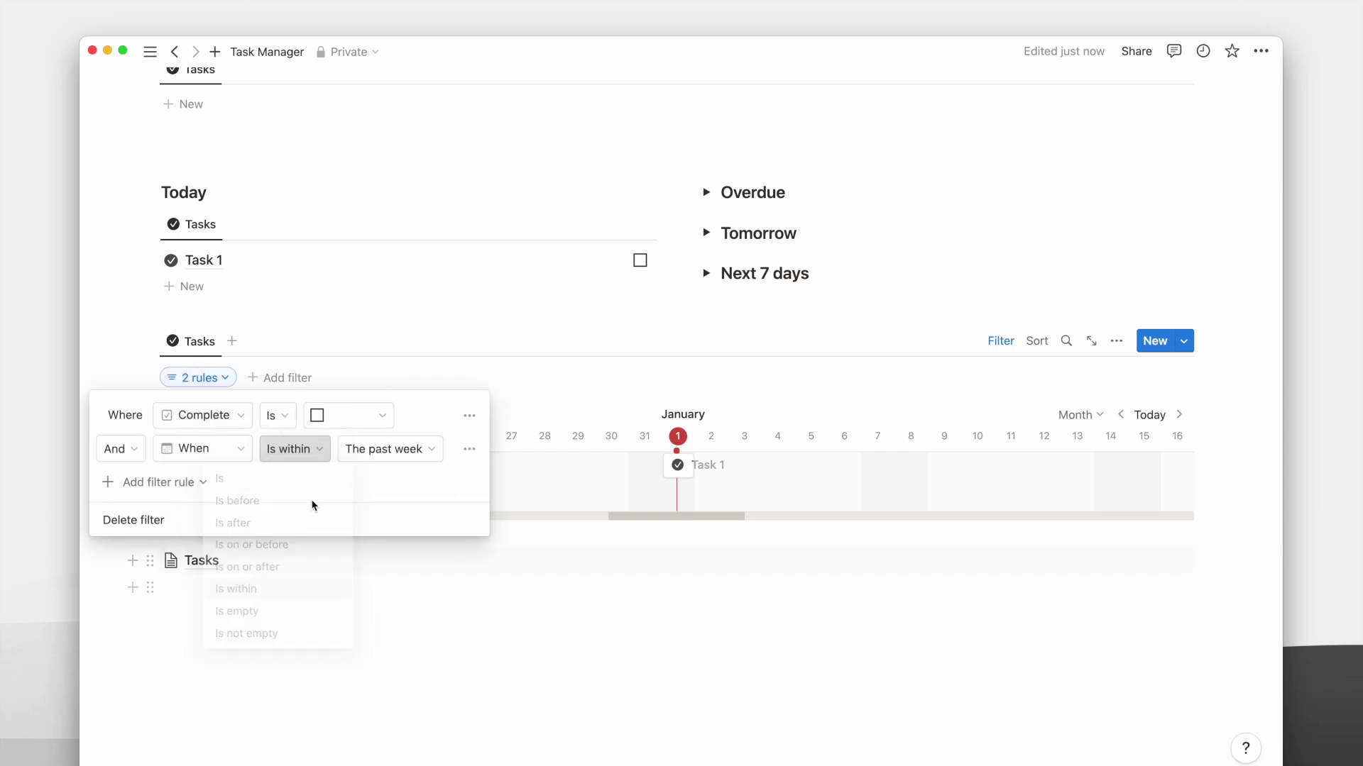
click(370, 463)
click(366, 479)
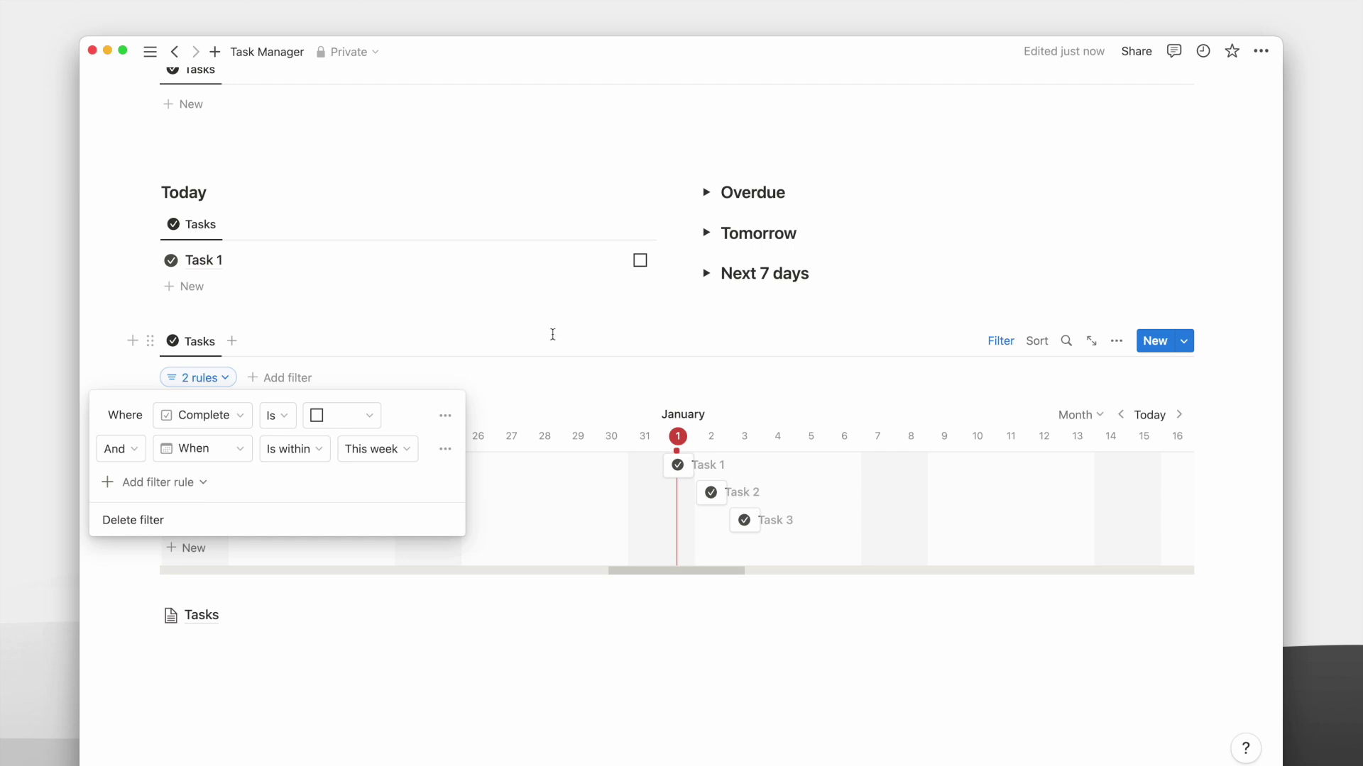
click(675, 337)
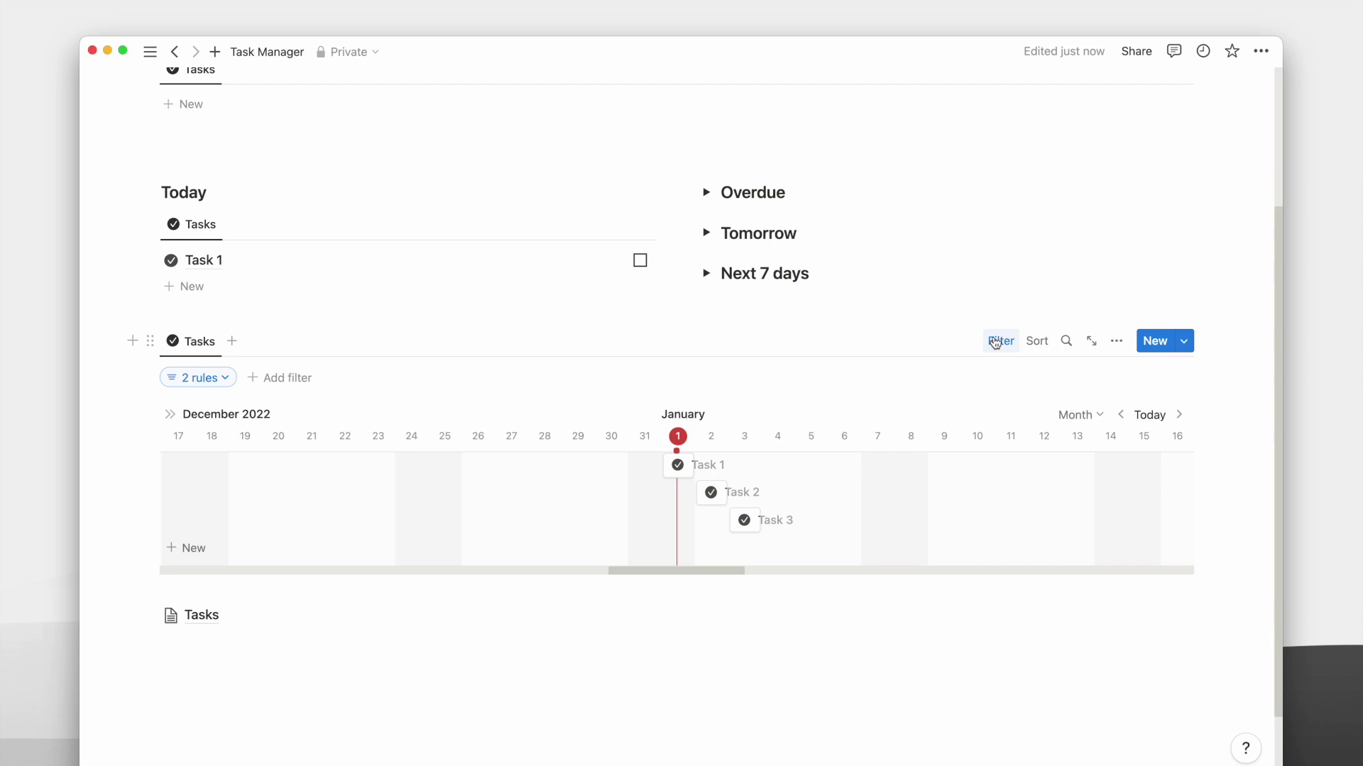
click(996, 343)
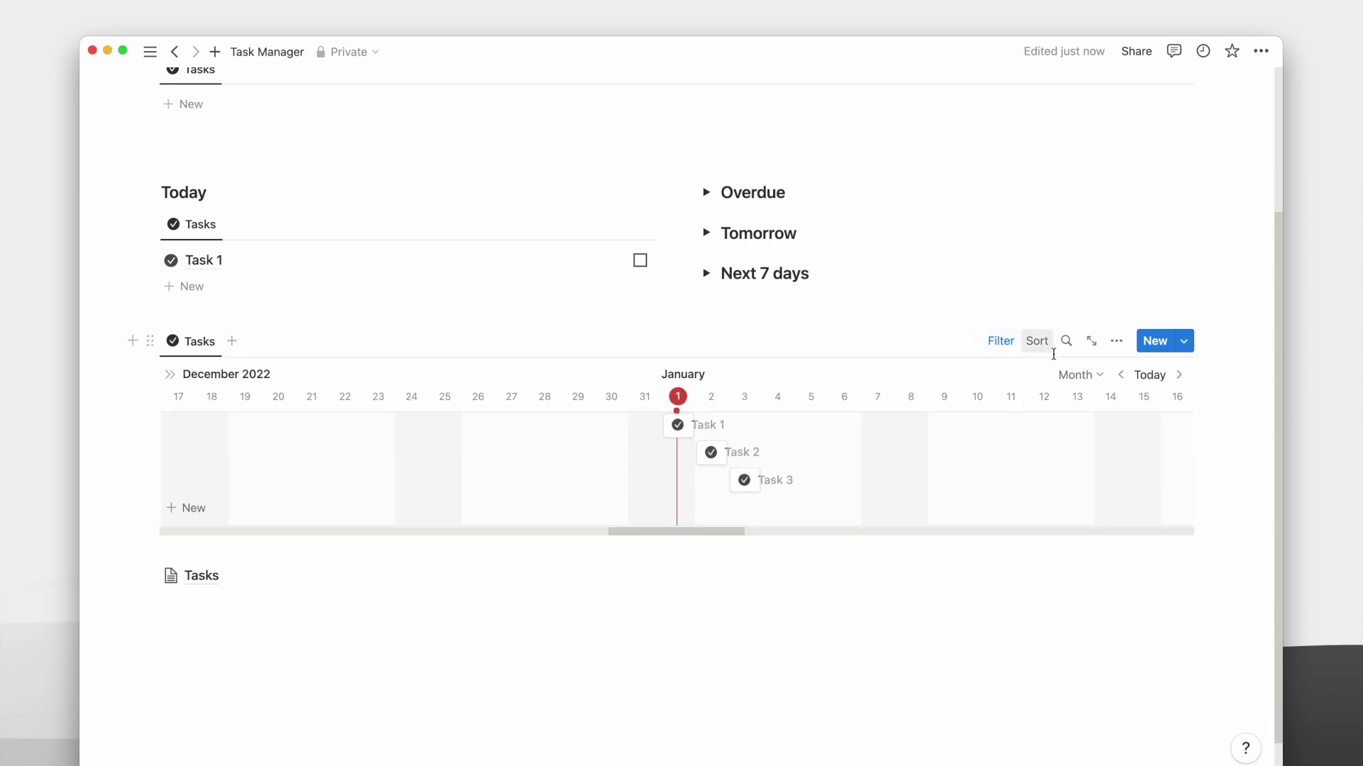
Scale the timeline by Week, drag Task 3 to Monday the 2nd, and add a heading 3 above.
click(1080, 374)
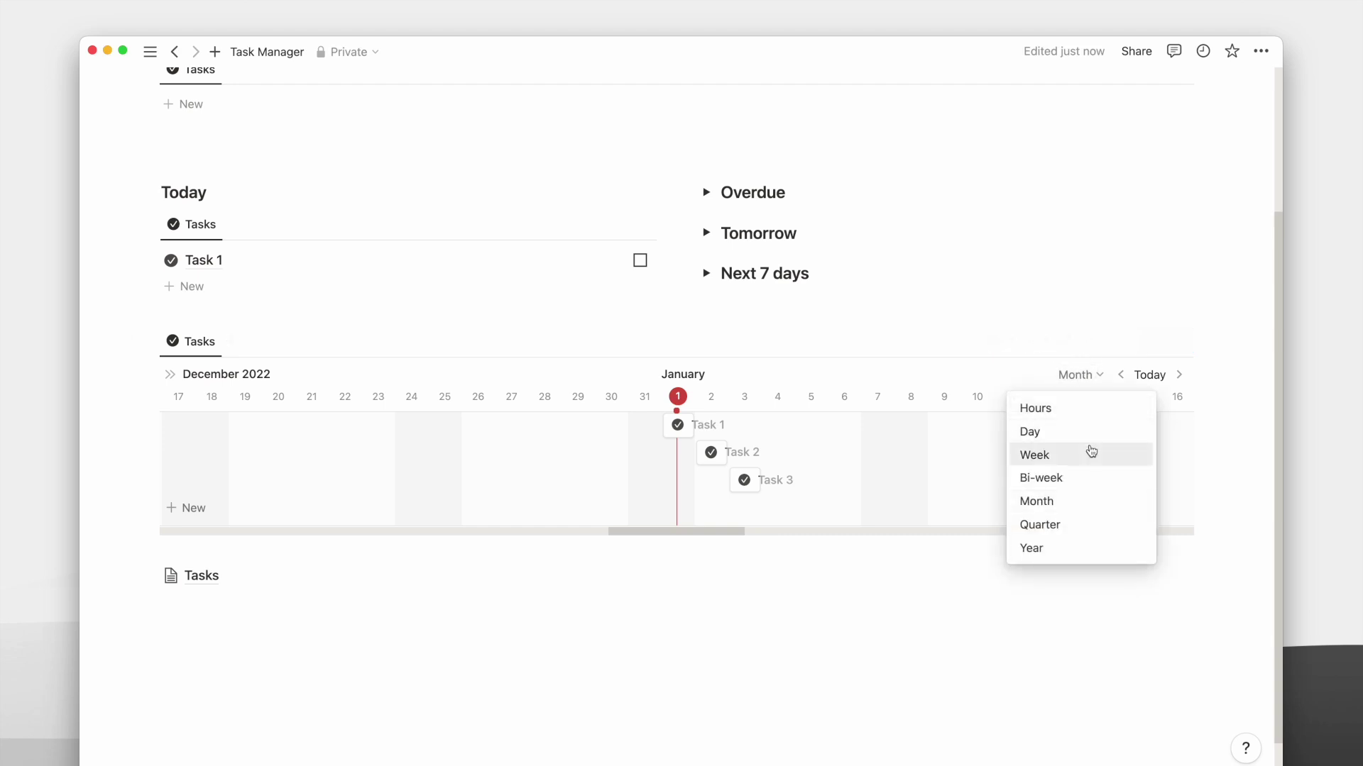
click(1090, 452)
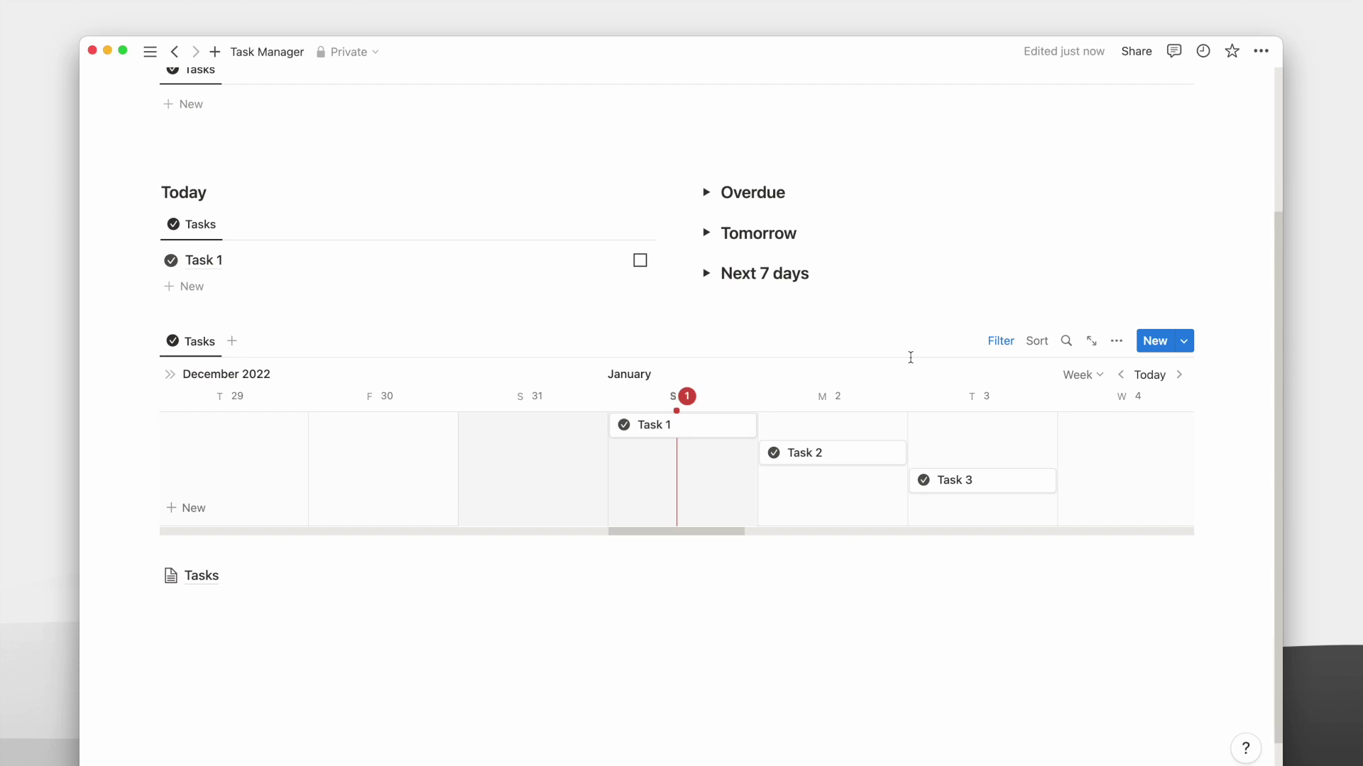
drag(983, 480, 878, 338)
alt+click(134, 341)
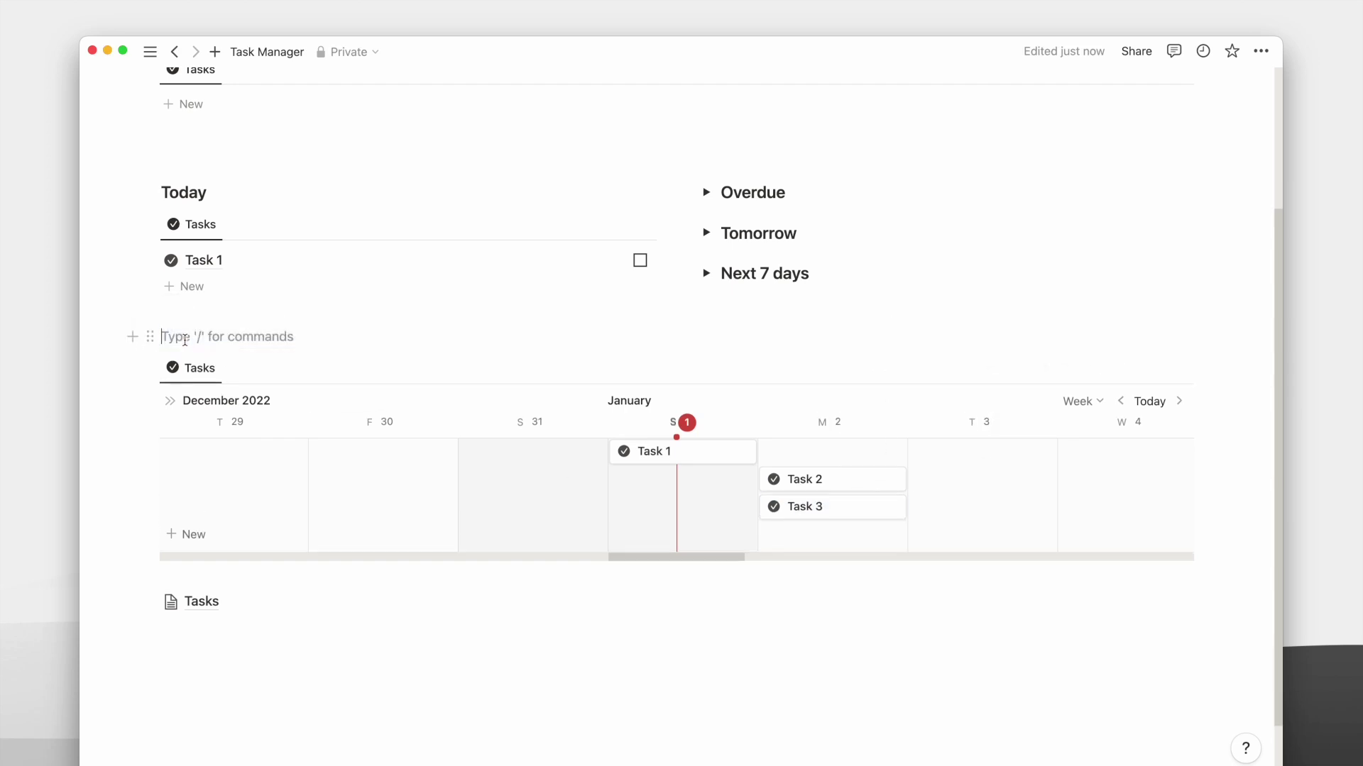
key(super+alt+3)
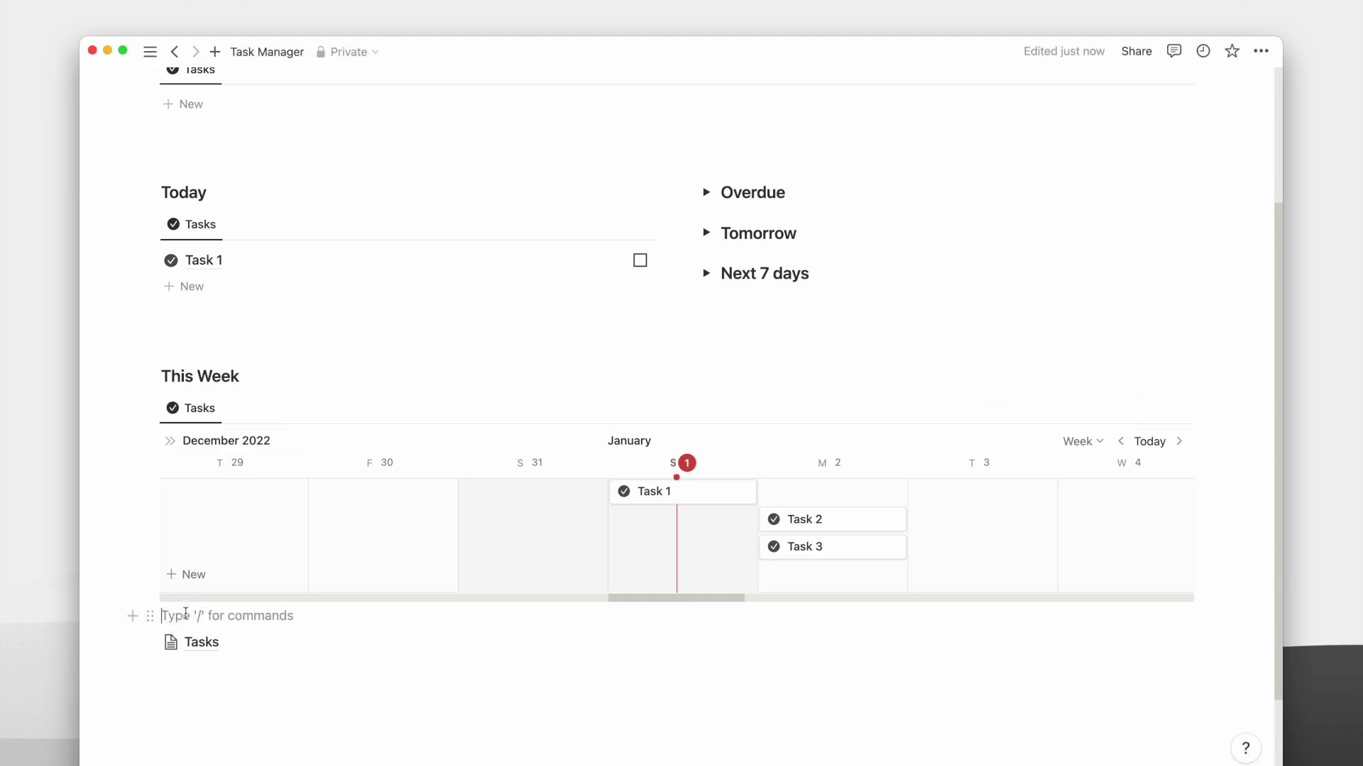
Insert a two-column layout below the timeline with a Heading 3 'Unscheduled' on the left.
key(Return)
key(Return)
click(189, 640)
scroll(192, 624, down, 5)
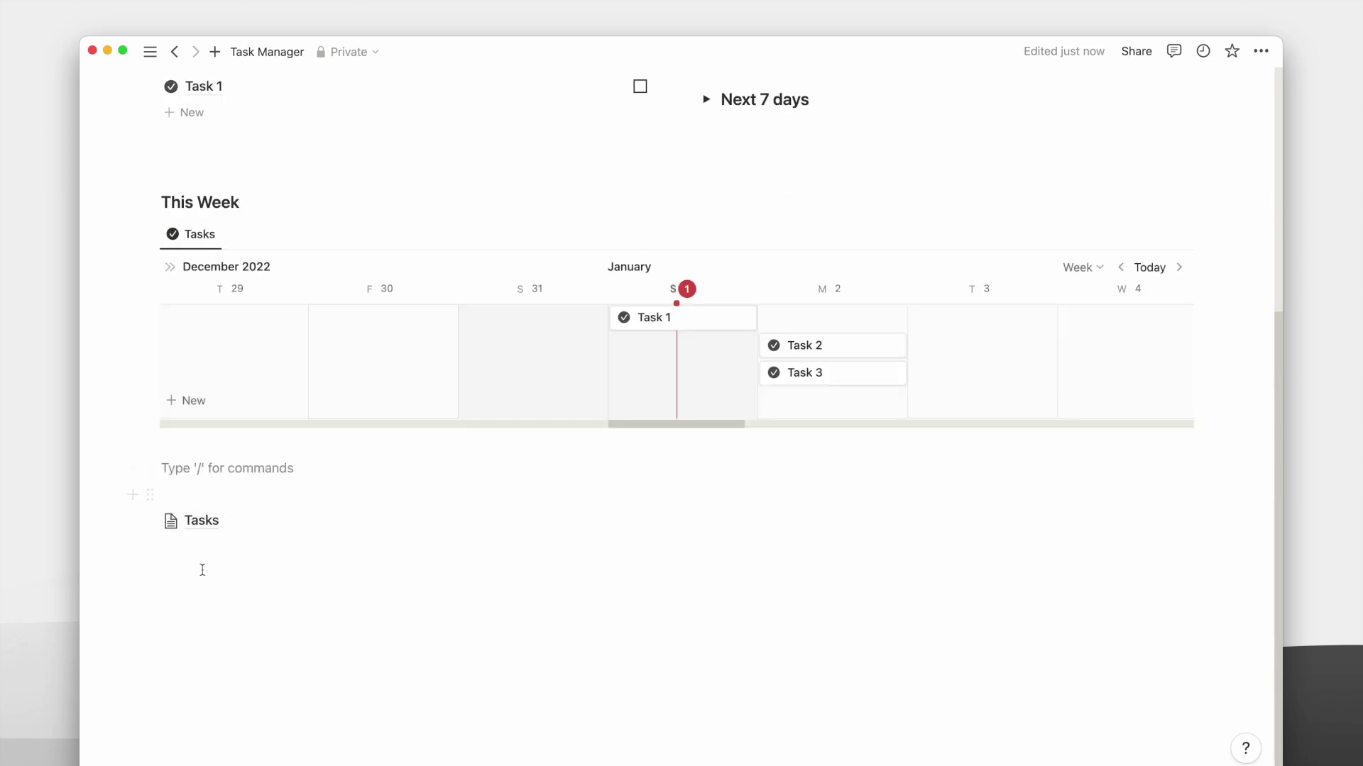
text(/col)
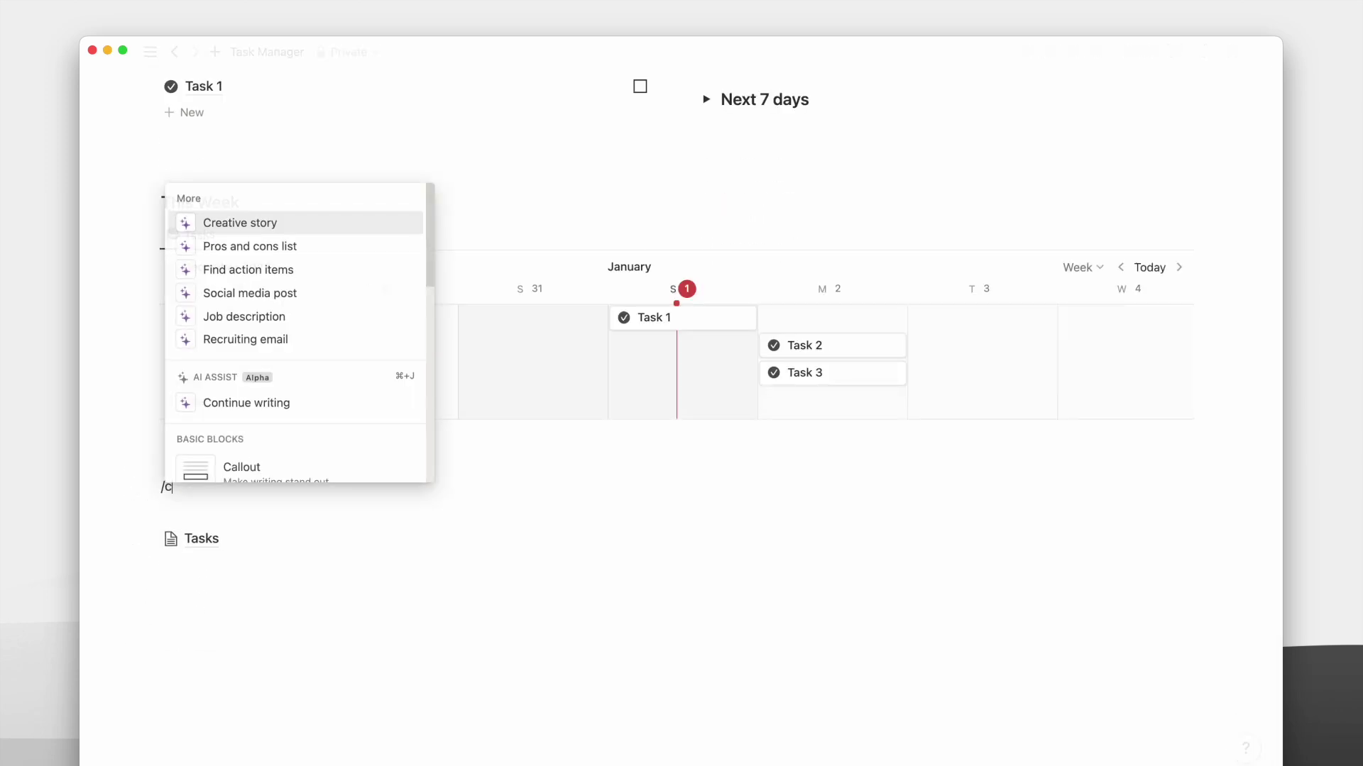
key(Return)
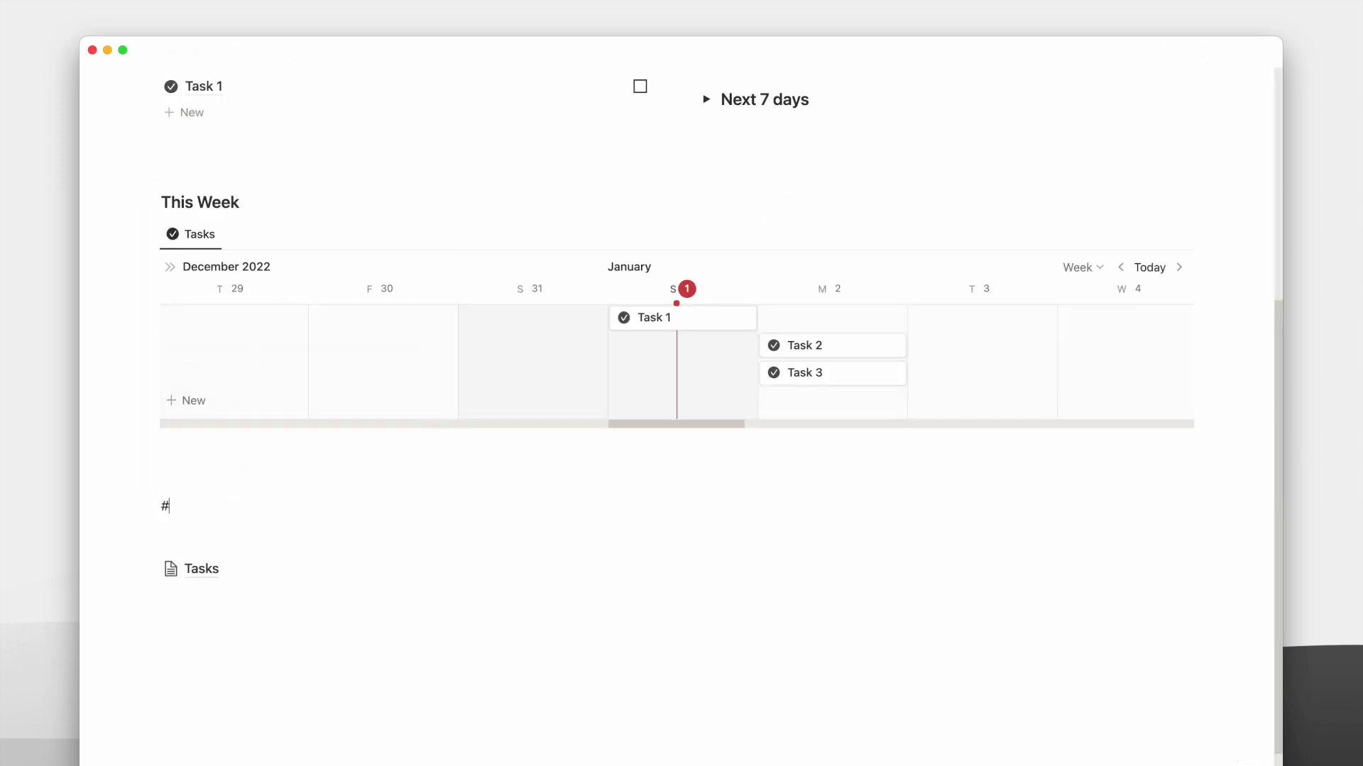
text(### Unscheduled)
Add a linked Tasks view under Unscheduled filtered to When is empty, and narrow the column.
key(Return)
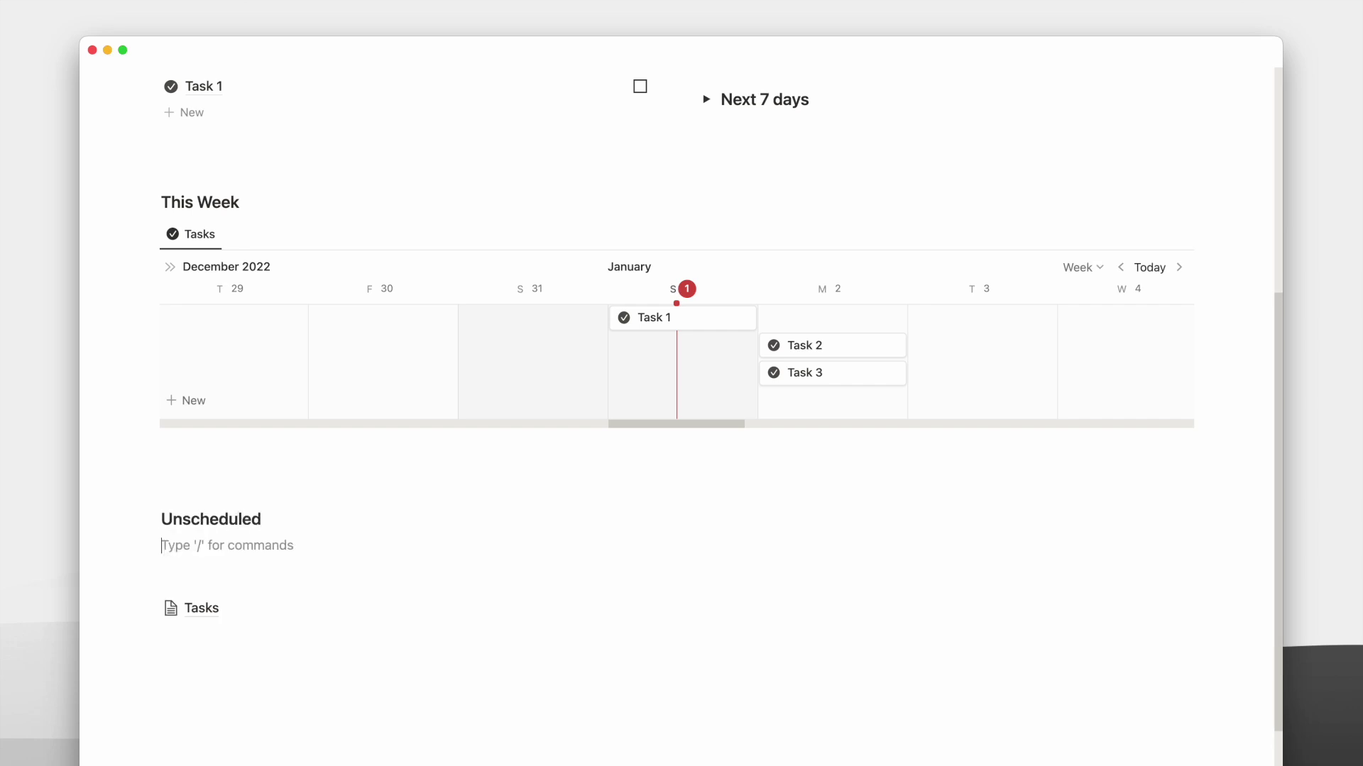
key(super+v)
click(531, 597)
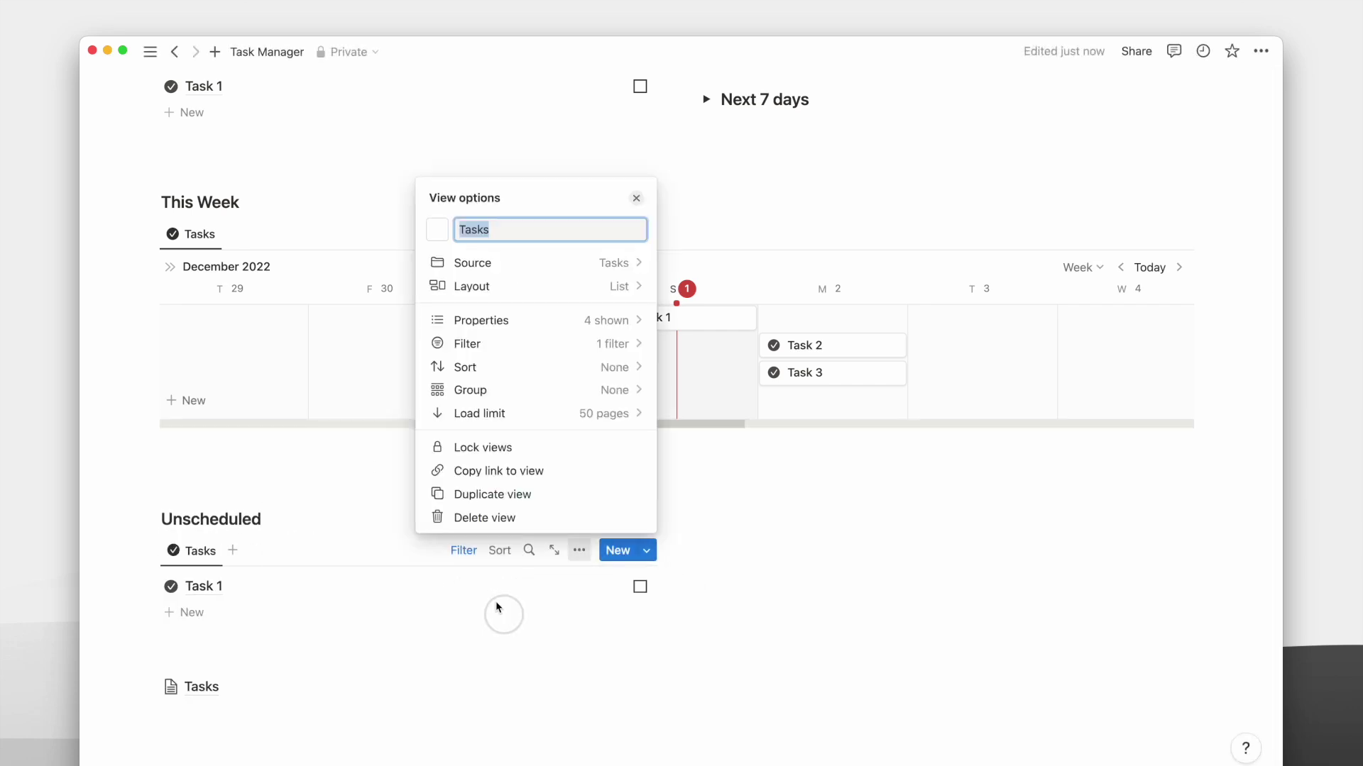
click(457, 552)
click(202, 586)
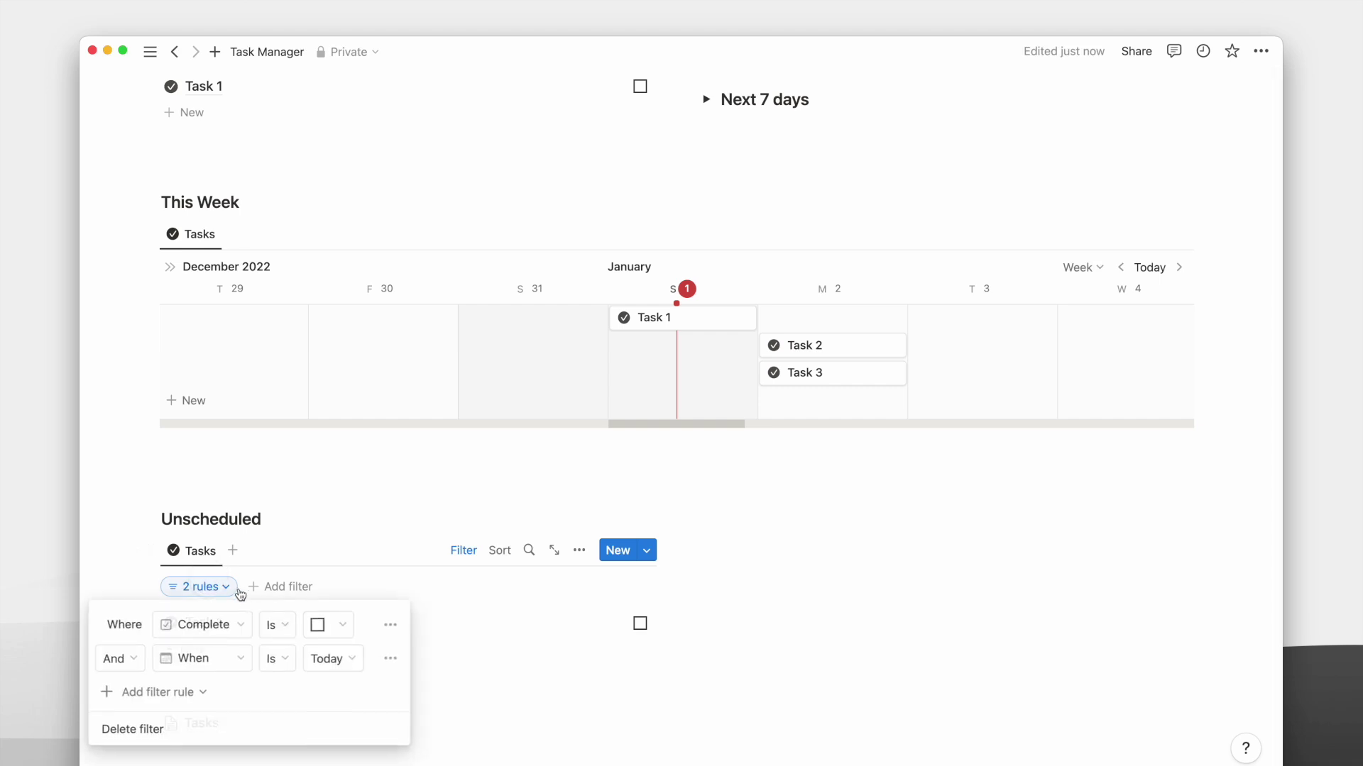
click(277, 659)
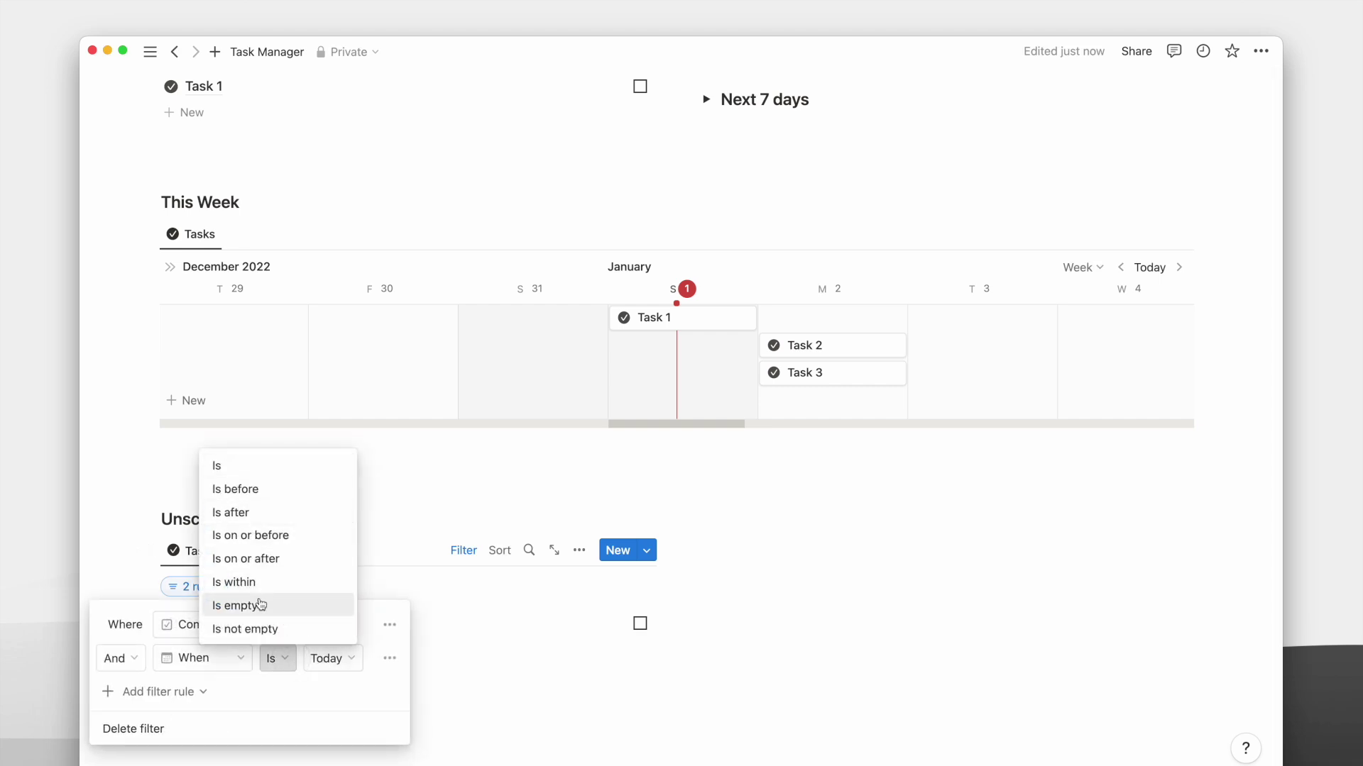
click(242, 605)
click(462, 516)
drag(667, 612, 522, 617)
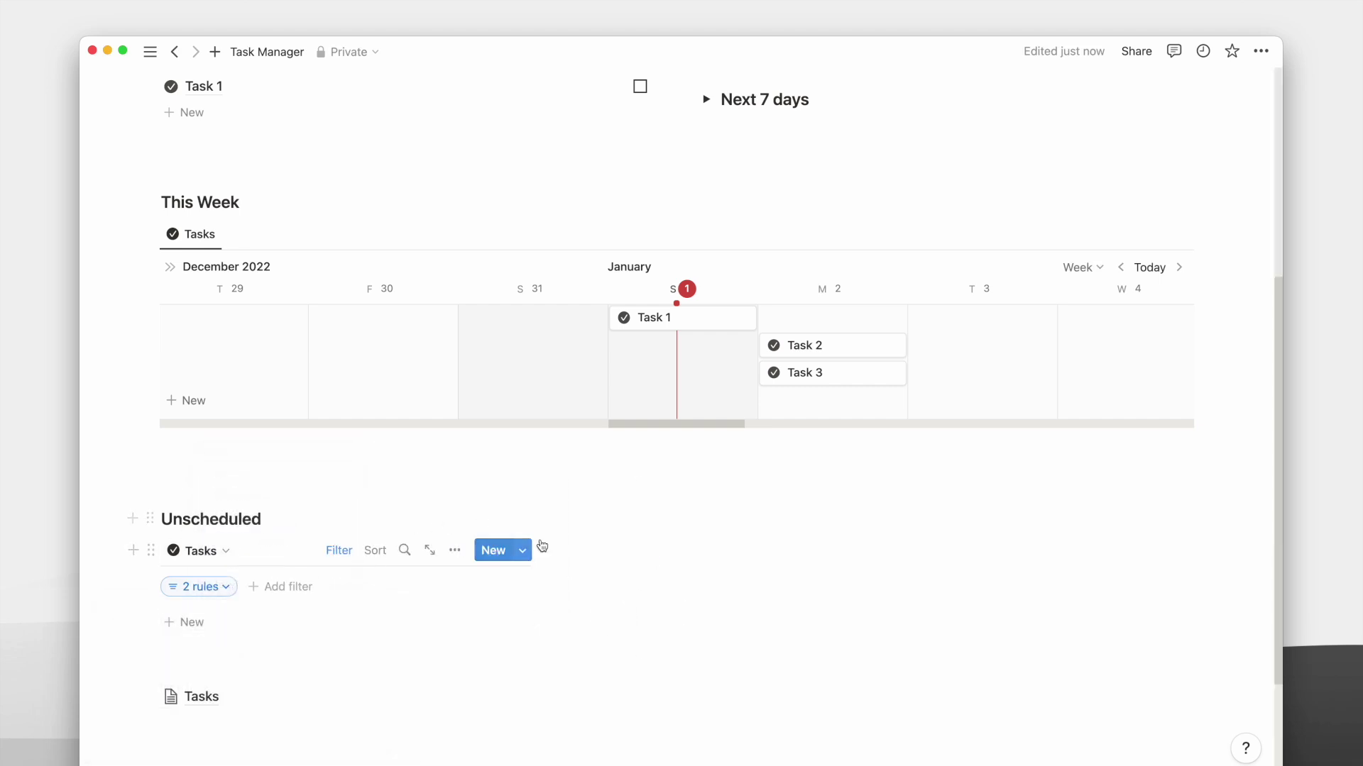
click(592, 509)
Add a Calendar heading with a linked Tasks view laid out as a month calendar.
text(###)
key(Return)
key(ctrl+v)
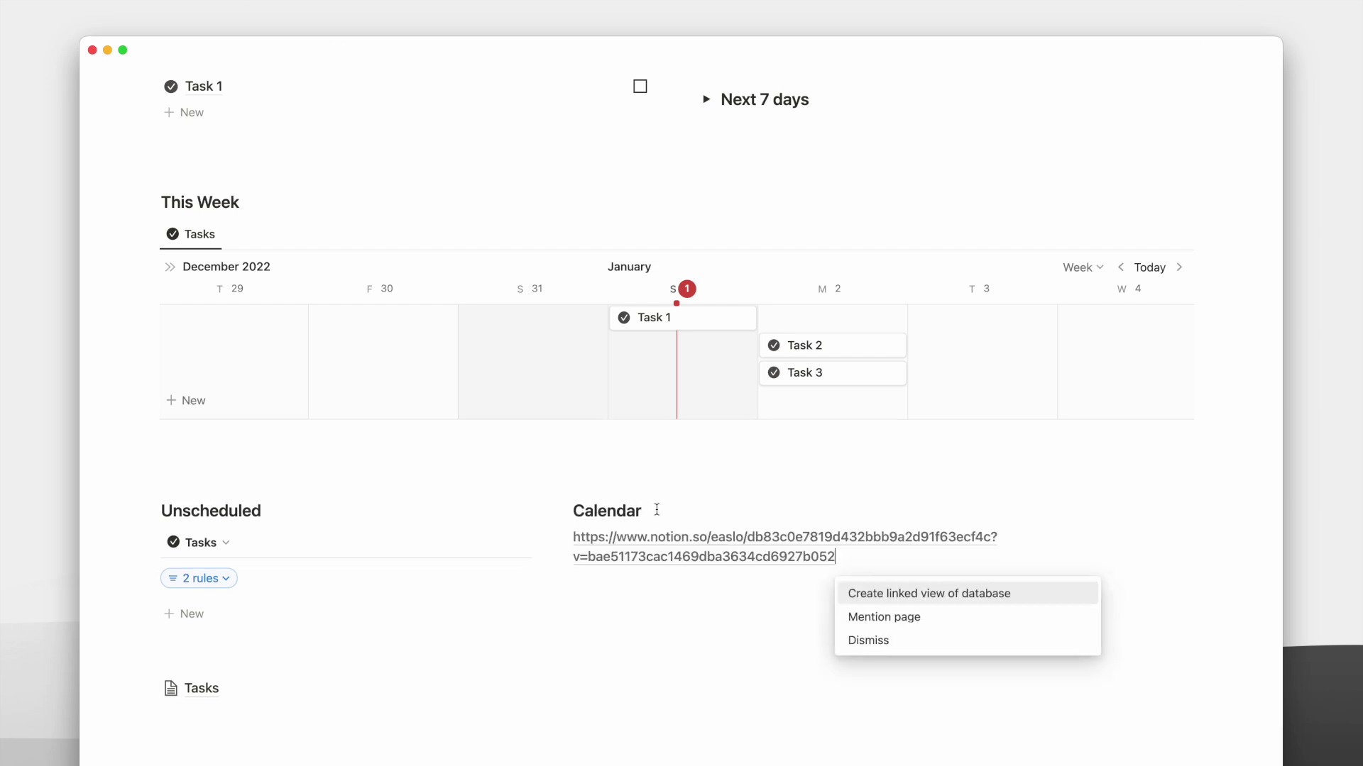
click(890, 589)
click(1016, 313)
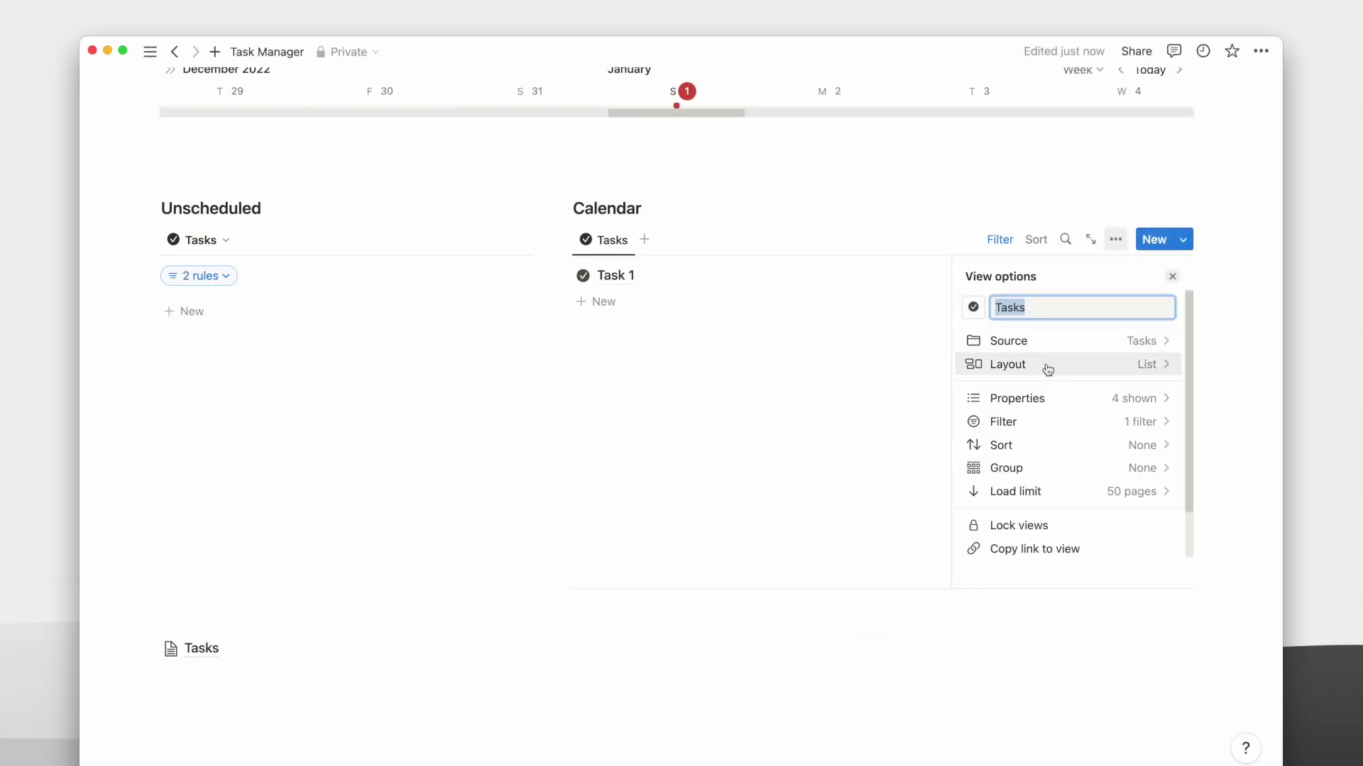
click(1045, 365)
click(1001, 378)
click(772, 232)
Remove both calendar filter rules and show the Complete checkbox on calendar cards.
click(999, 239)
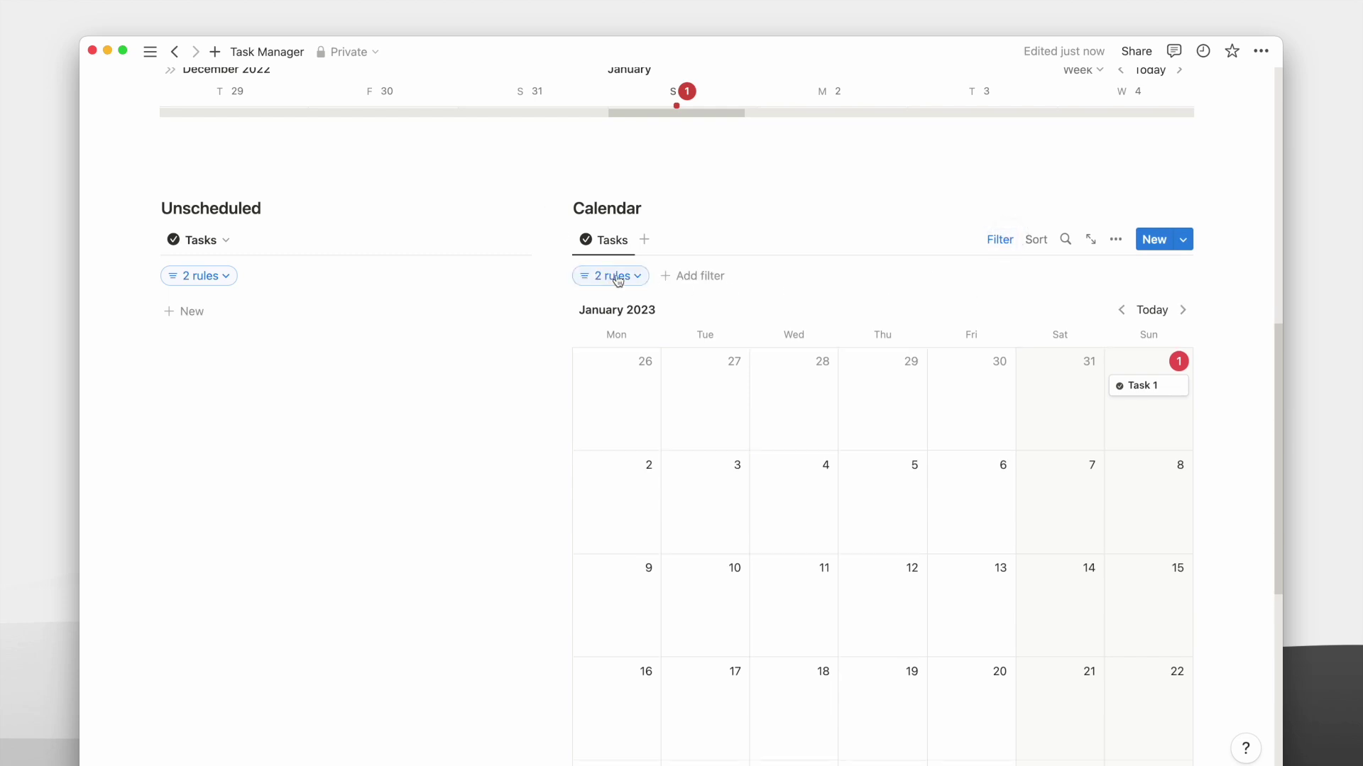
click(611, 276)
click(750, 314)
click(754, 344)
click(751, 314)
click(774, 345)
click(1116, 239)
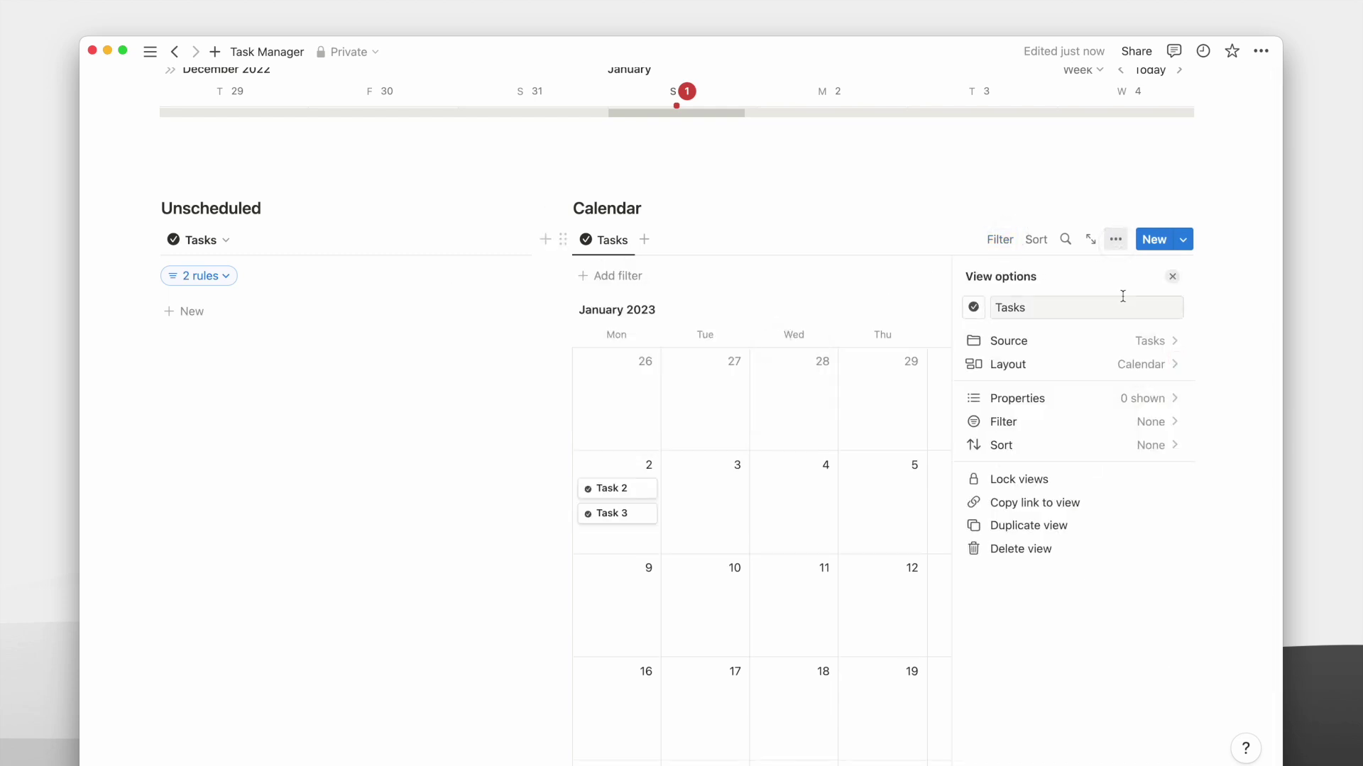
click(1065, 395)
click(1155, 367)
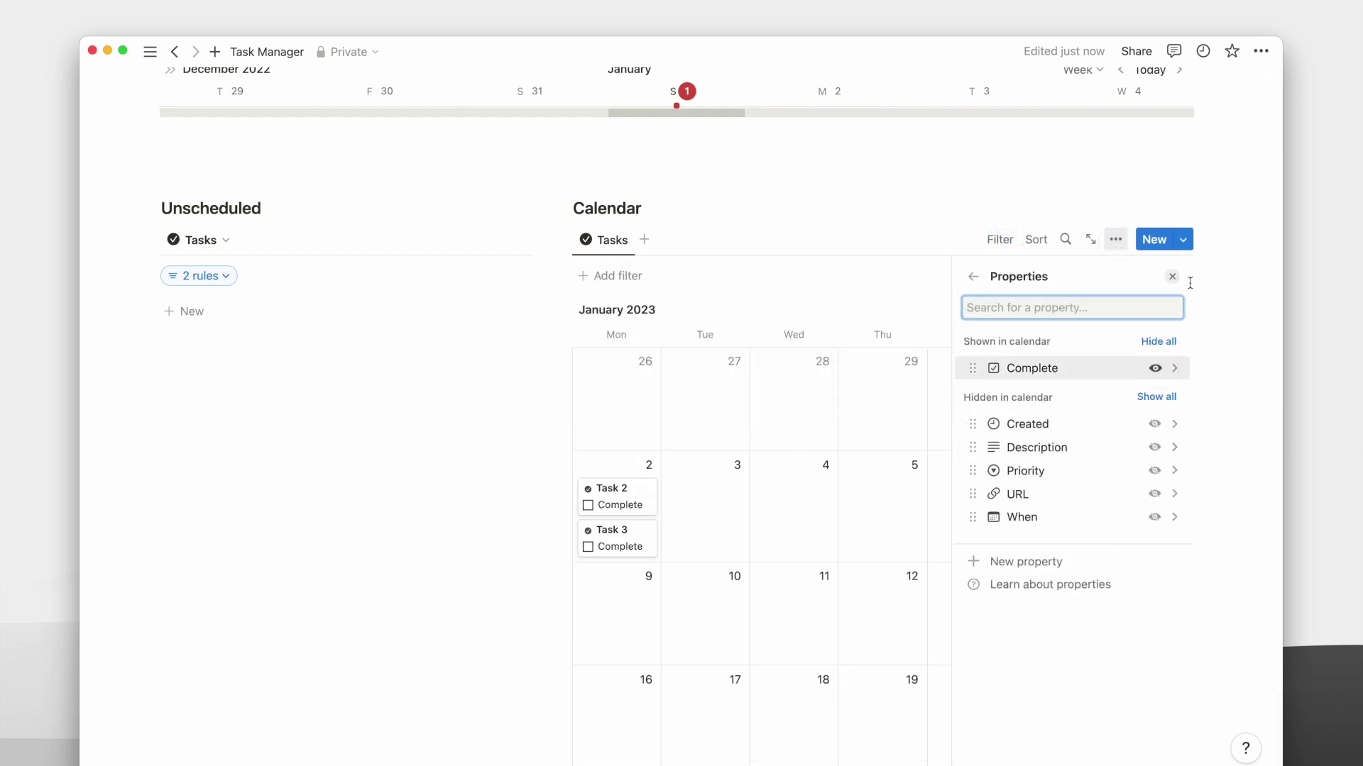
click(1172, 276)
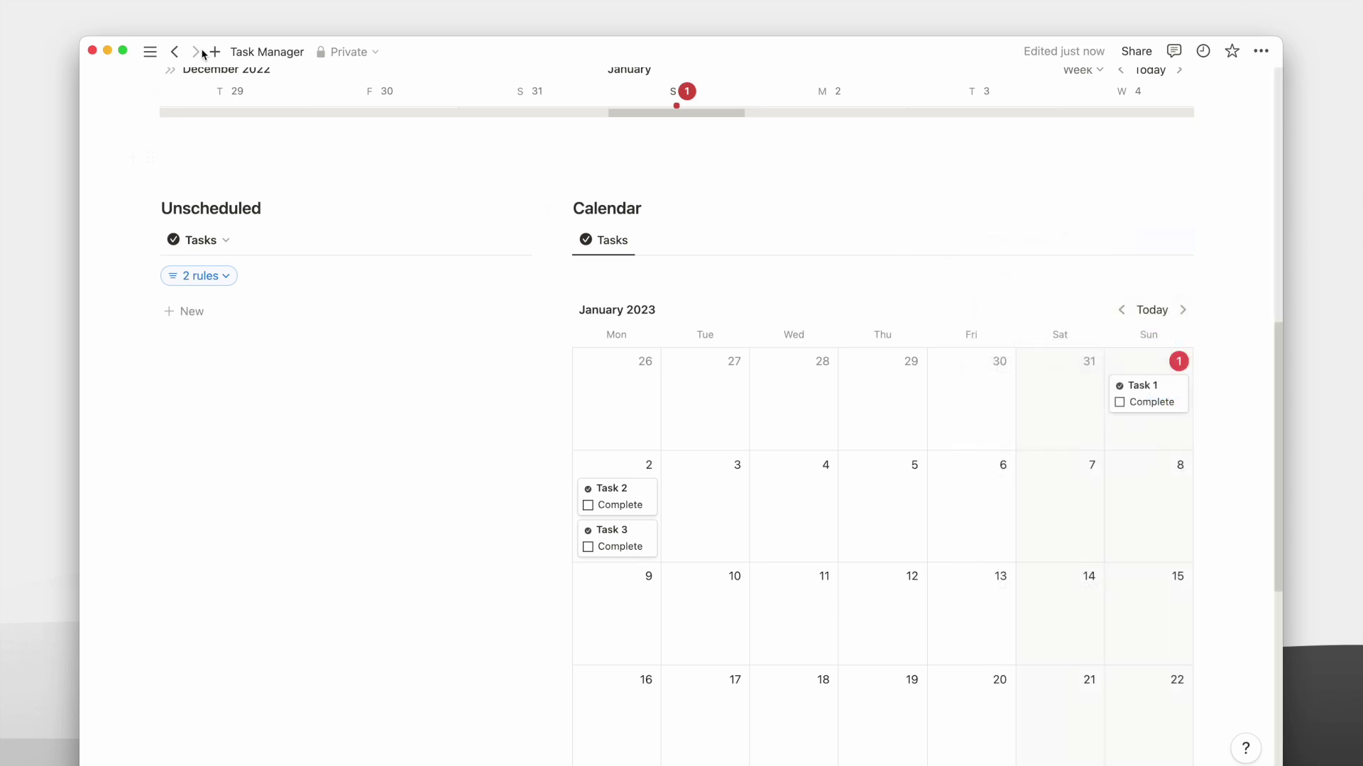
Add 'Task 4' to the Unscheduled list and drag it onto January 3 in the calendar.
scroll(398, 249, up, 1)
click(296, 330)
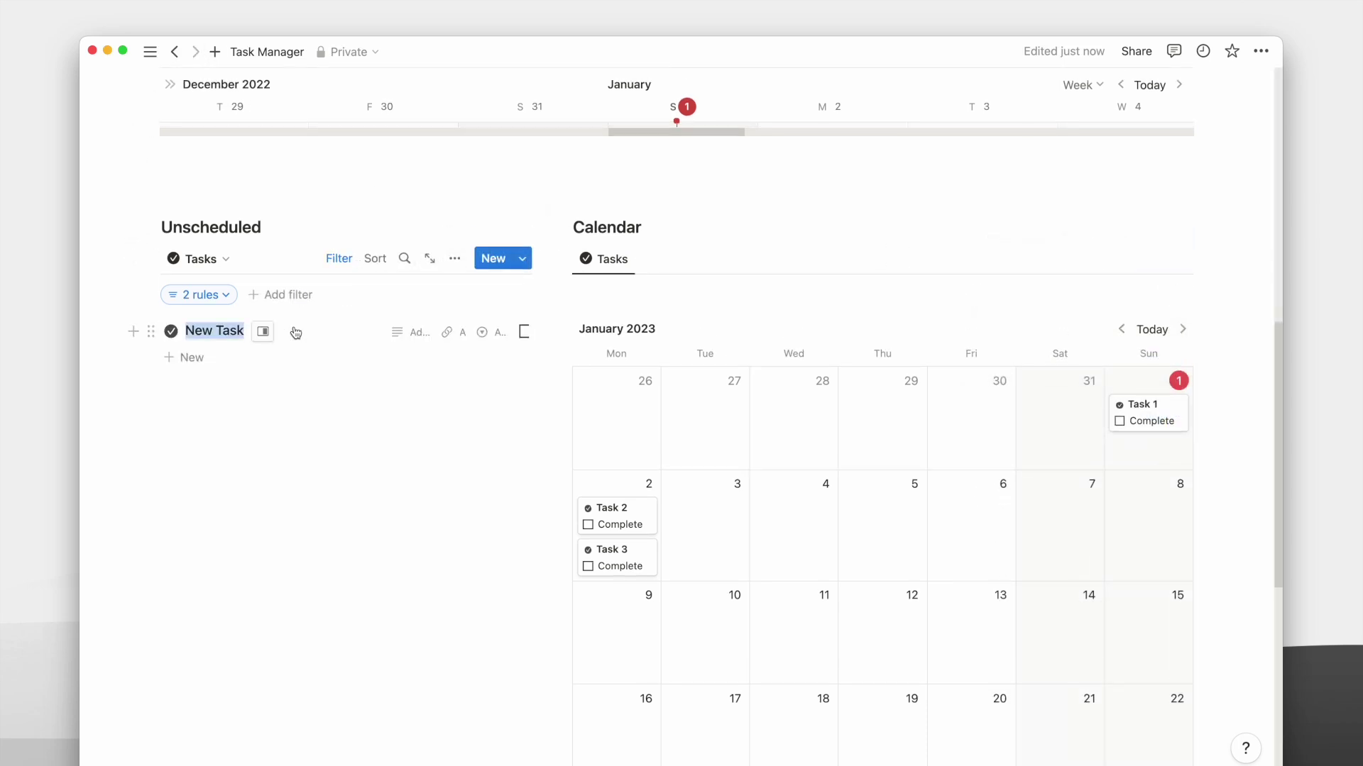
text(Task 4)
click(356, 459)
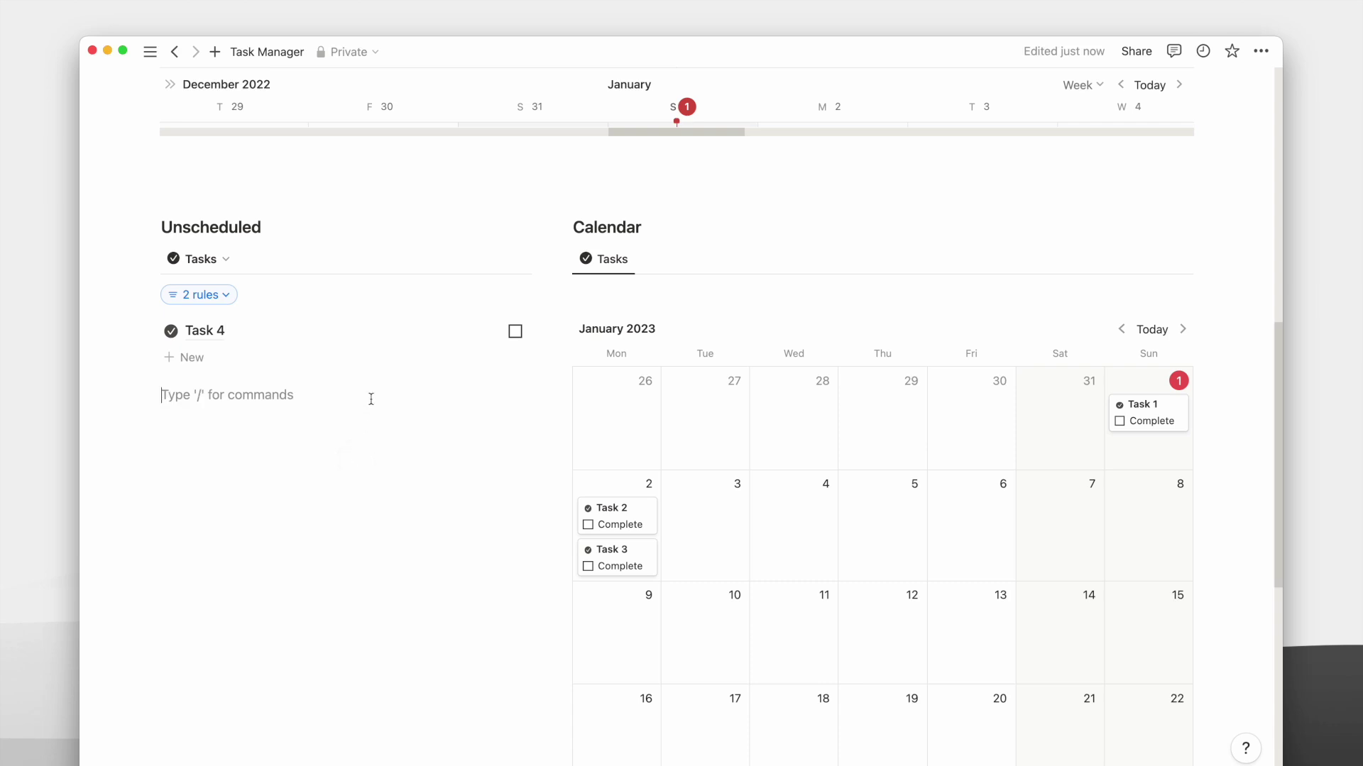
drag(343, 332, 742, 488)
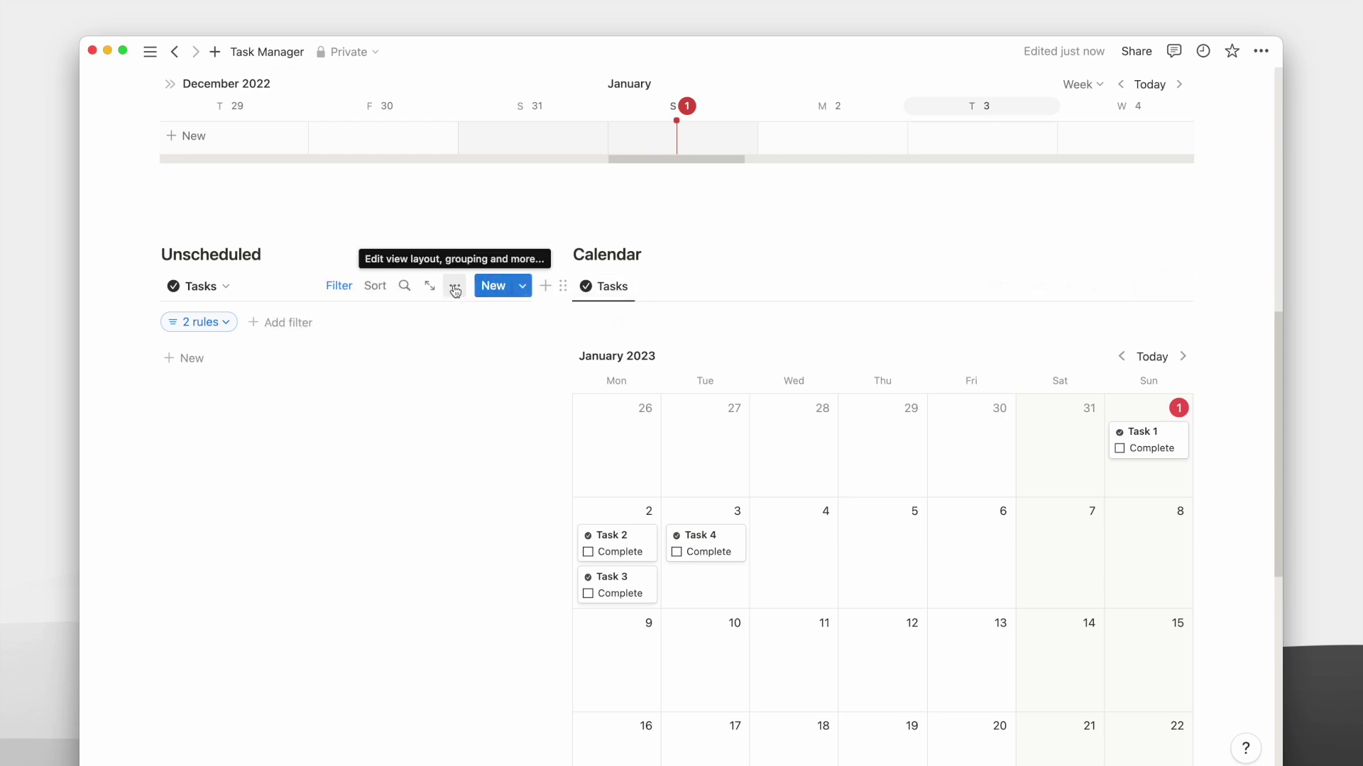
Hide the Description property from the Unscheduled list.
click(338, 286)
click(454, 285)
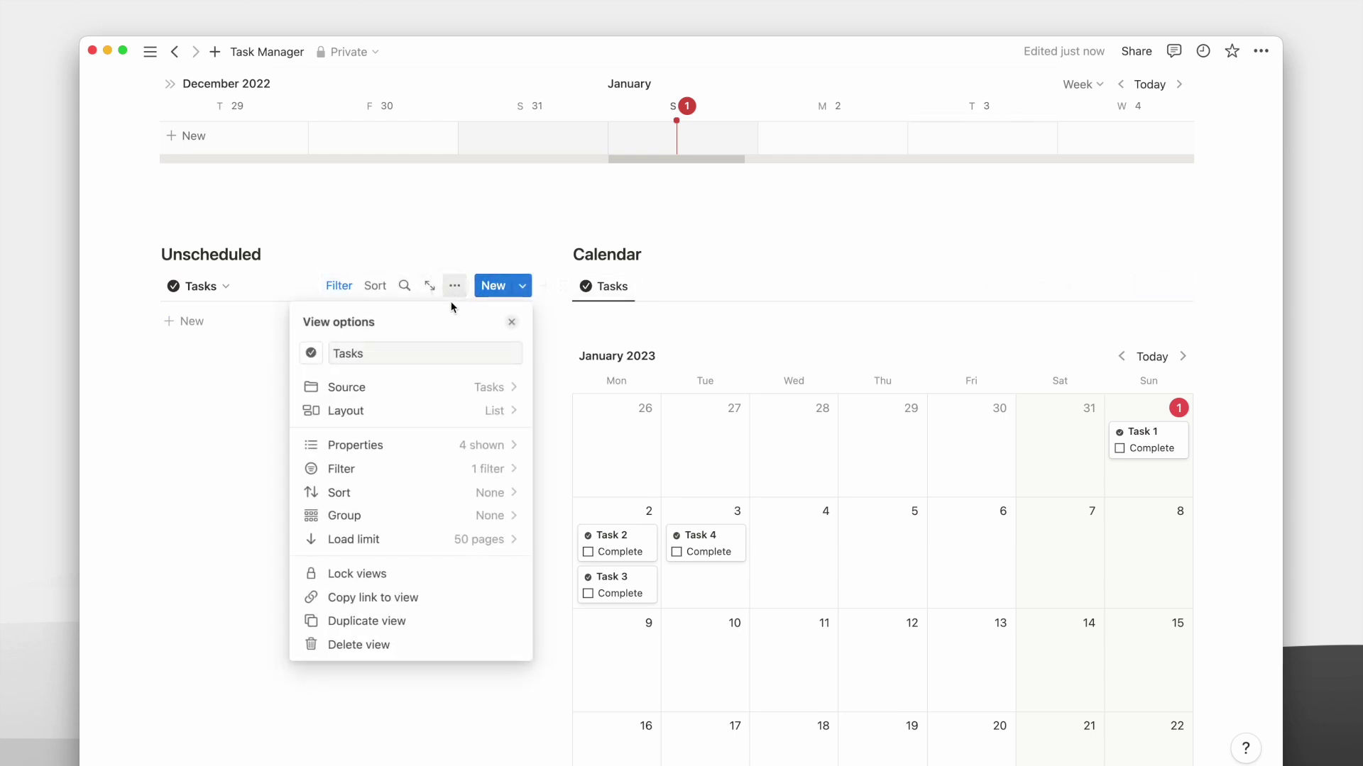
click(418, 443)
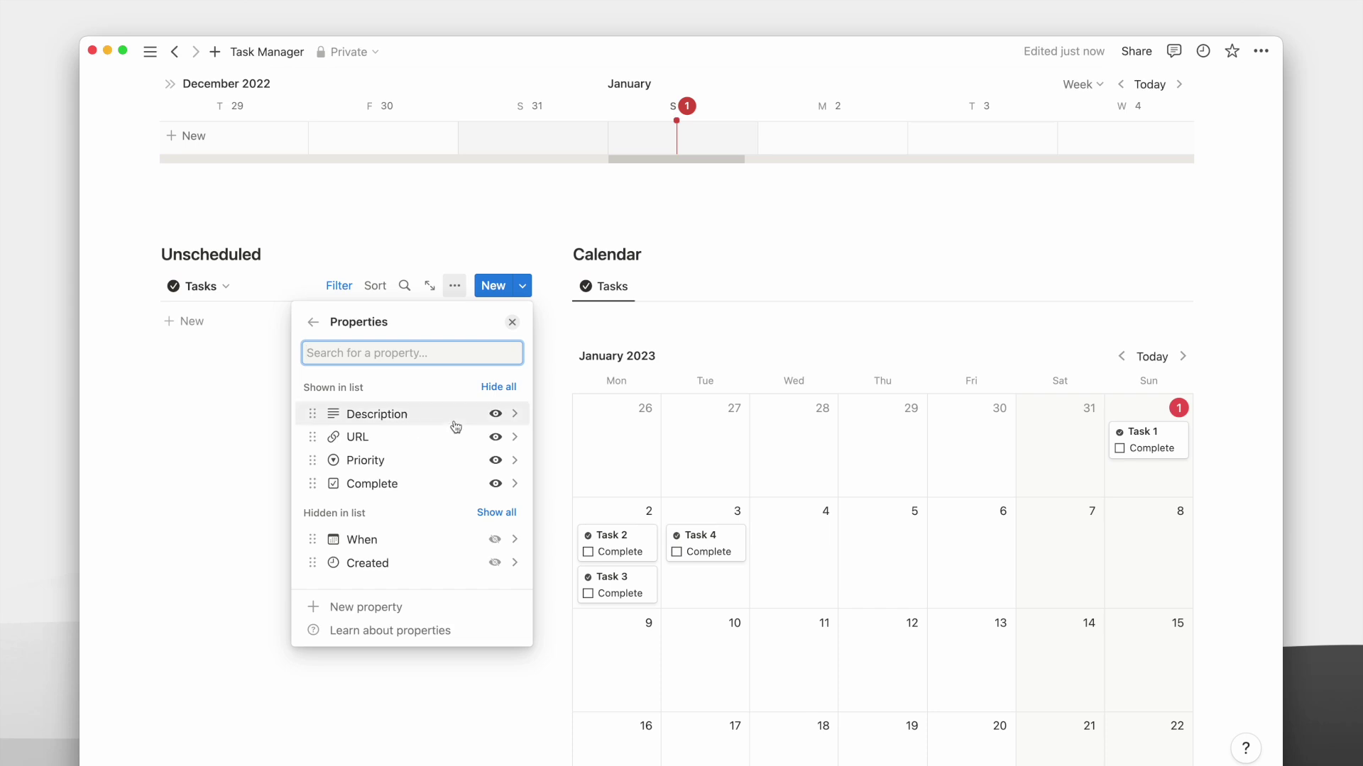
click(495, 414)
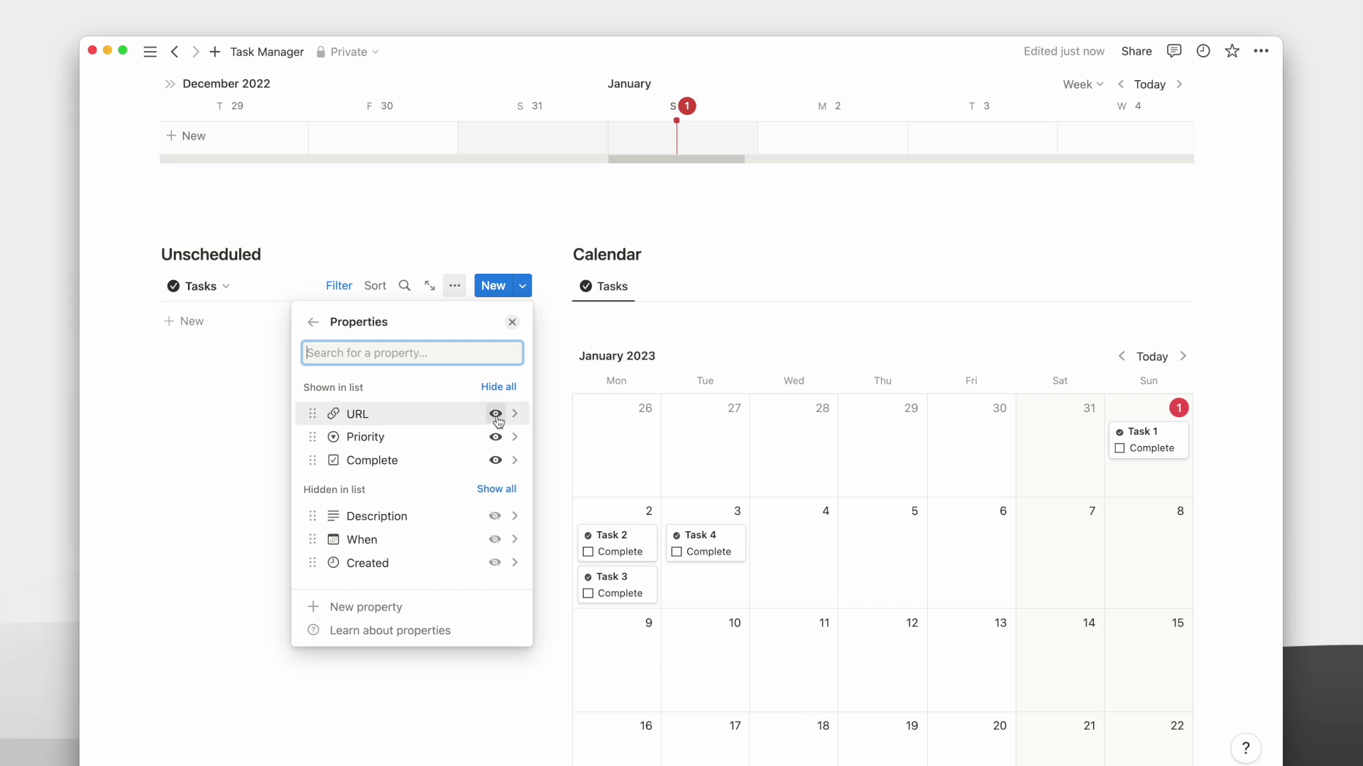
click(231, 426)
Add a linked Tasks table under Completed, naming the view 'Tasks' with a check icon.
scroll(289, 425, down, 4)
click(280, 491)
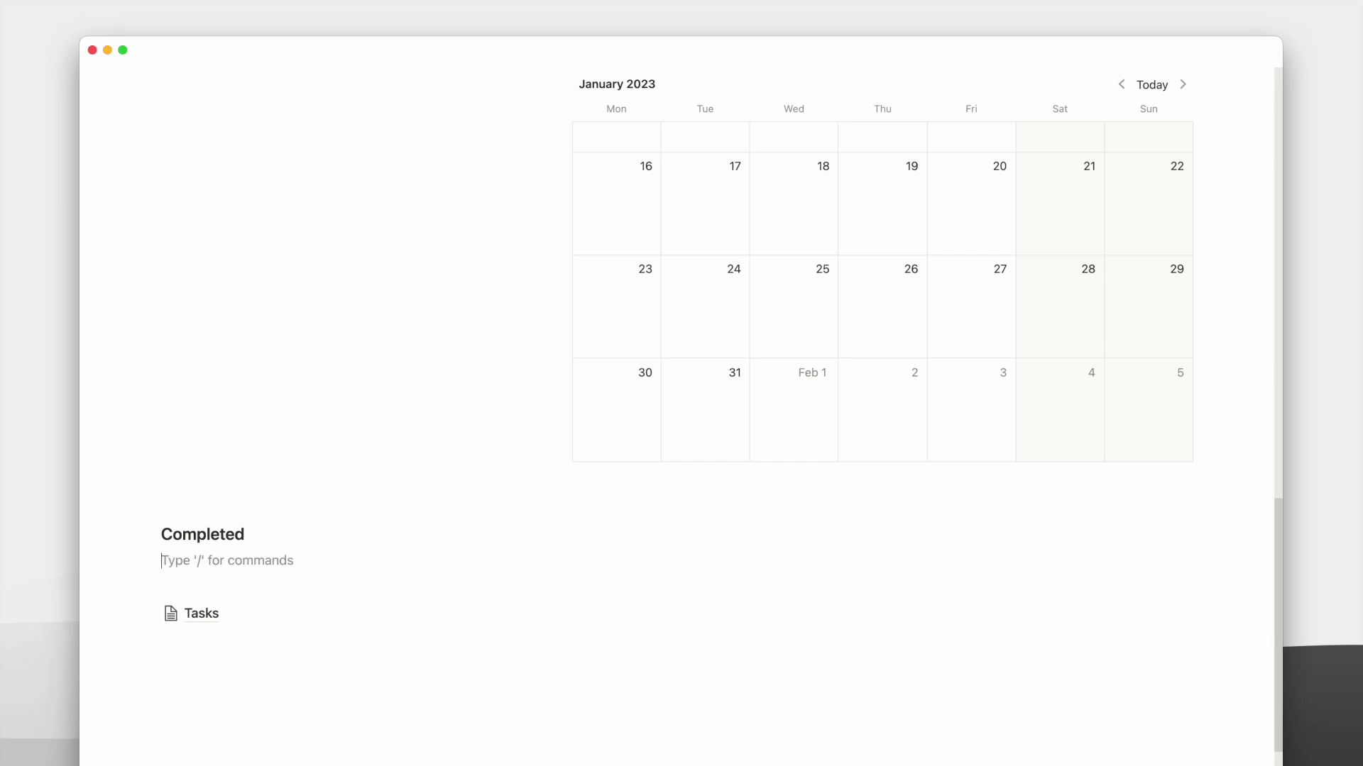
click(1079, 590)
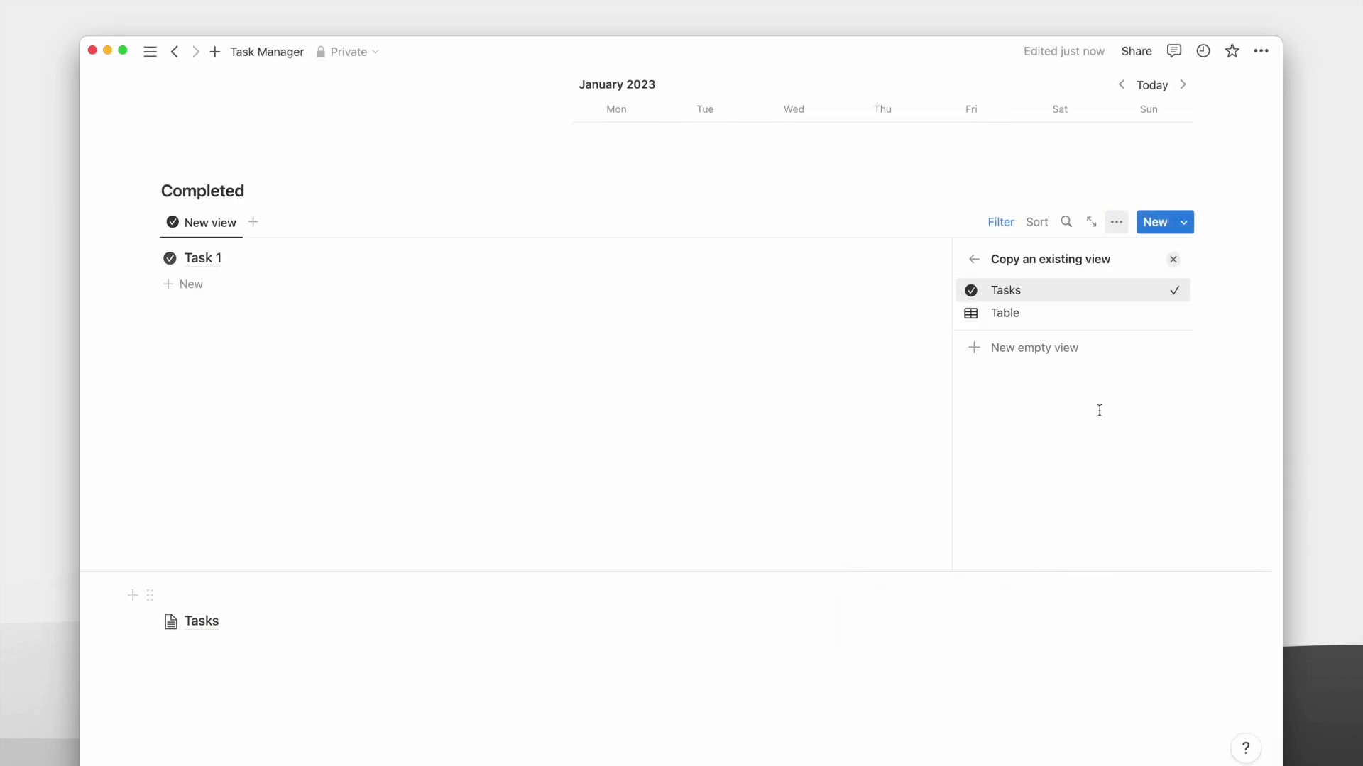
click(1022, 314)
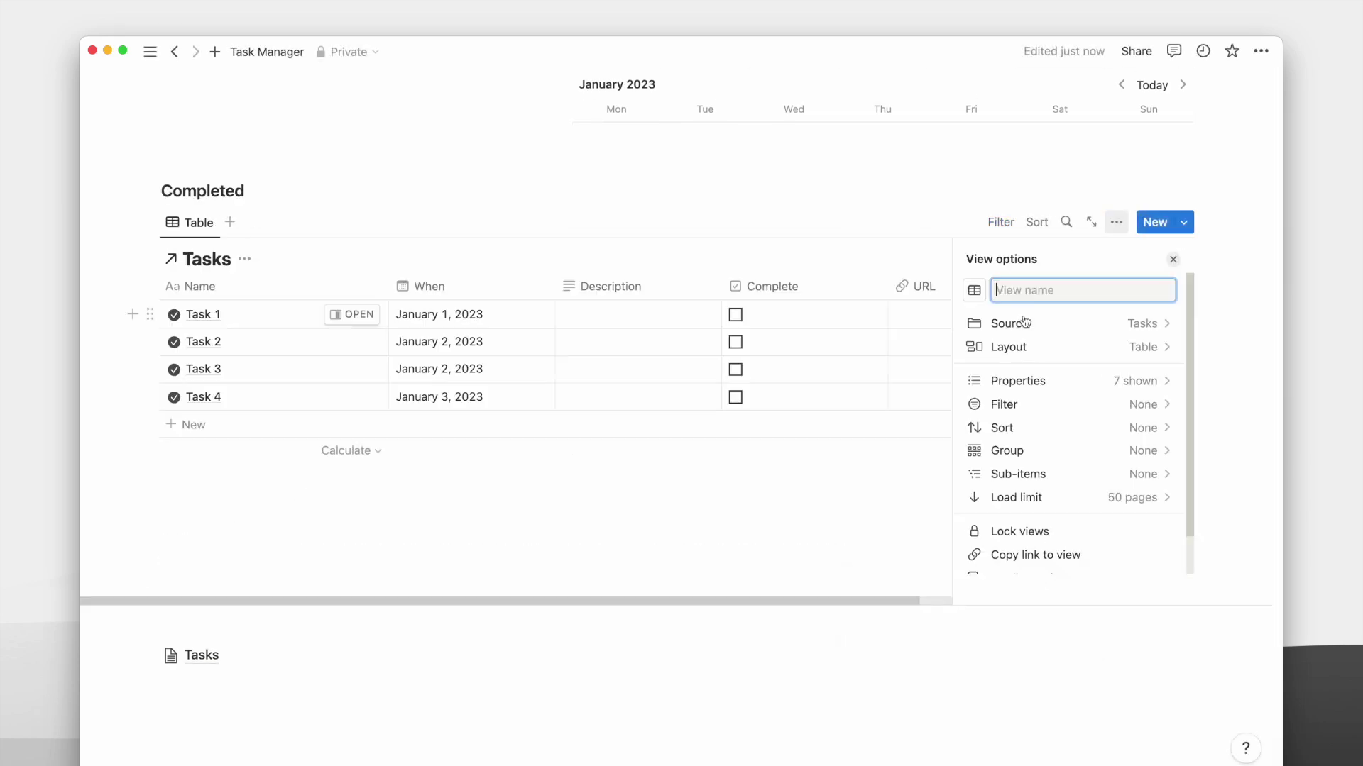
click(897, 227)
click(189, 255)
text(Tasks)
click(973, 291)
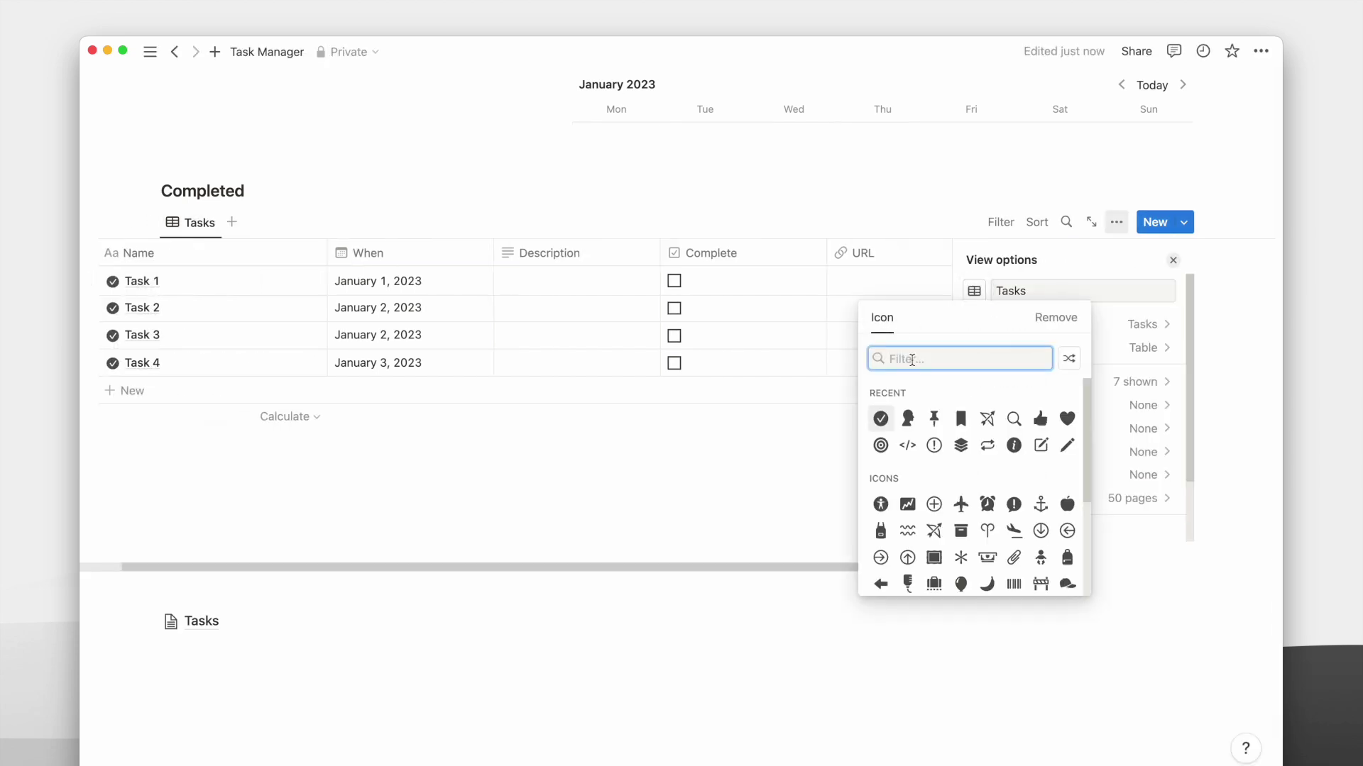
click(881, 419)
key(Escape)
Reorder the columns with Complete first, hide Created, and turn off vertical lines.
drag(556, 287, 490, 284)
drag(846, 287, 172, 295)
drag(1034, 295, 952, 296)
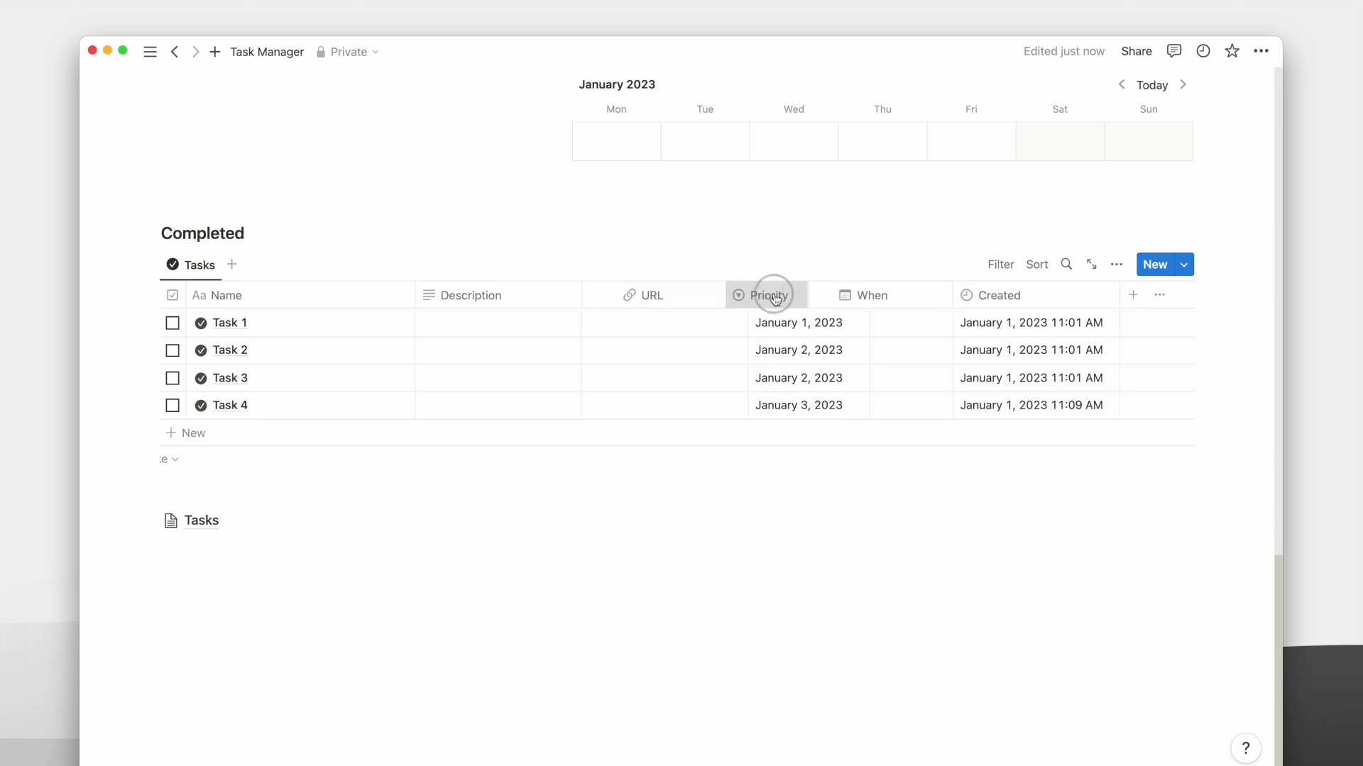
click(999, 295)
click(1029, 496)
click(1117, 264)
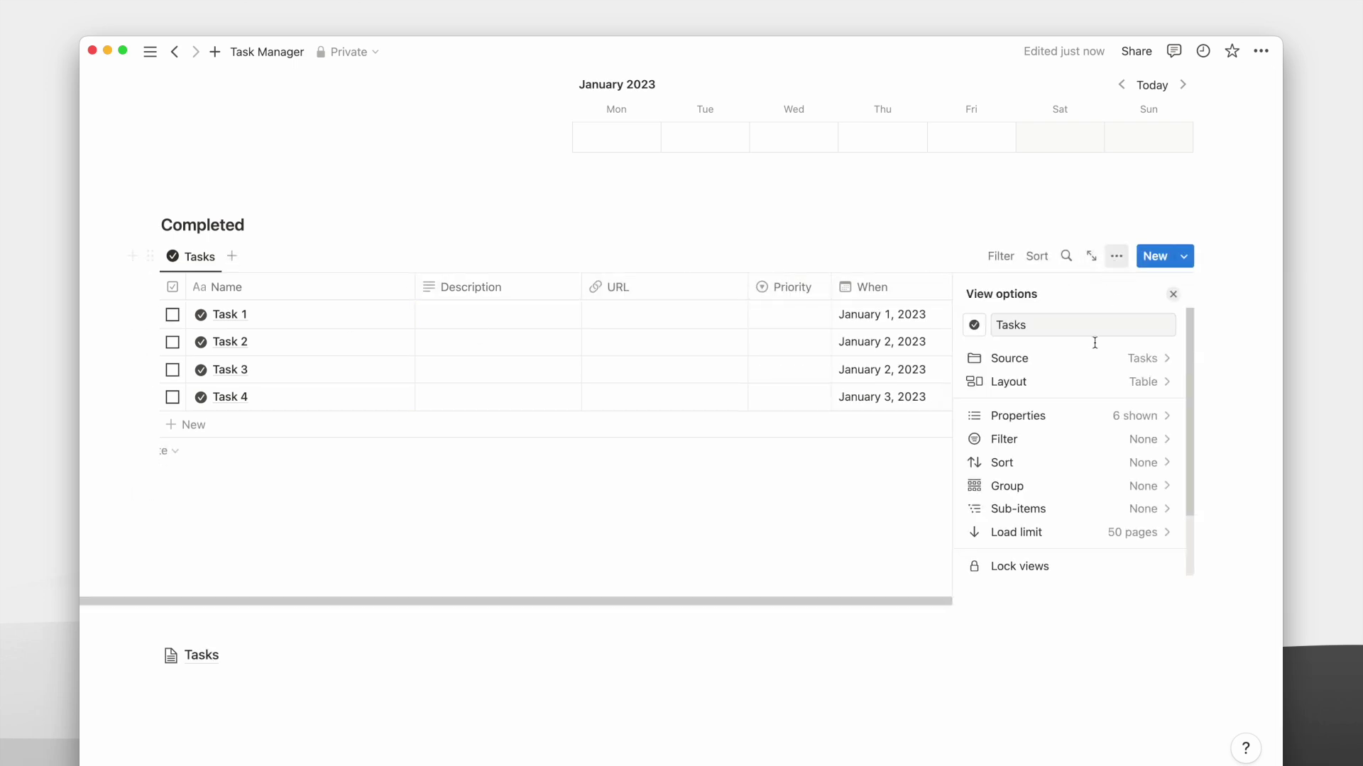
click(1063, 393)
click(1156, 502)
click(973, 294)
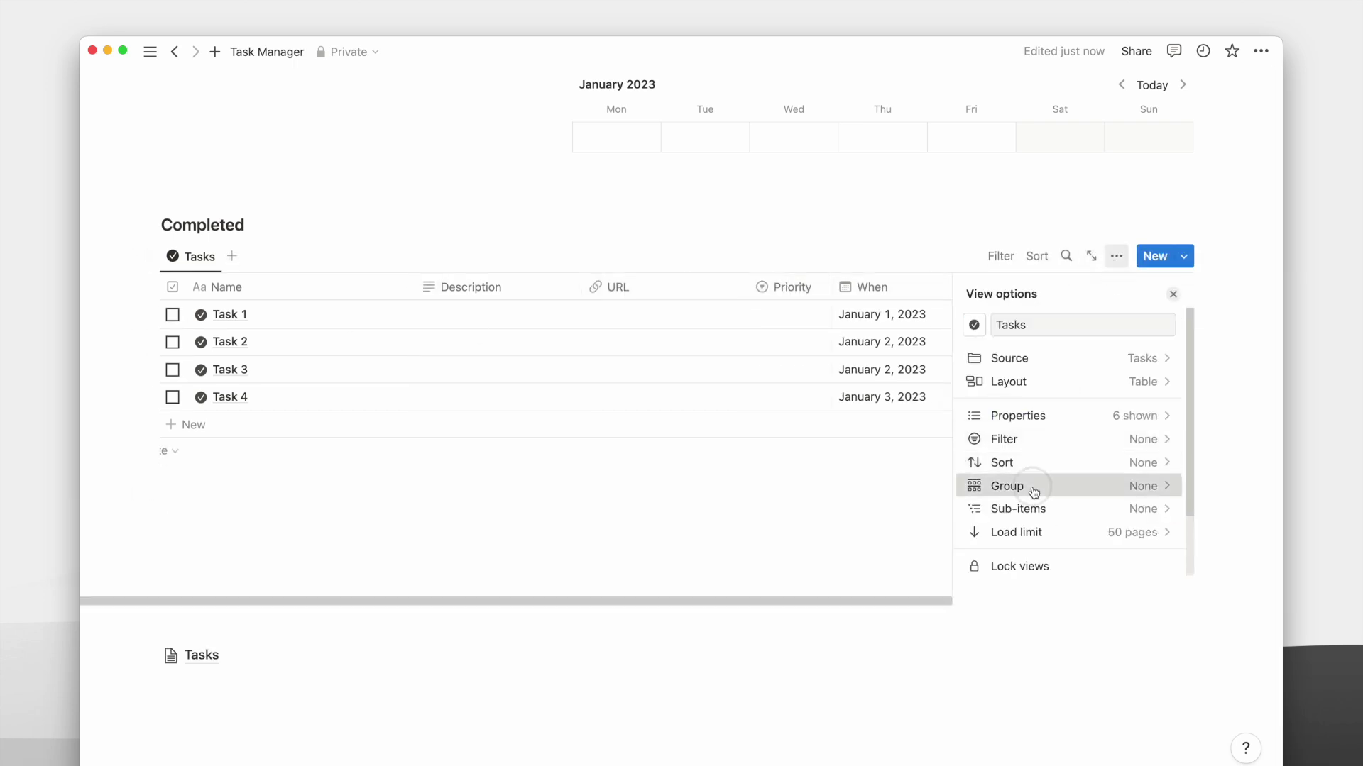
Group the table by When by Month, oldest first, hiding empty groups.
click(1029, 486)
click(1008, 521)
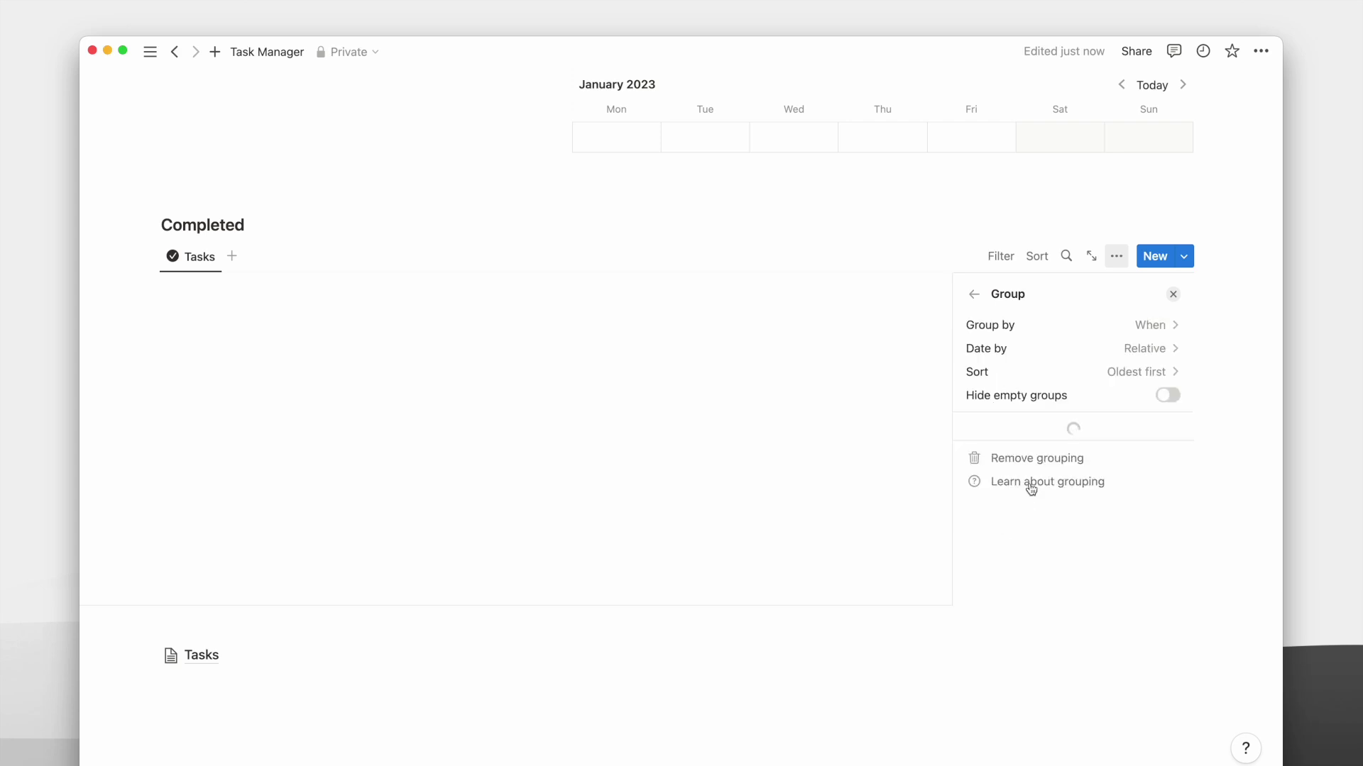
click(1058, 349)
click(1014, 447)
click(1064, 372)
click(1065, 396)
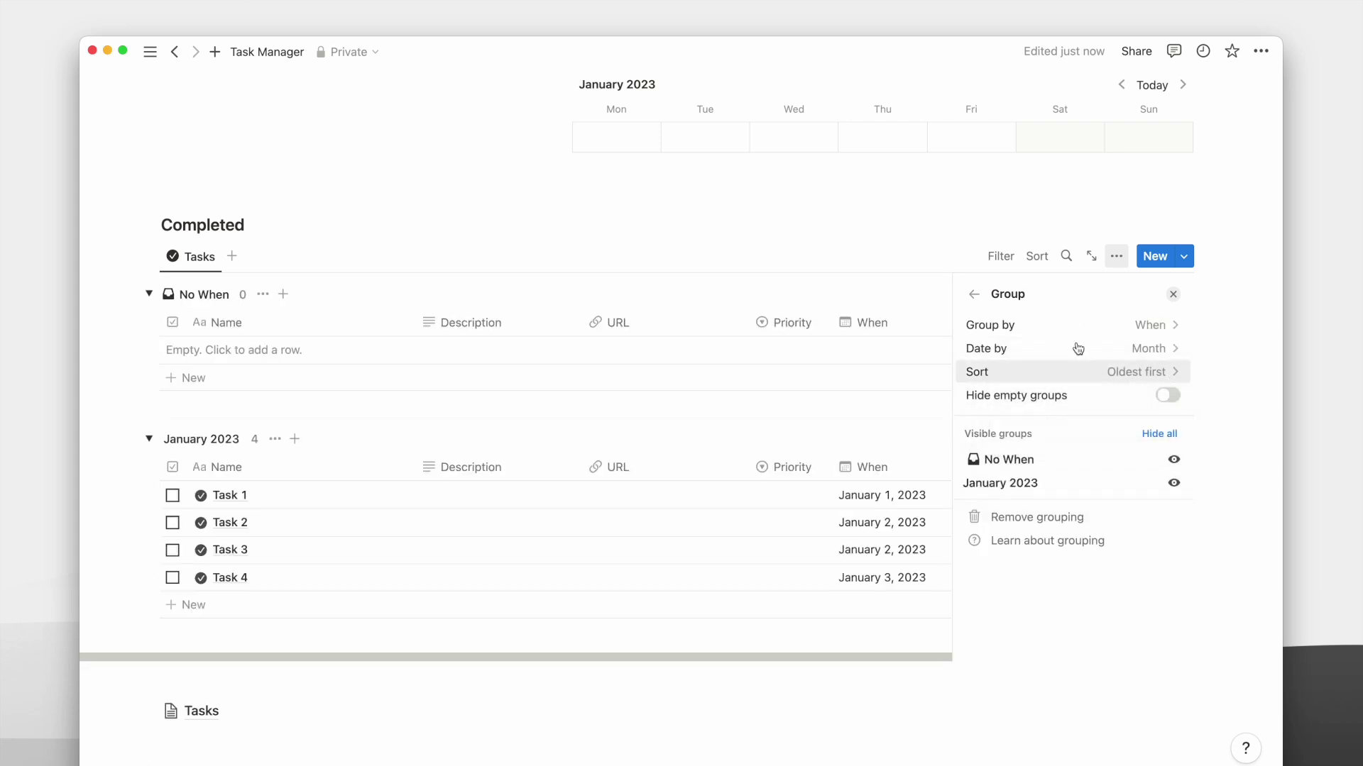
click(1168, 395)
click(1172, 293)
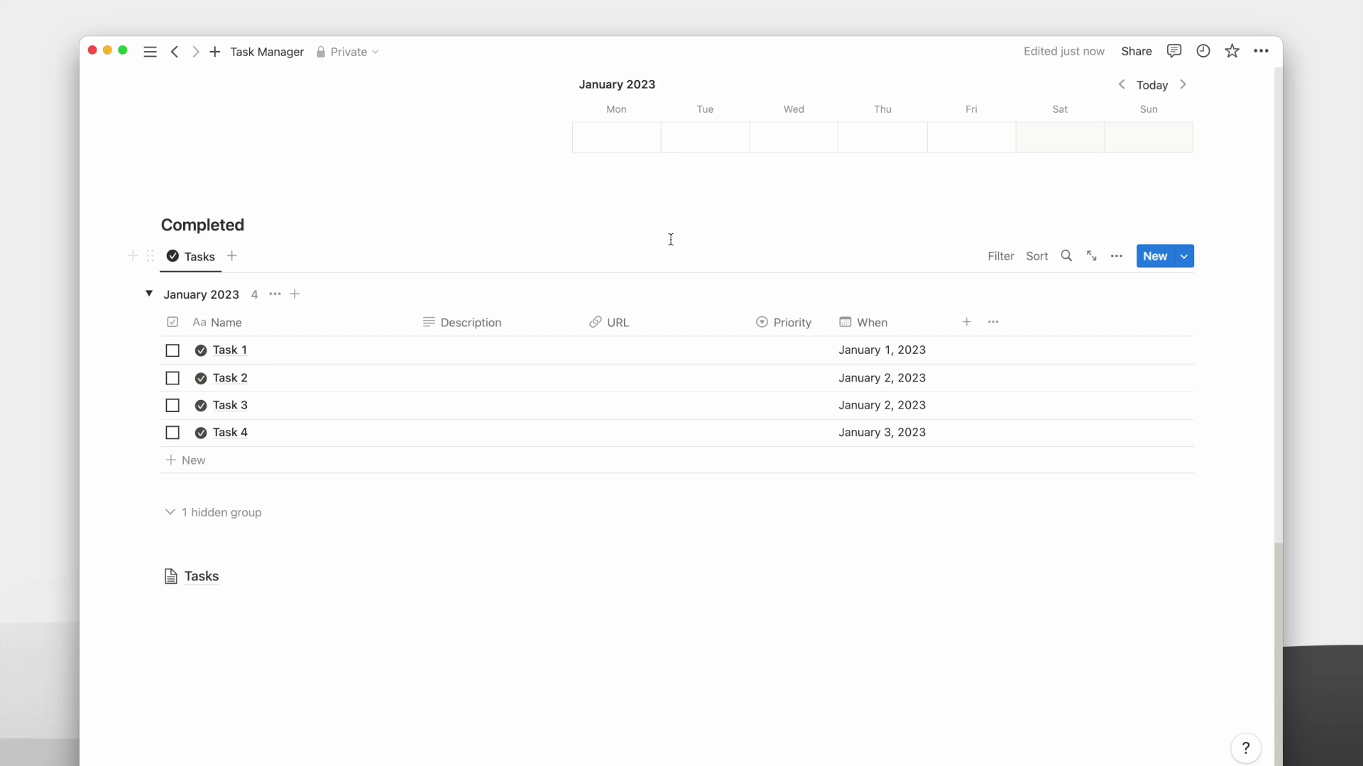
Filter the table to show only tasks with Complete checked.
click(997, 257)
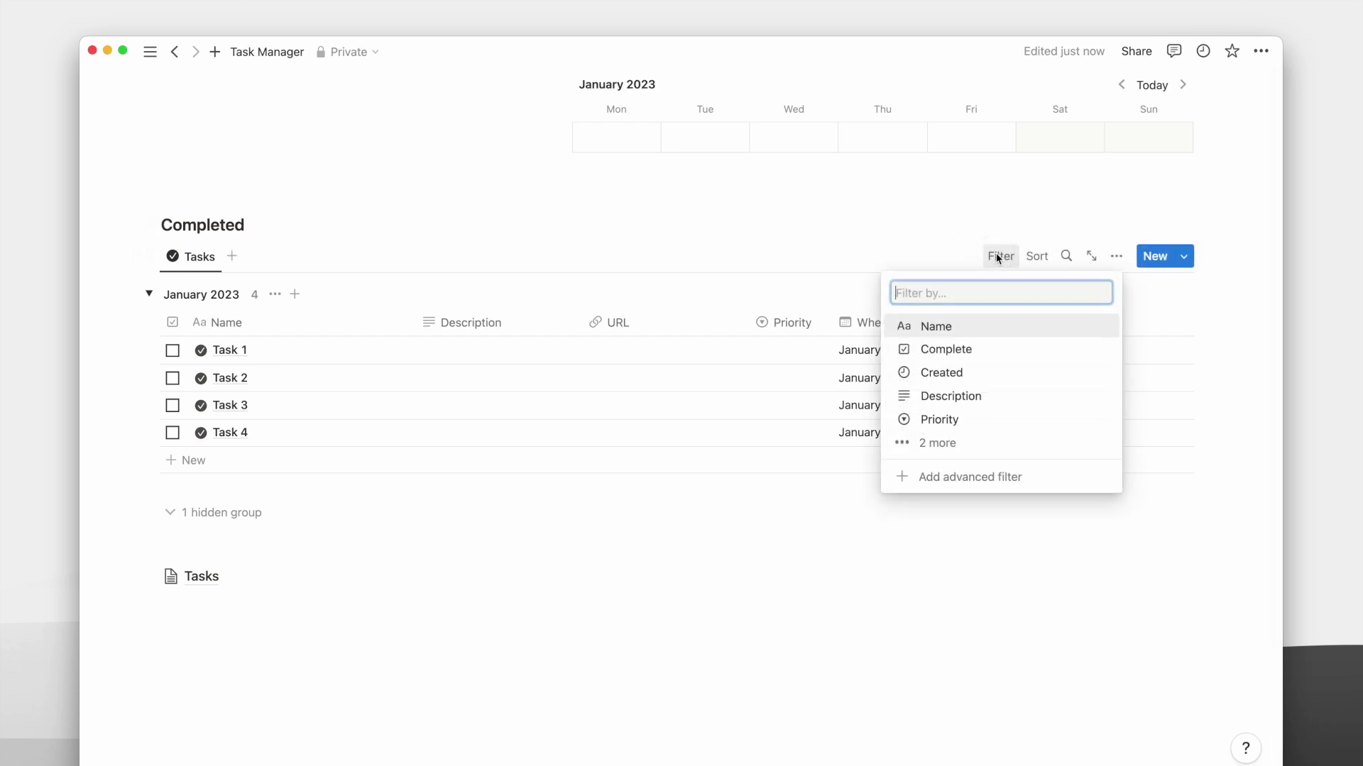
click(951, 364)
click(237, 369)
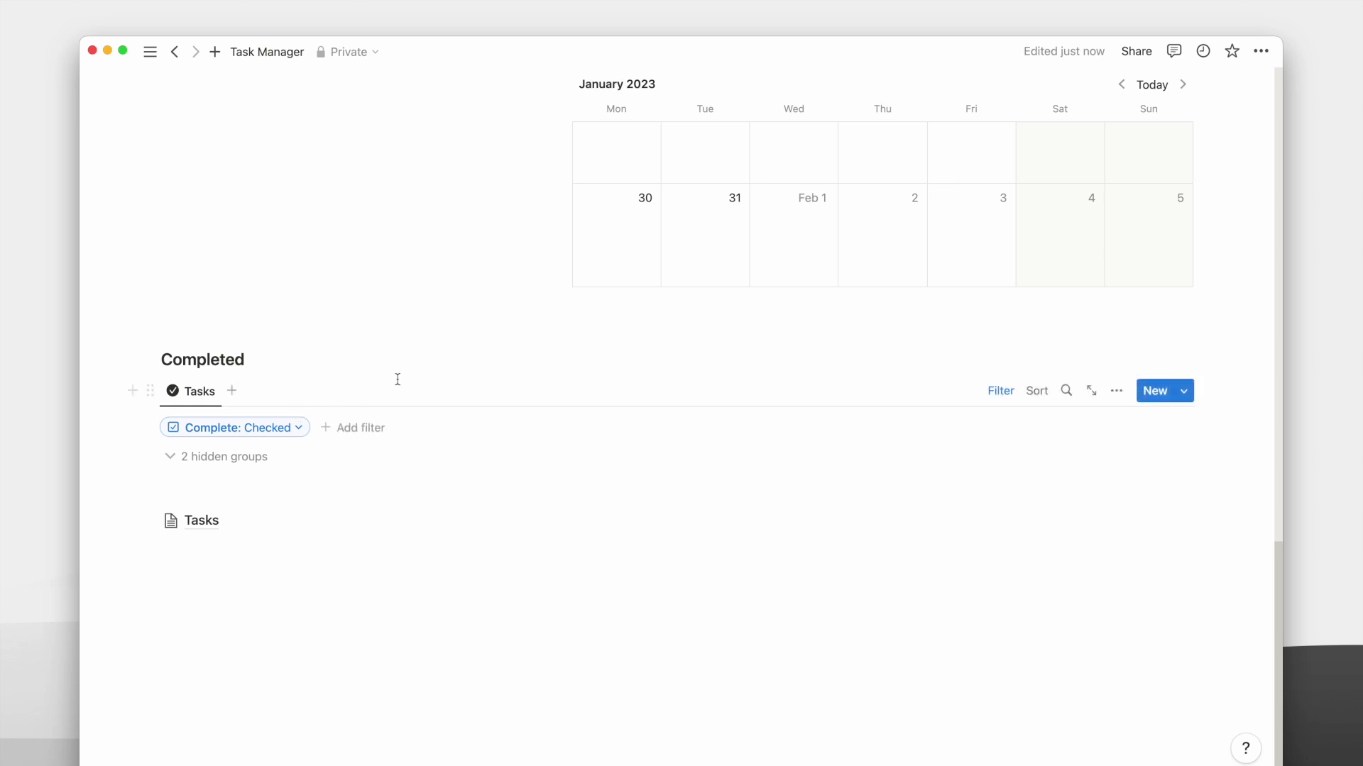
scroll(398, 380, up, 10)
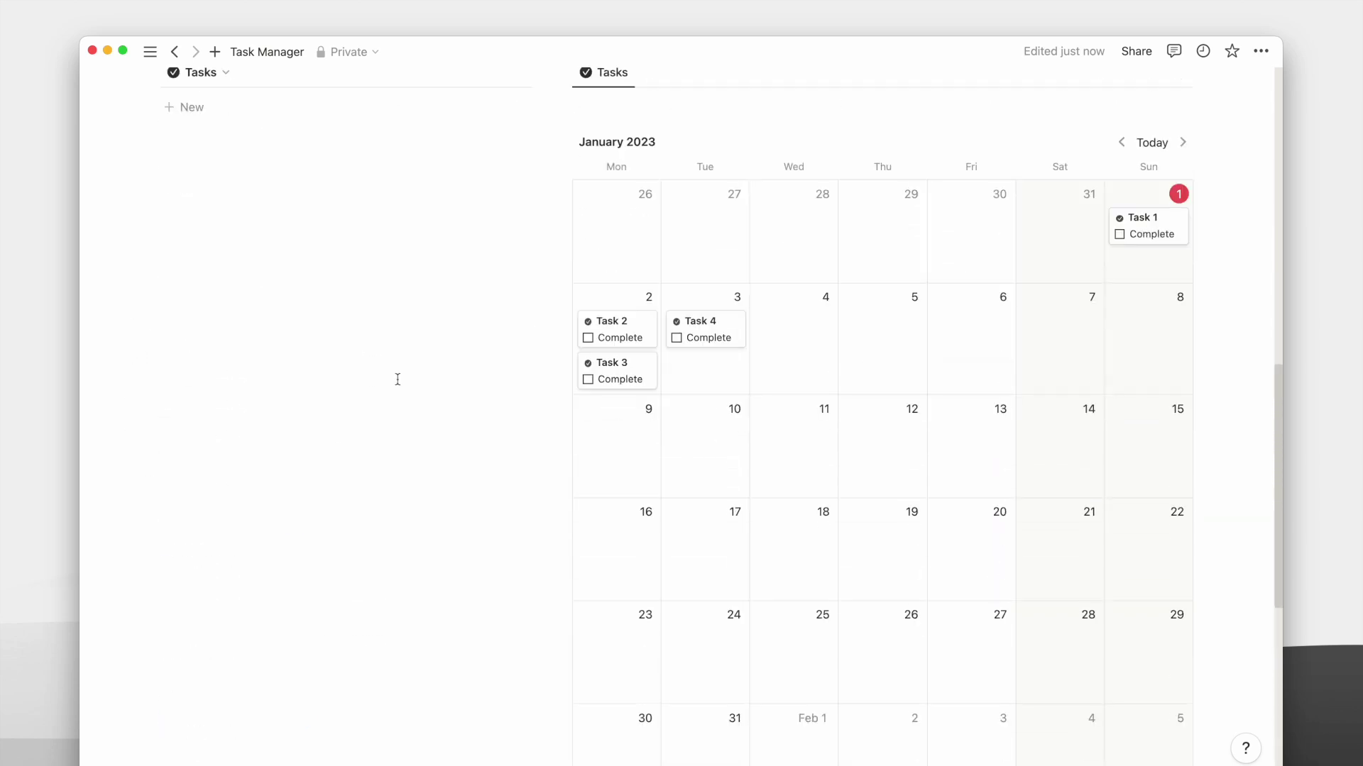
Mark Task 1 as complete.
click(1120, 236)
scroll(660, 404, down, 6)
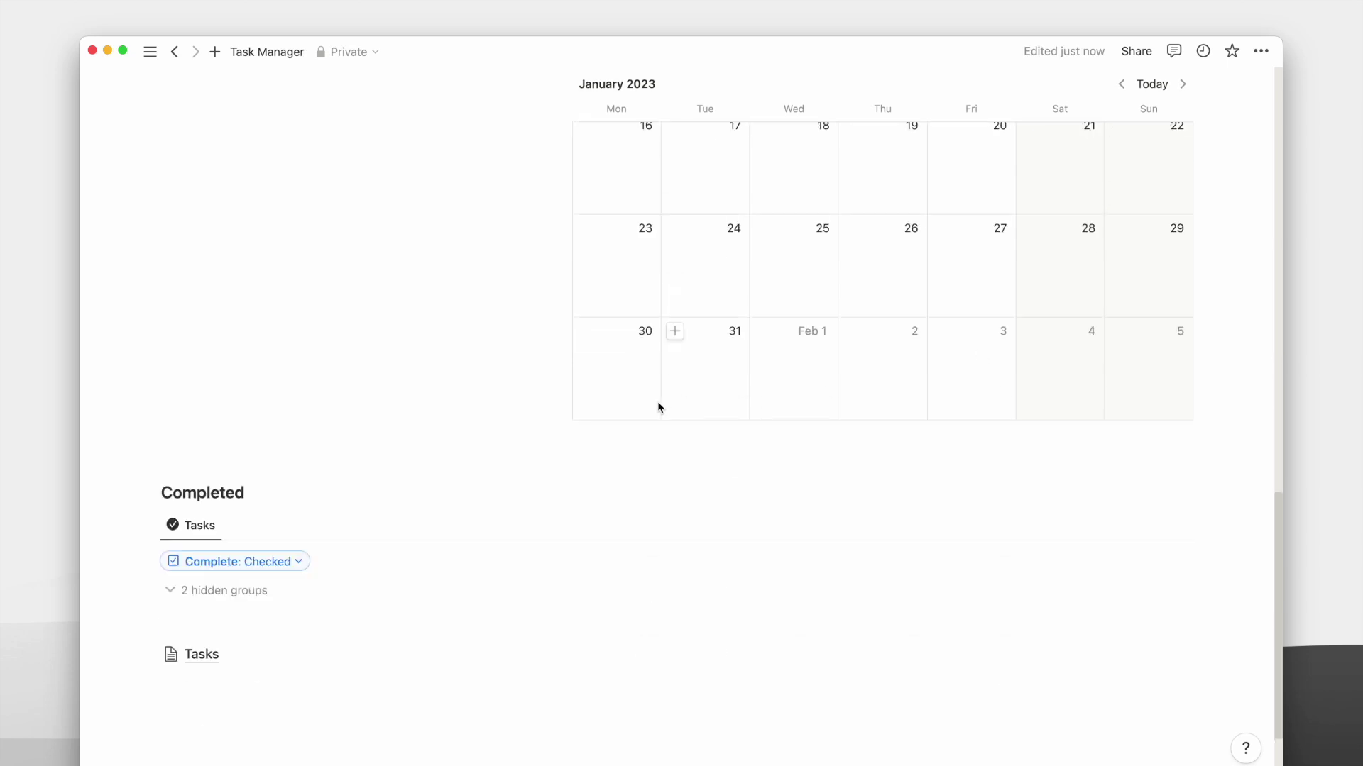
scroll(423, 481, down, 4)
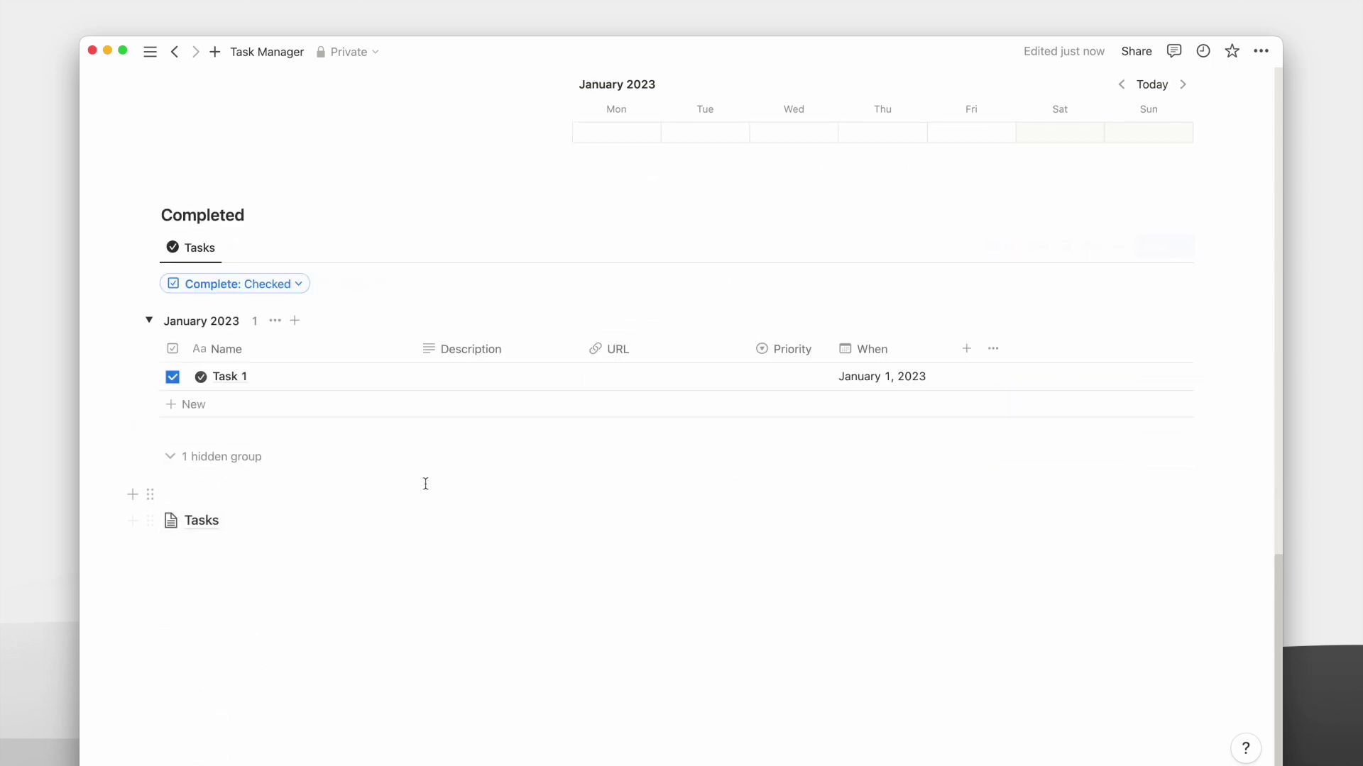
scroll(502, 421, up, 15)
Add 'Task 5' to the Inbox with When January 3 and priority P1.
click(518, 309)
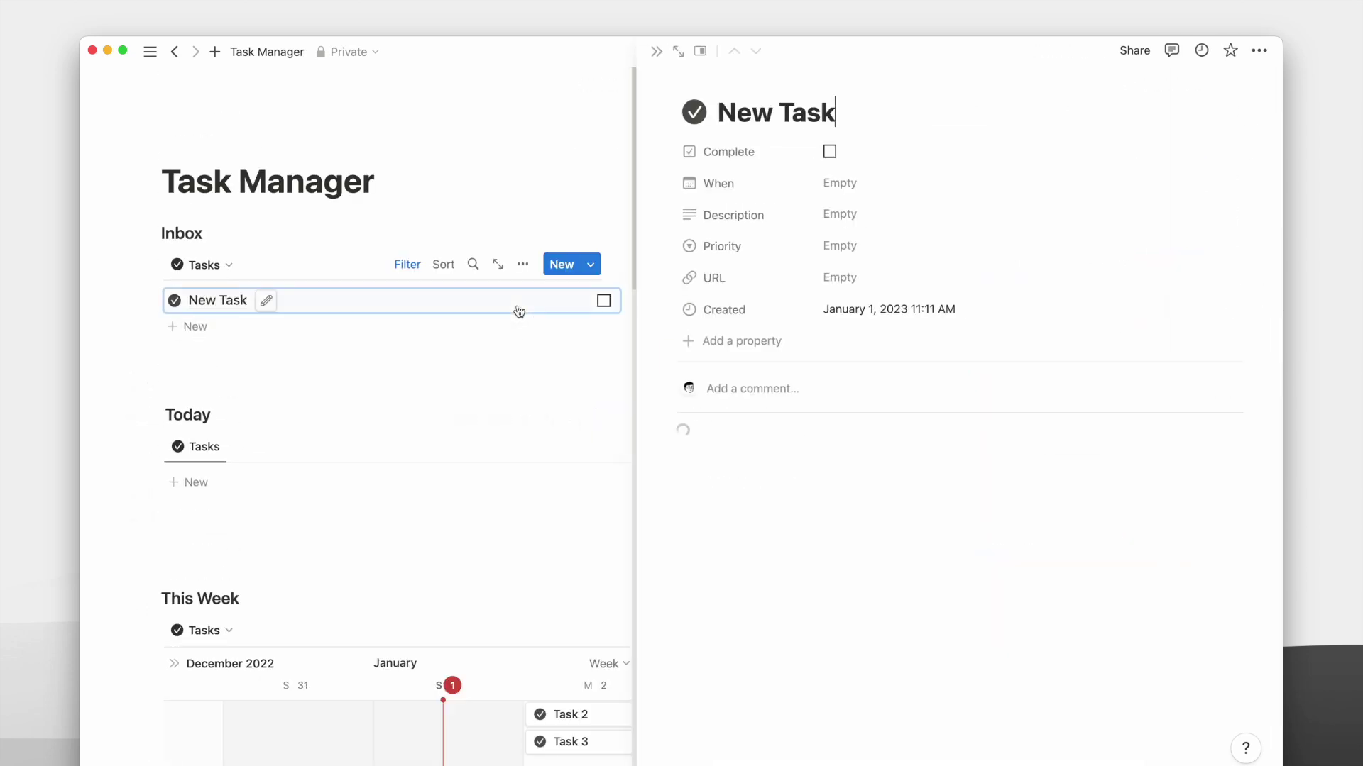
text(Task 5)
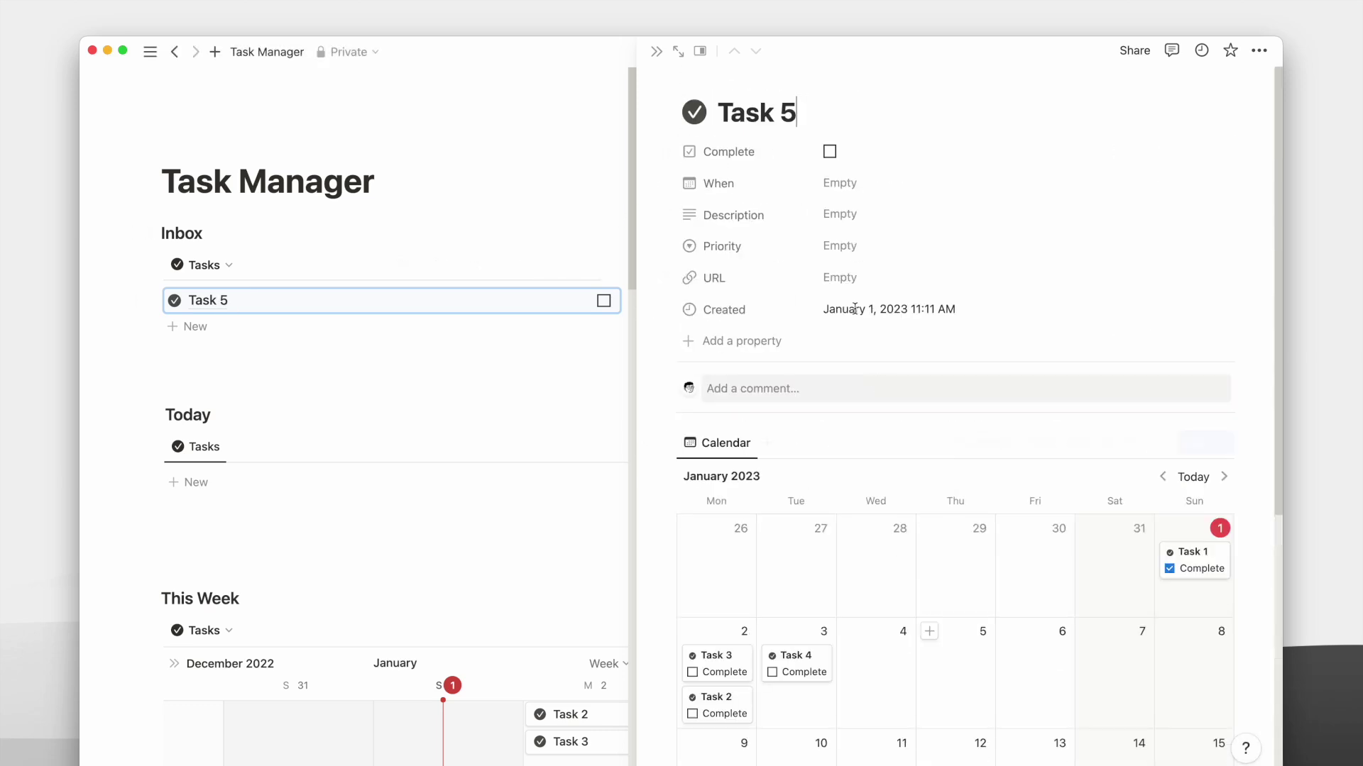
click(839, 182)
click(875, 329)
click(840, 246)
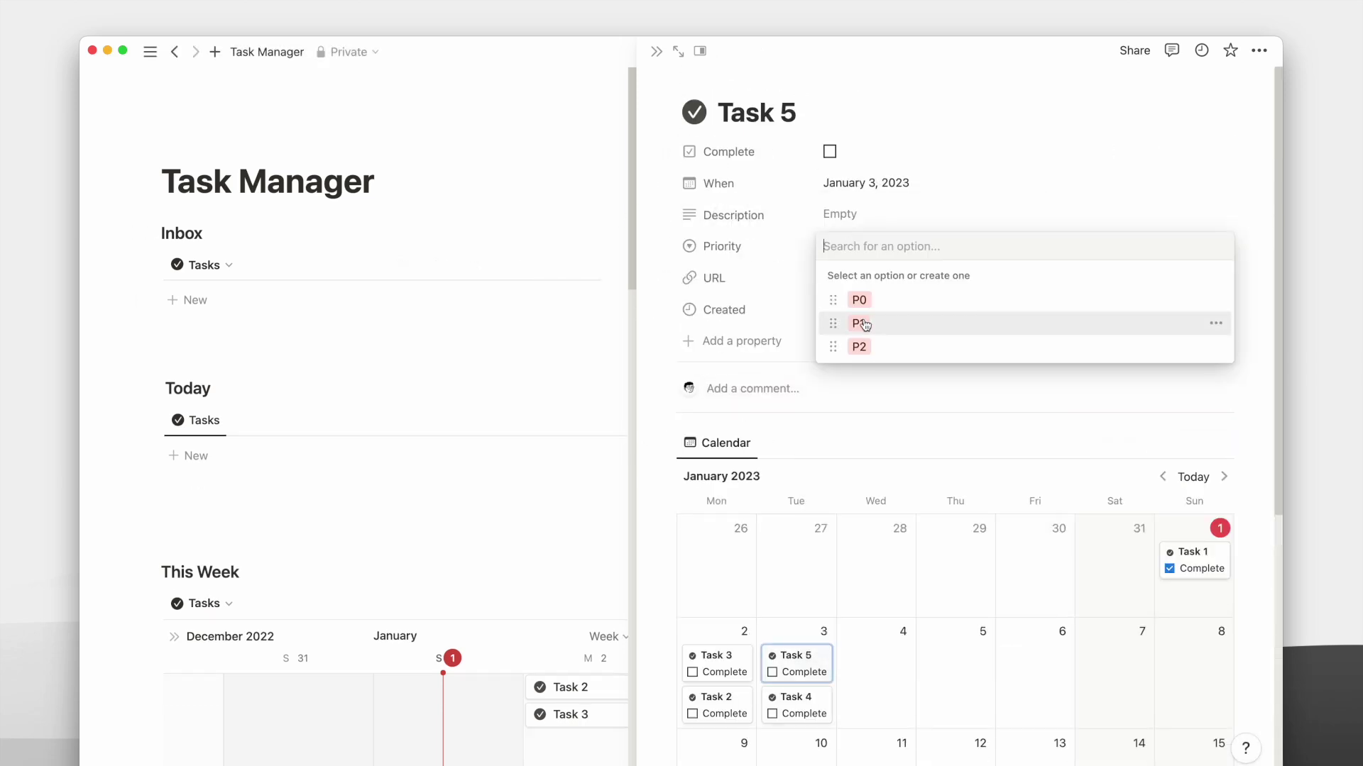
click(844, 322)
key(Escape)
Move Task 5 to January 2 on the Next 7 days timeline.
scroll(711, 86, down, 4)
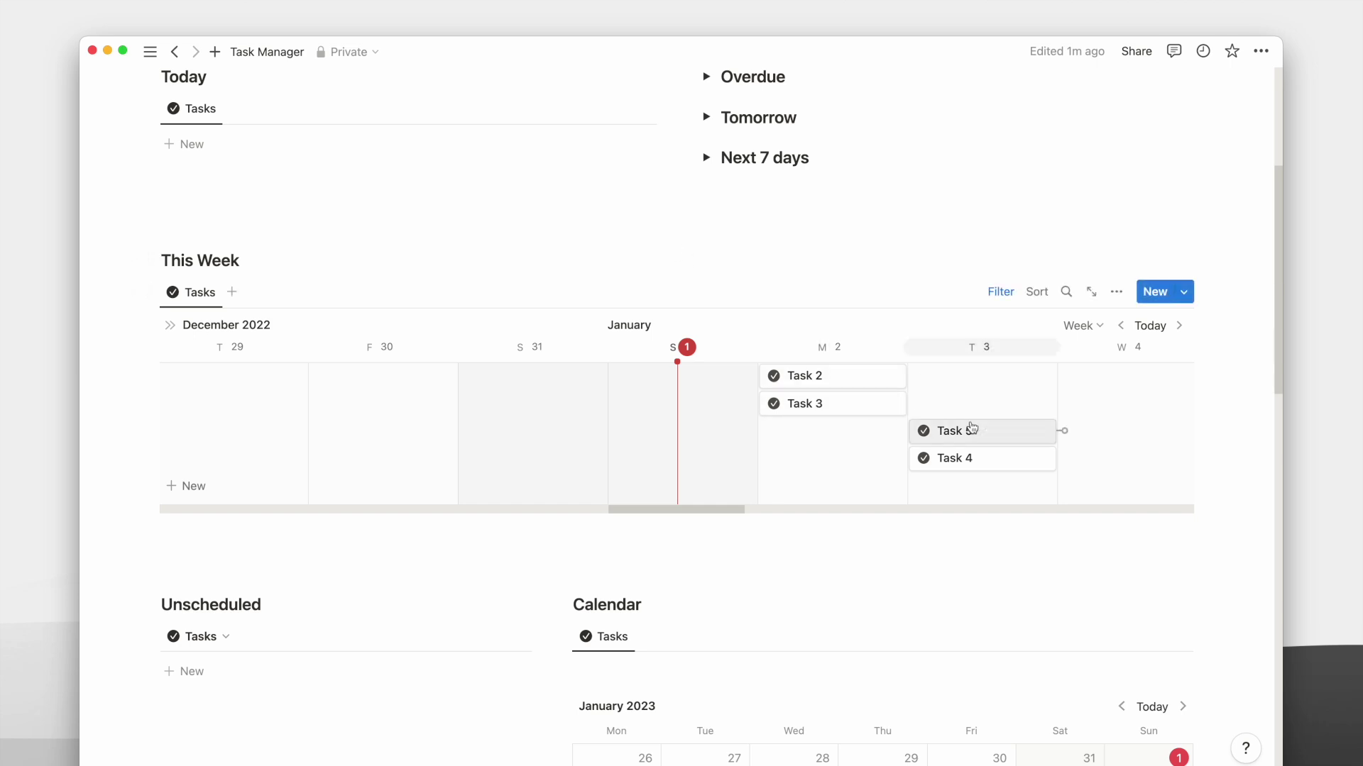
click(706, 227)
drag(843, 432, 496, 302)
click(707, 274)
scroll(756, 275, down, 12)
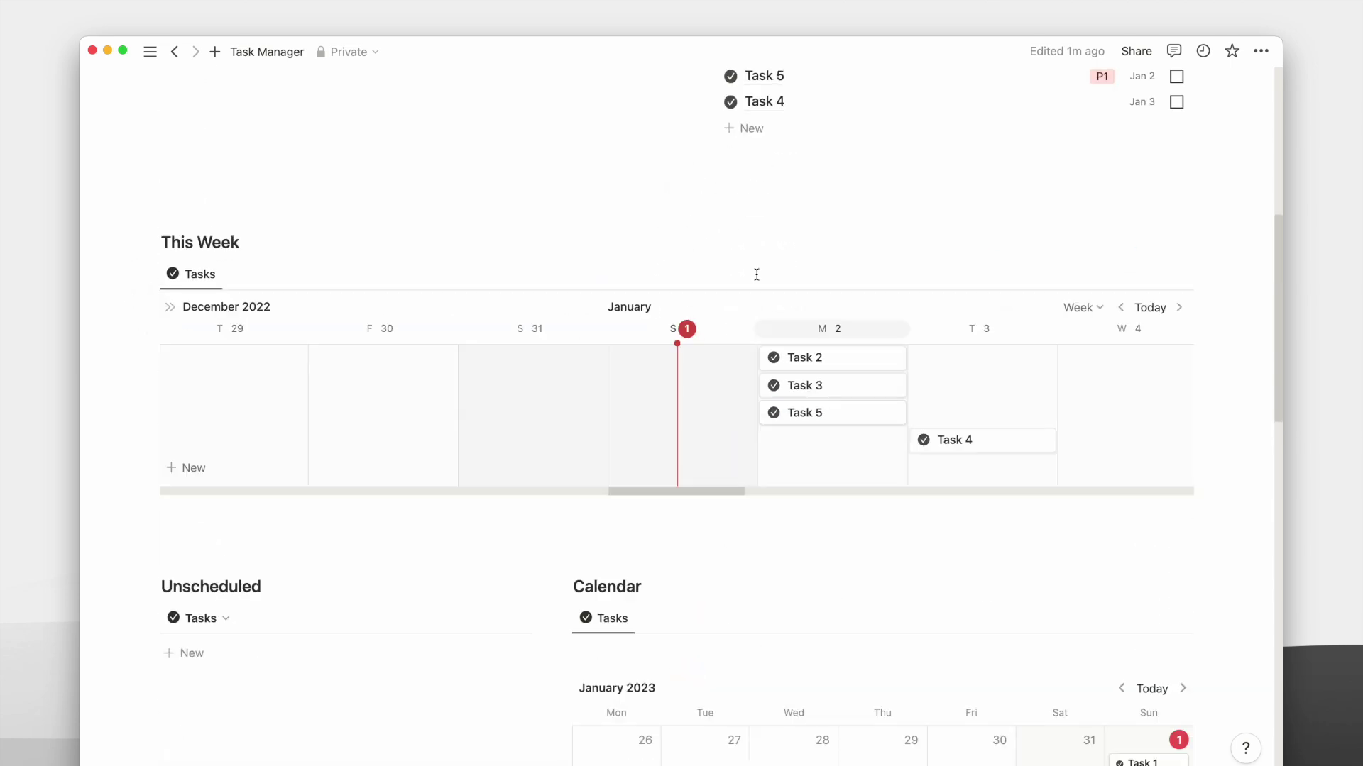
scroll(757, 275, up, 6)
scroll(756, 275, up, 6)
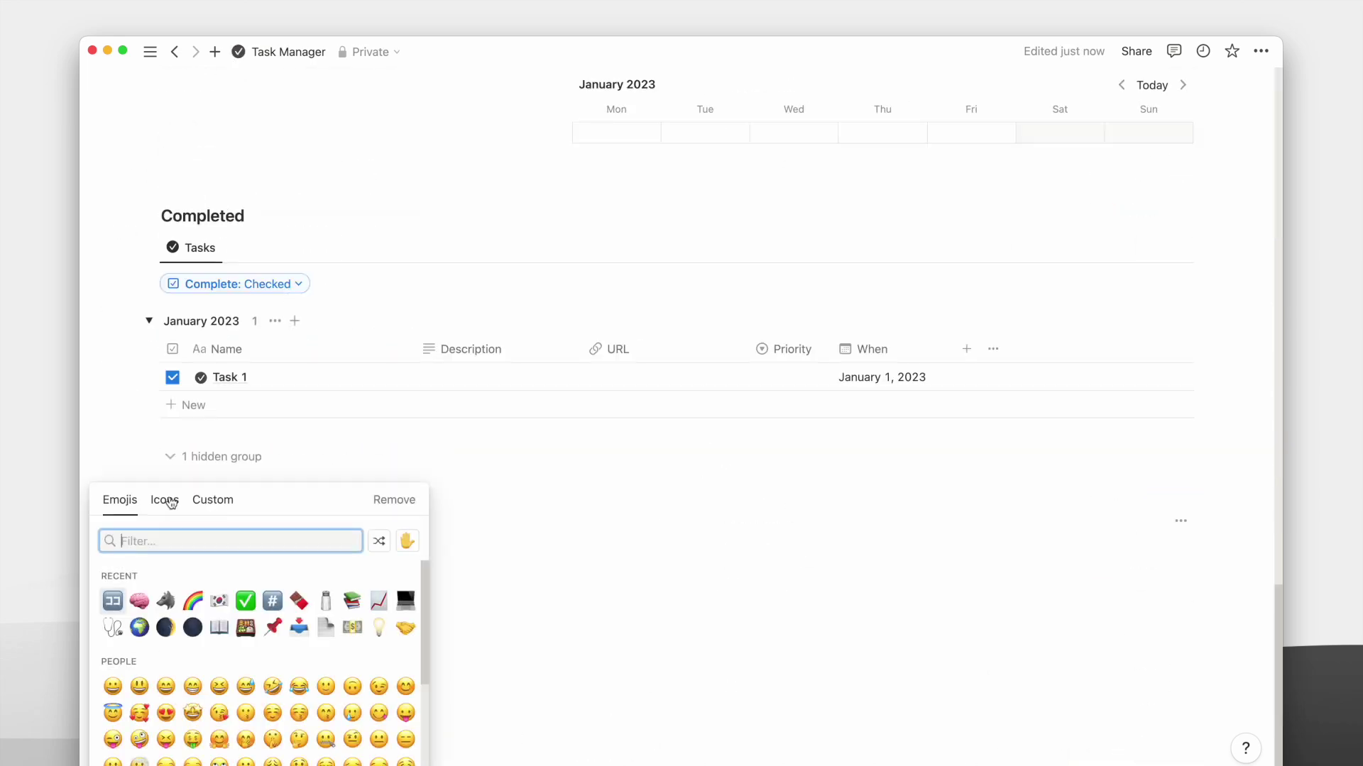
Give the page a checkmark icon and add a 'Database' toggle above the Tasks database.
key(Escape)
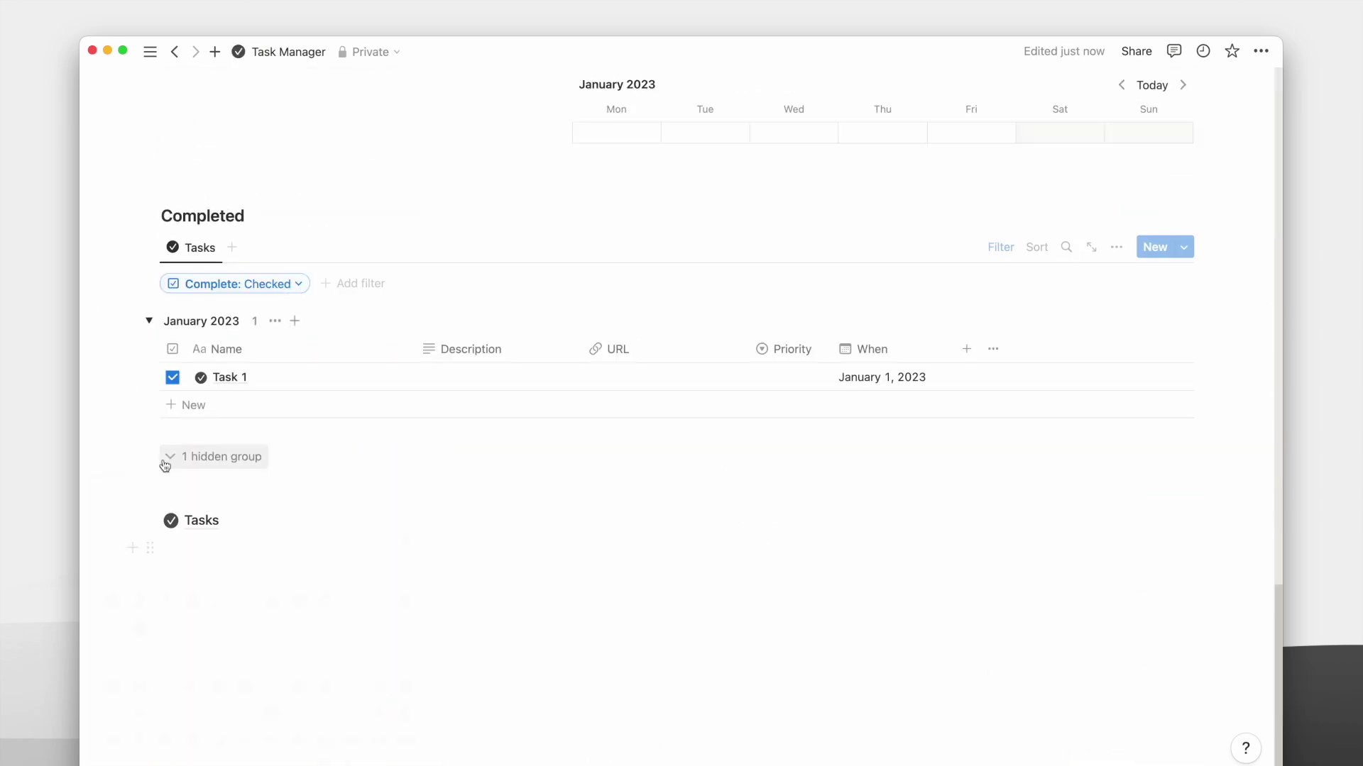
click(225, 489)
text(> Database)
double_click(213, 520)
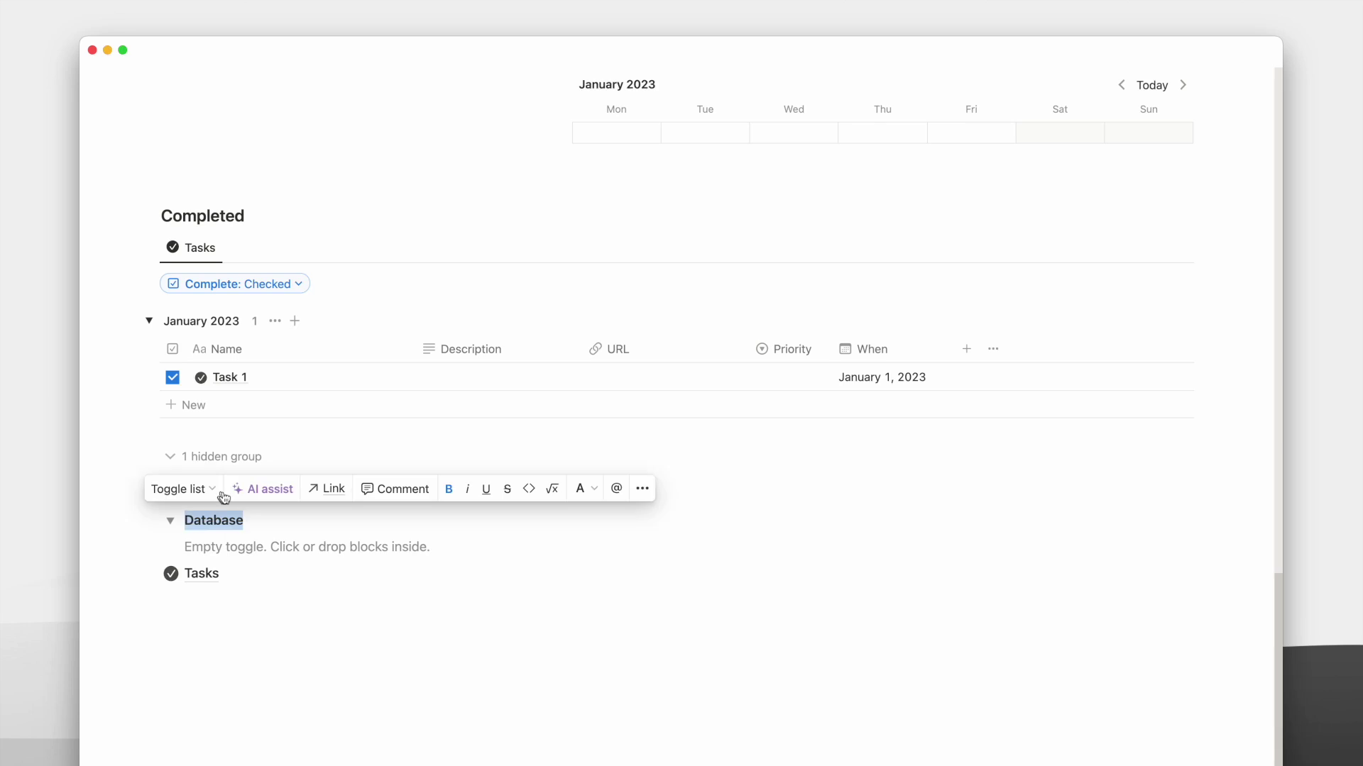
scroll(206, 529, up, 15)
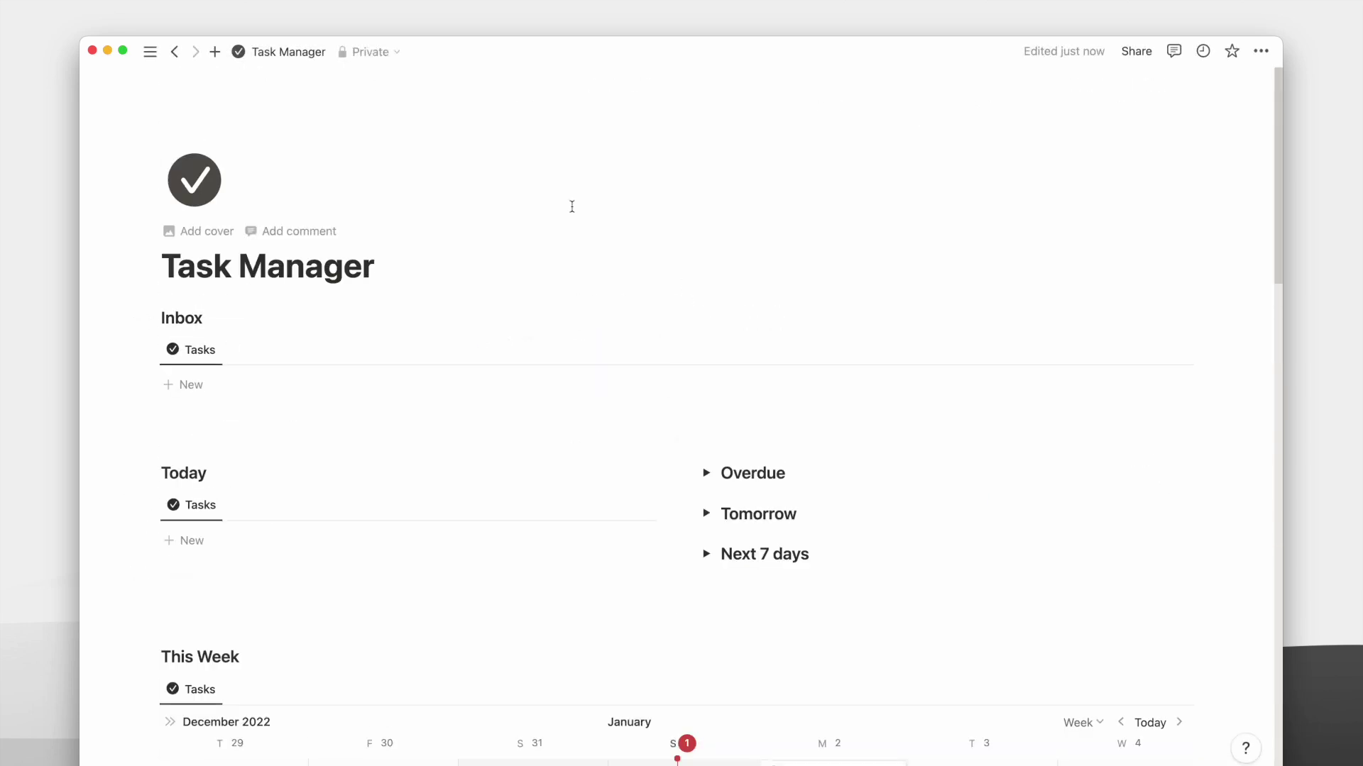